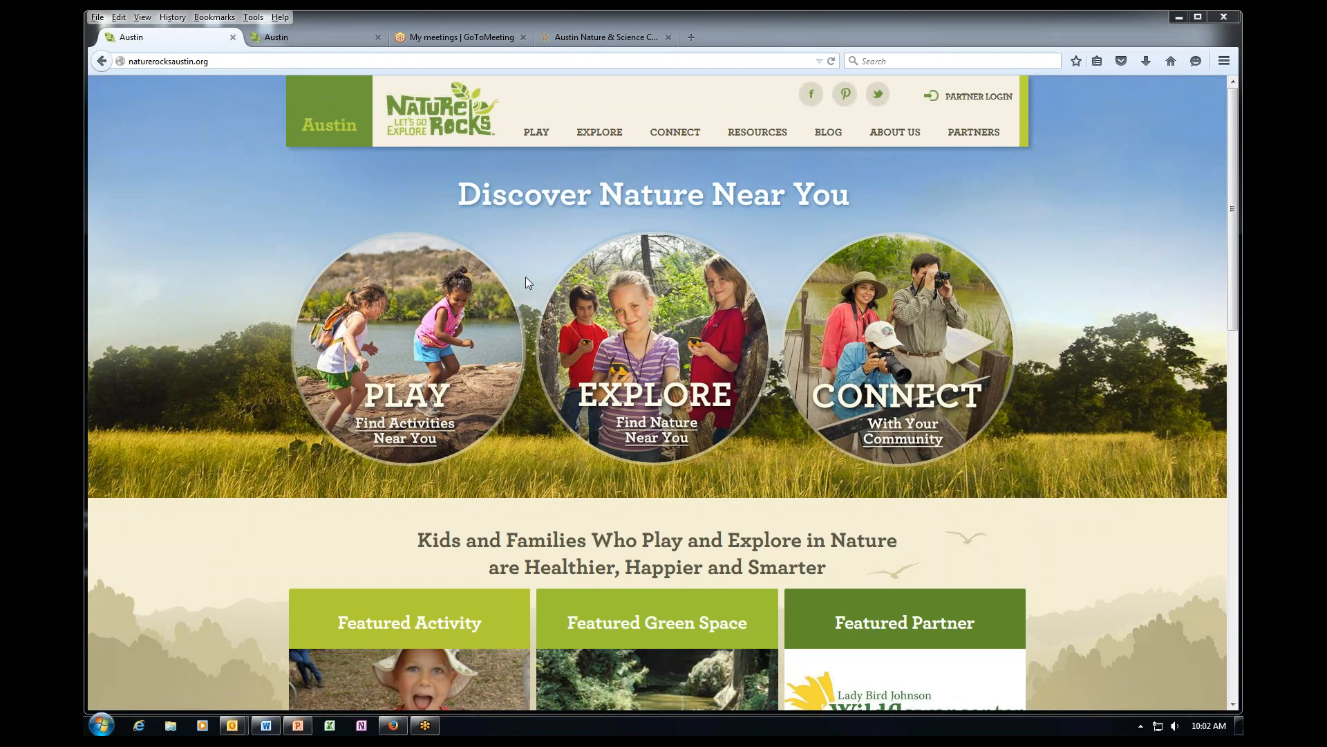
Browse the home page, then open the PLAY activities listing.
scroll(899, 345, down, 7)
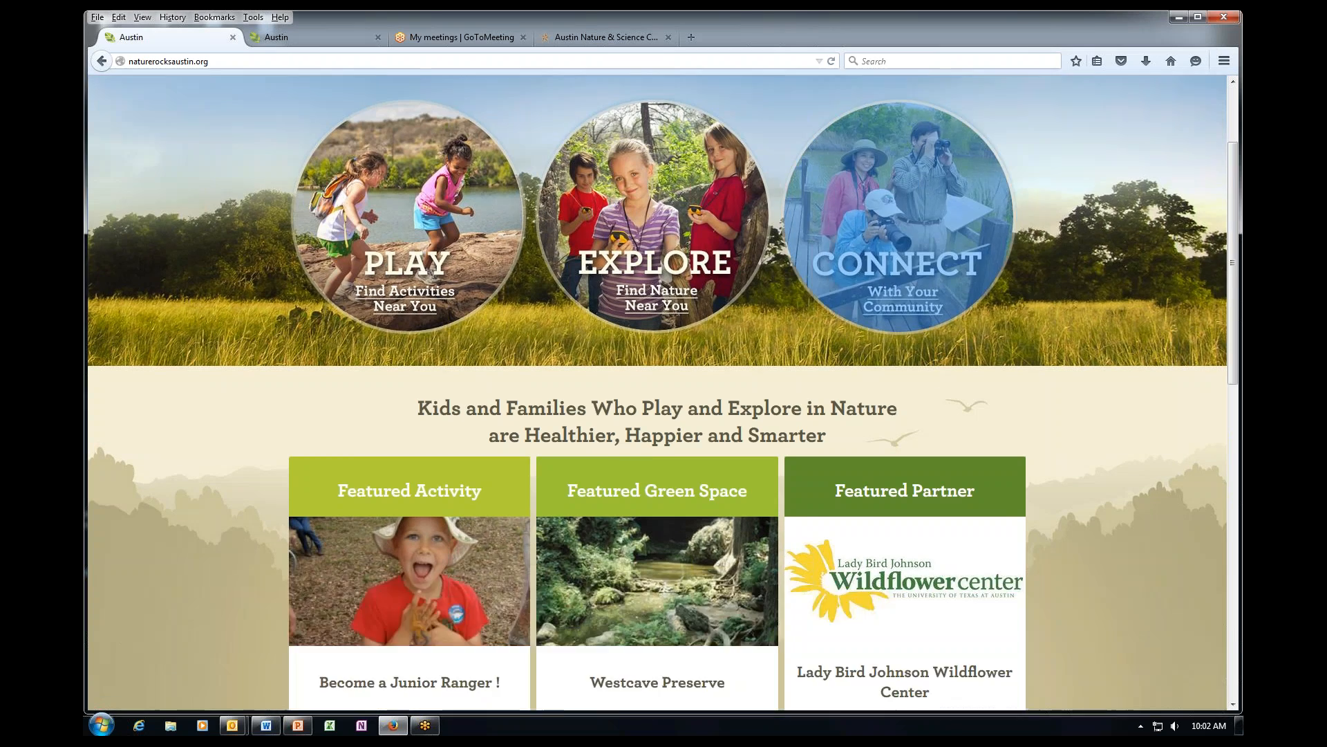
scroll(415, 591, down, 4)
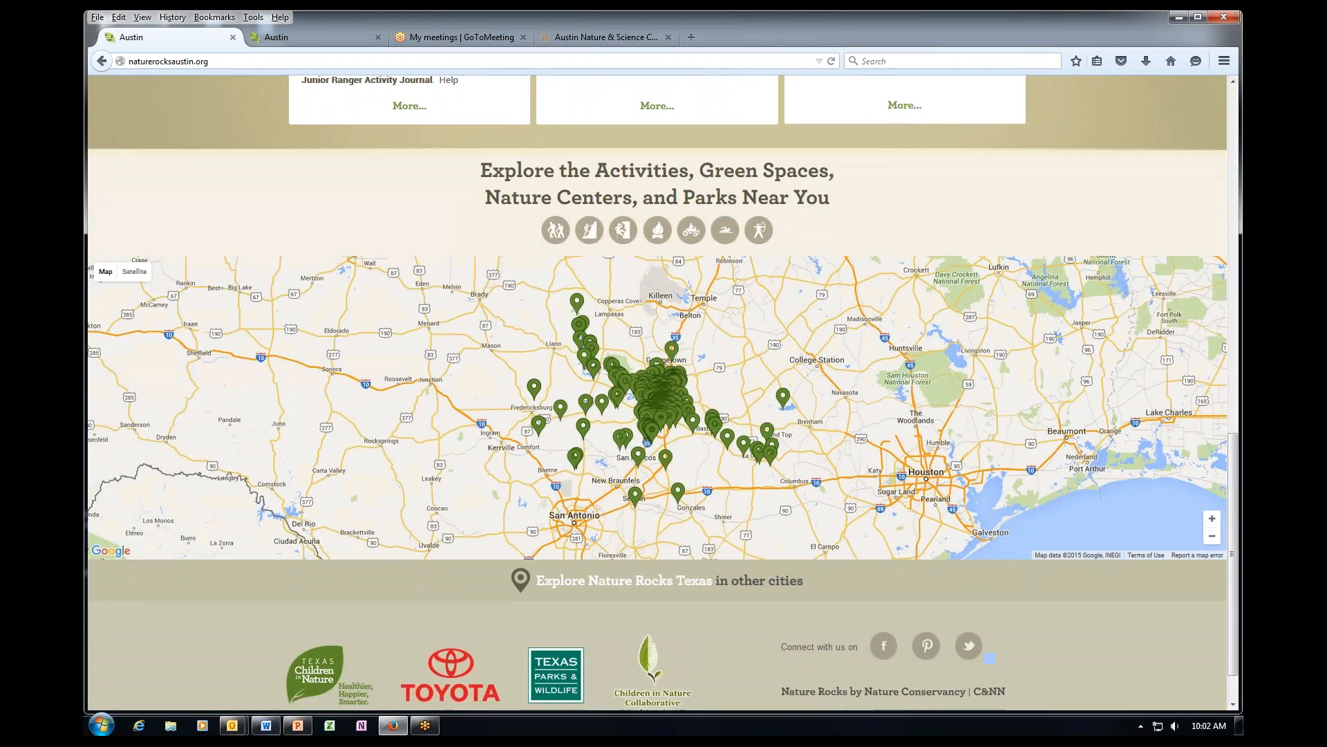
scroll(415, 591, up, 11)
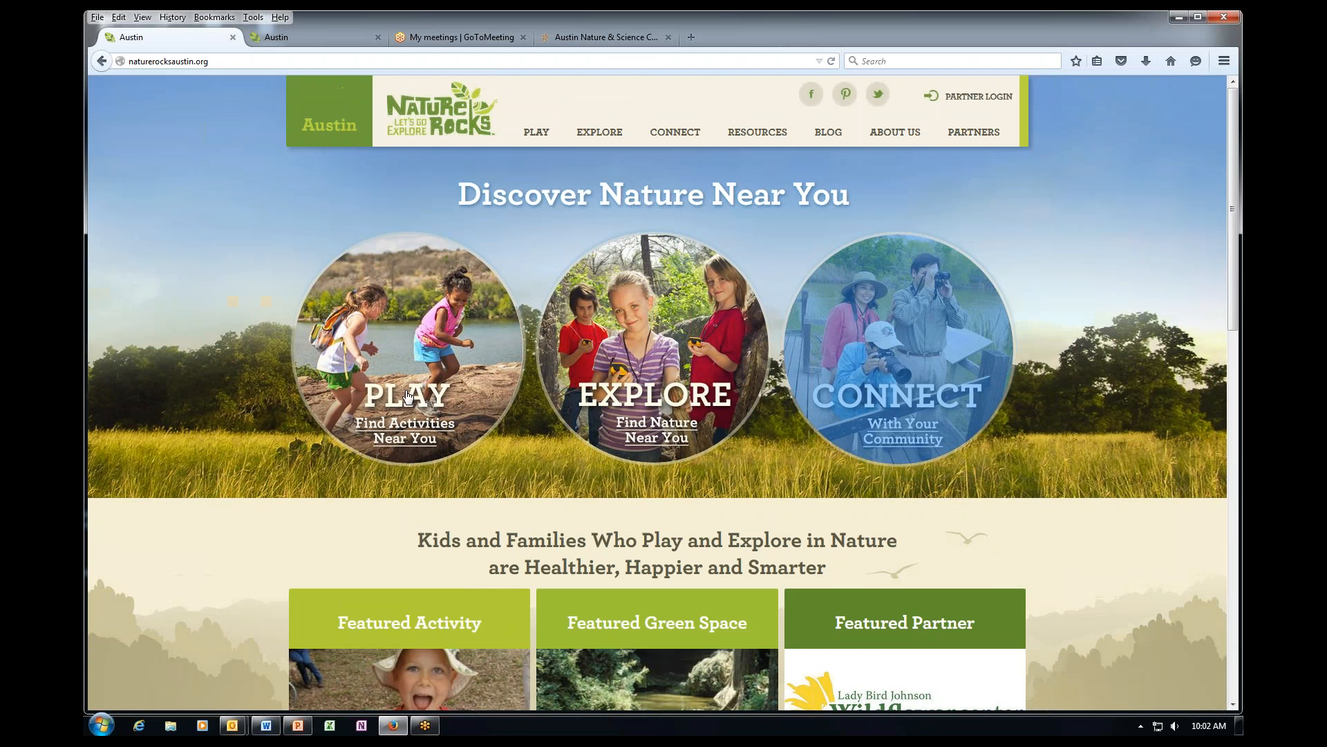
click(399, 404)
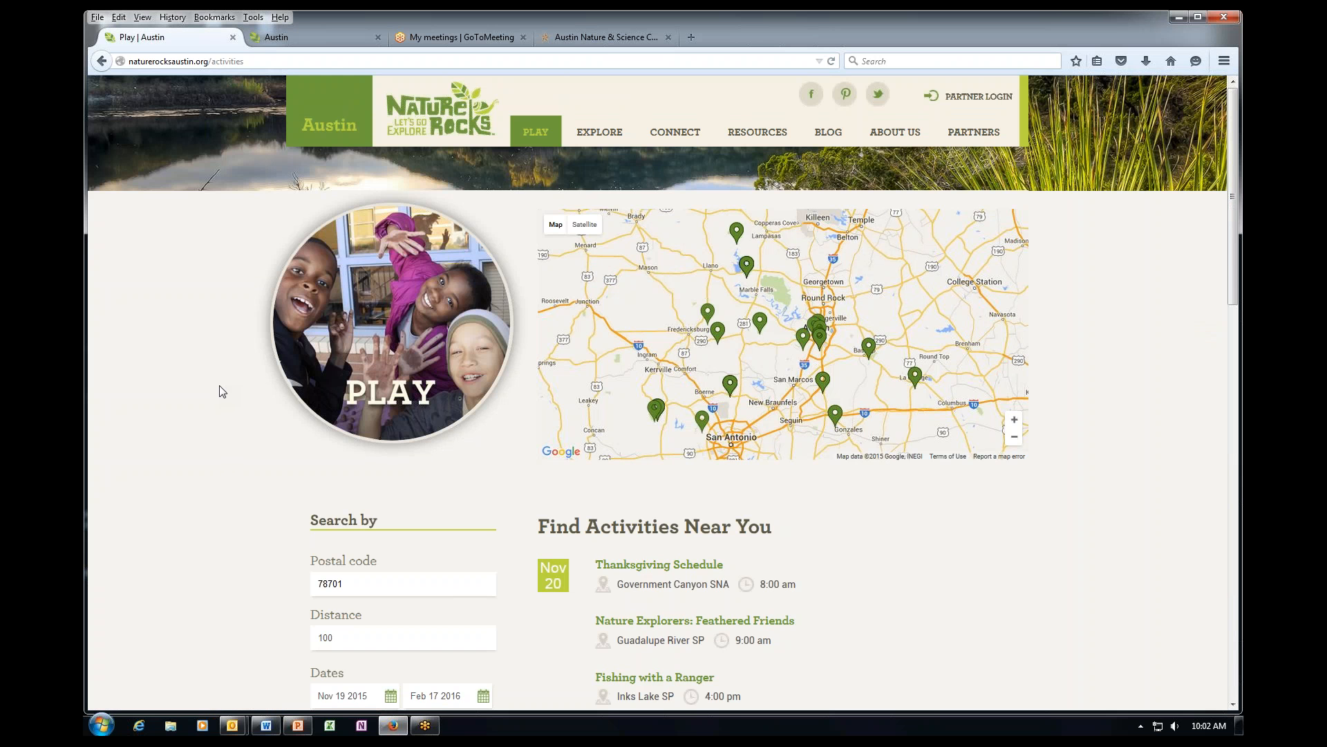
Search activities near postal code 78701 with distance 1, which returns no results.
scroll(221, 391, down, 4)
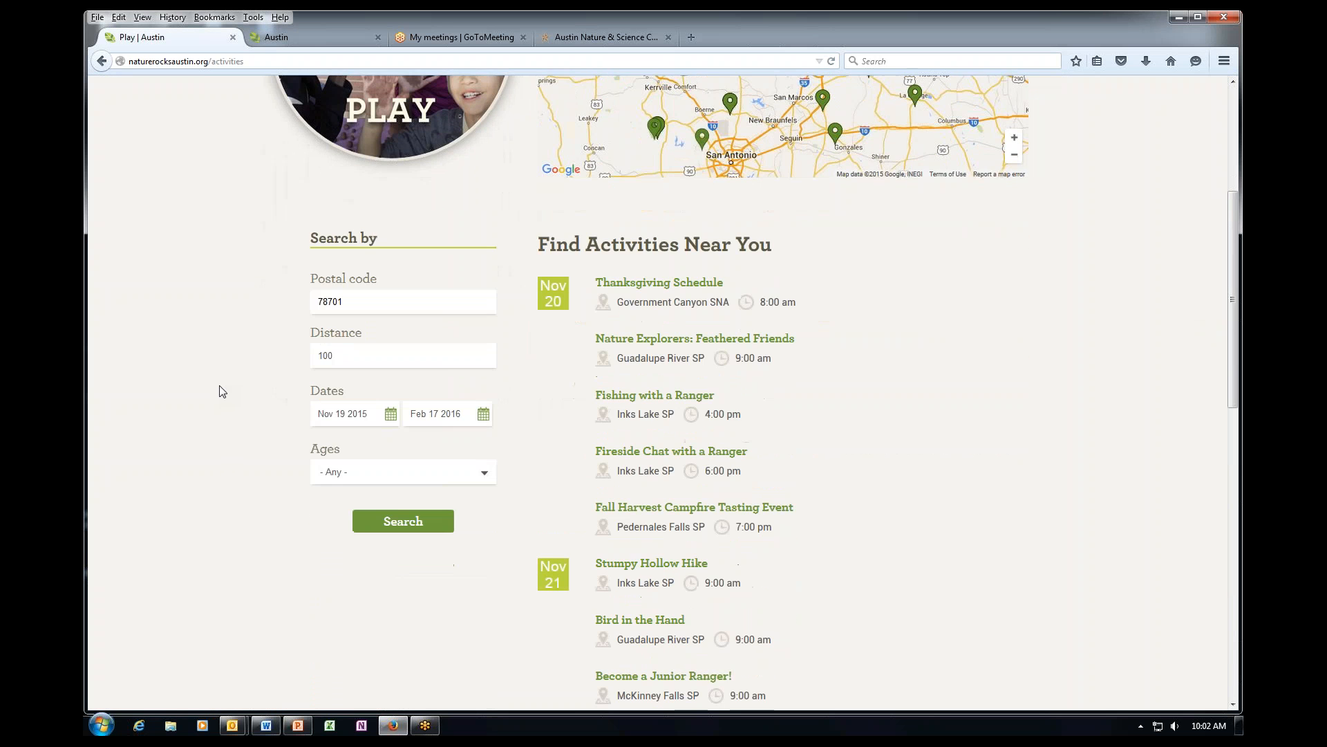
scroll(222, 392, up, 4)
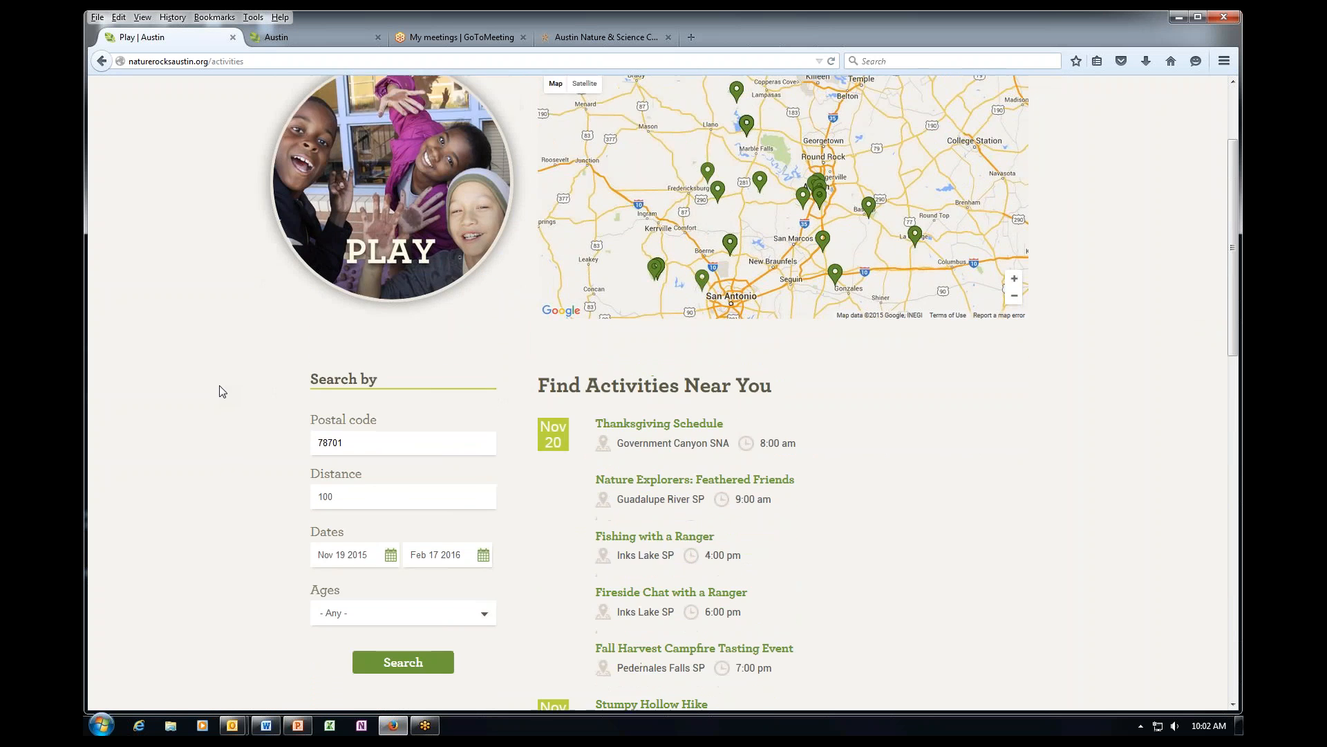
scroll(221, 391, down, 1)
scroll(242, 398, down, 1)
scroll(544, 439, down, 2)
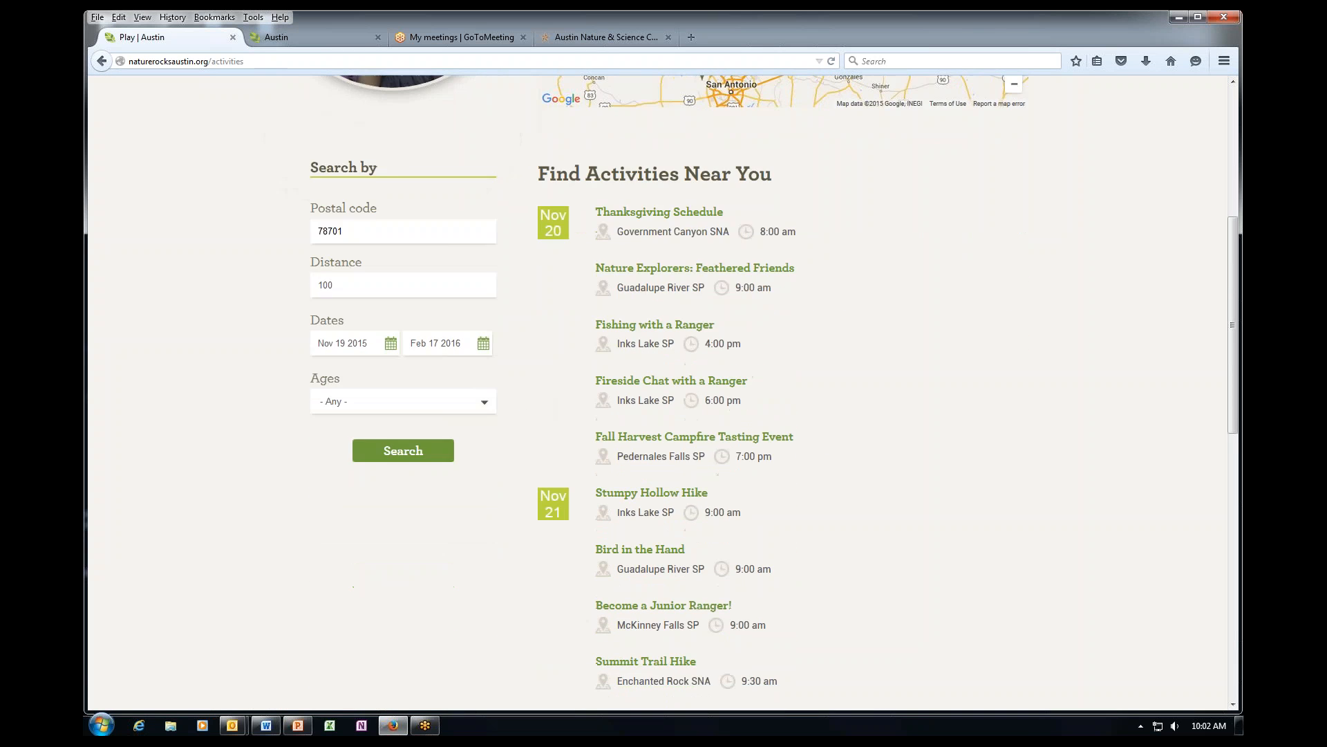
scroll(328, 406, up, 3)
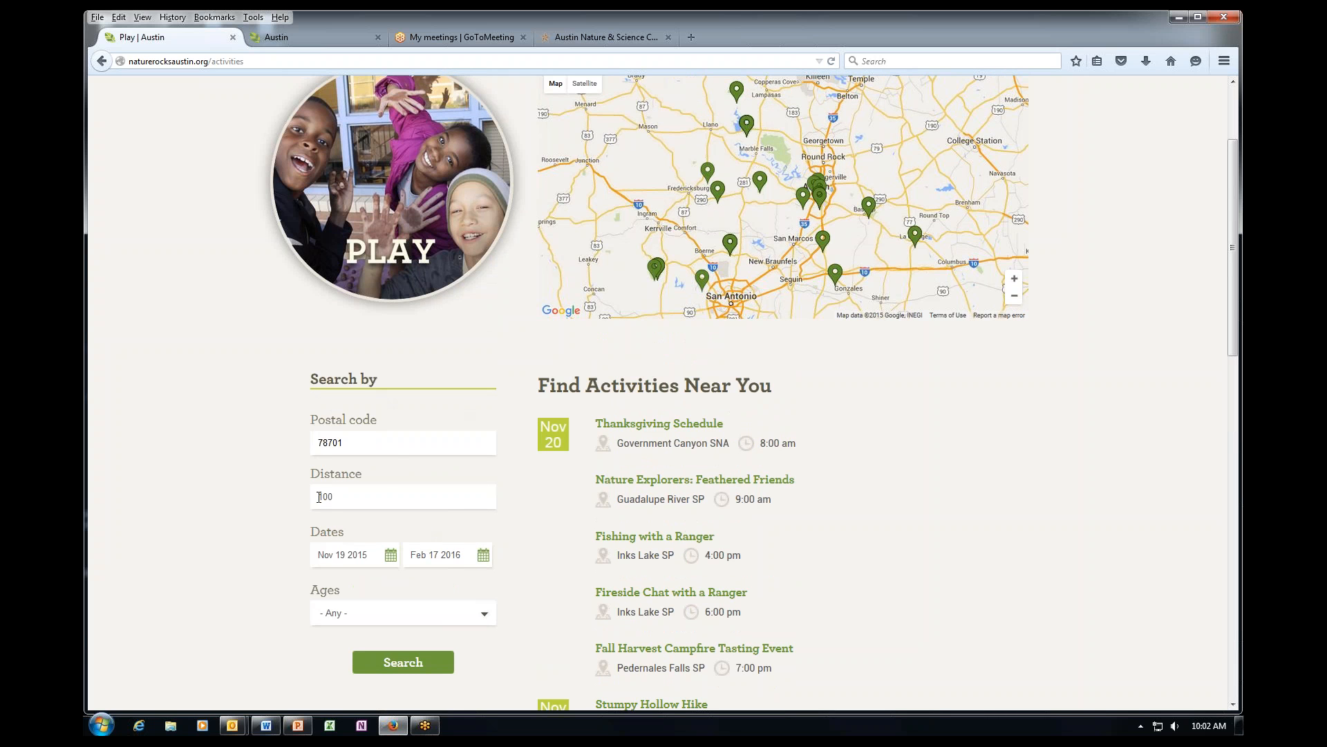
click(341, 497)
key(BackSpace)
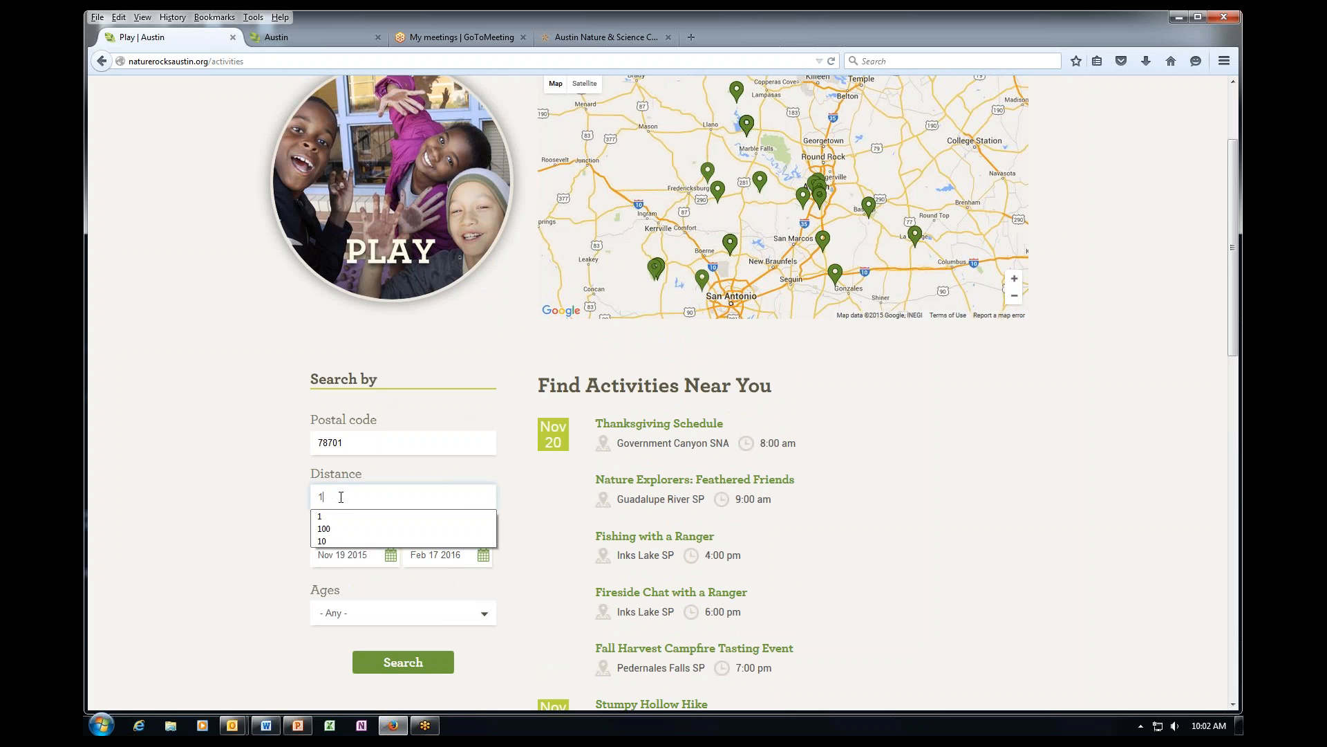
click(335, 516)
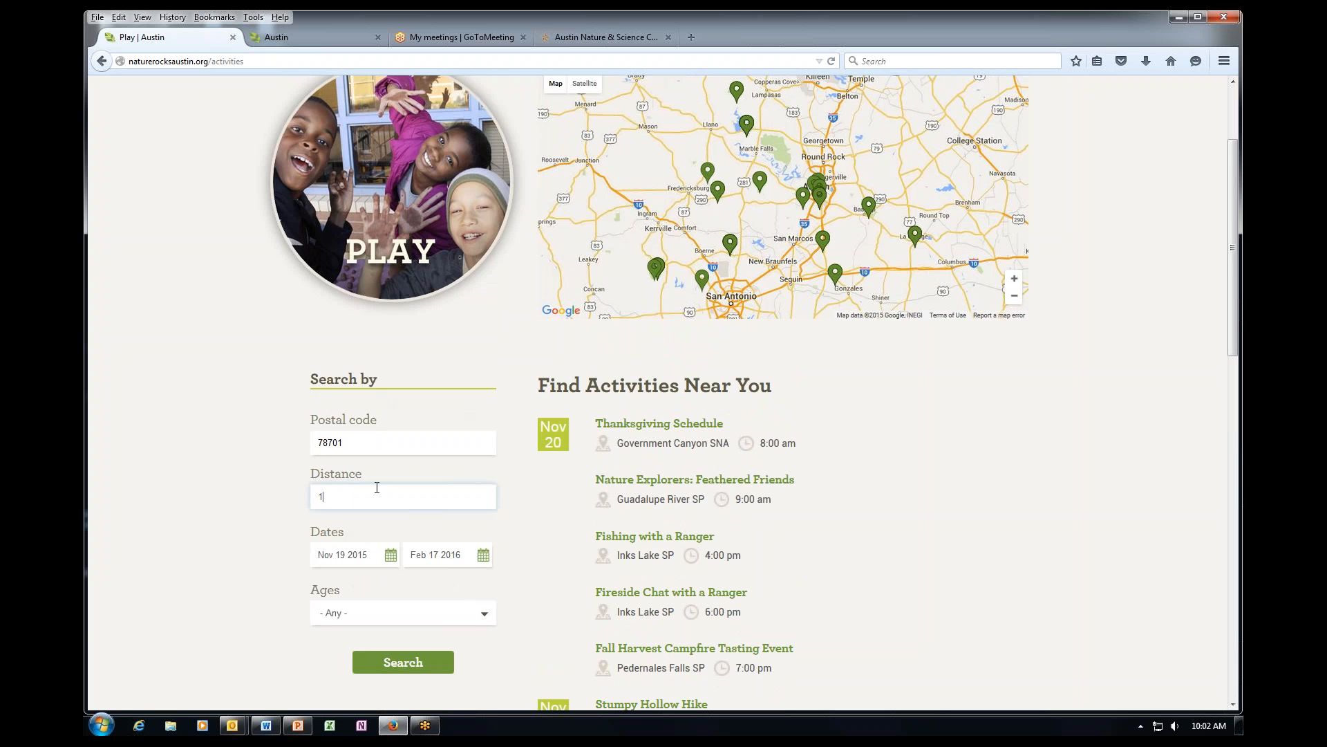
click(403, 661)
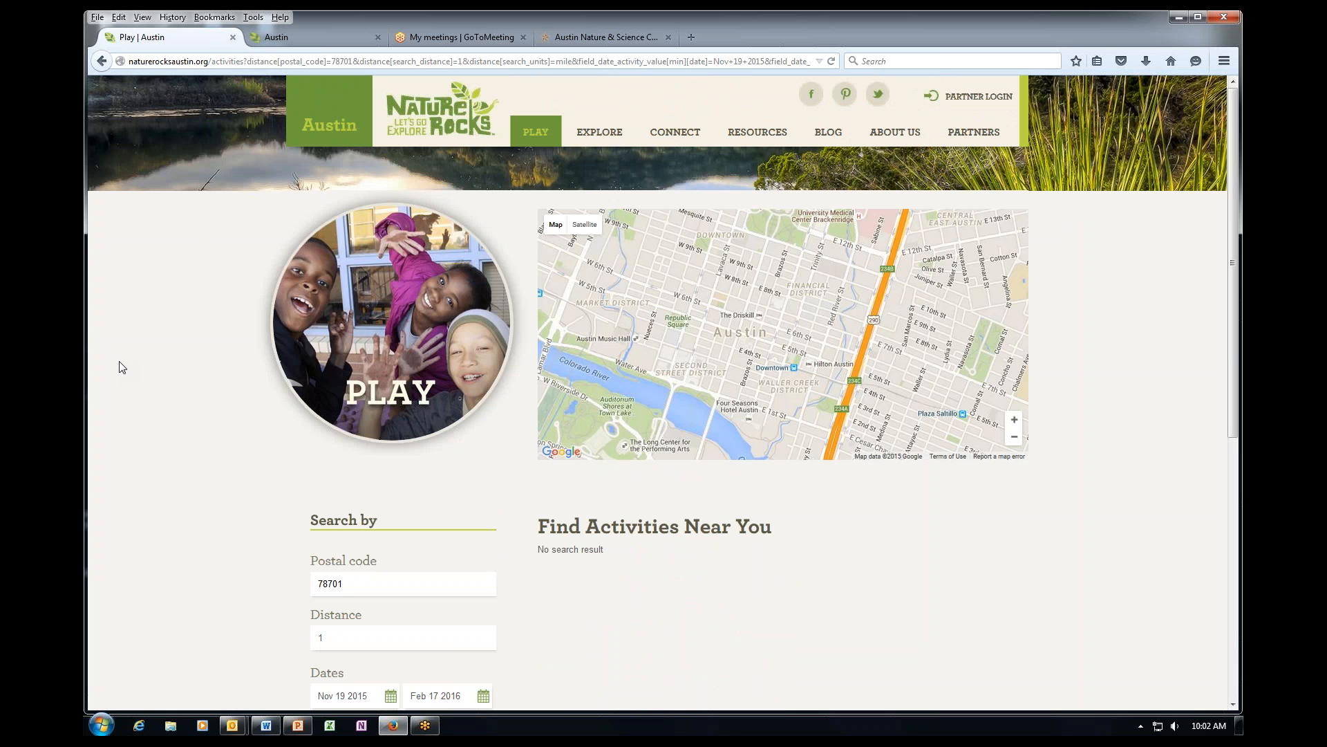
Change the distance to 20 and review the nearby activity results.
scroll(143, 394, down, 2)
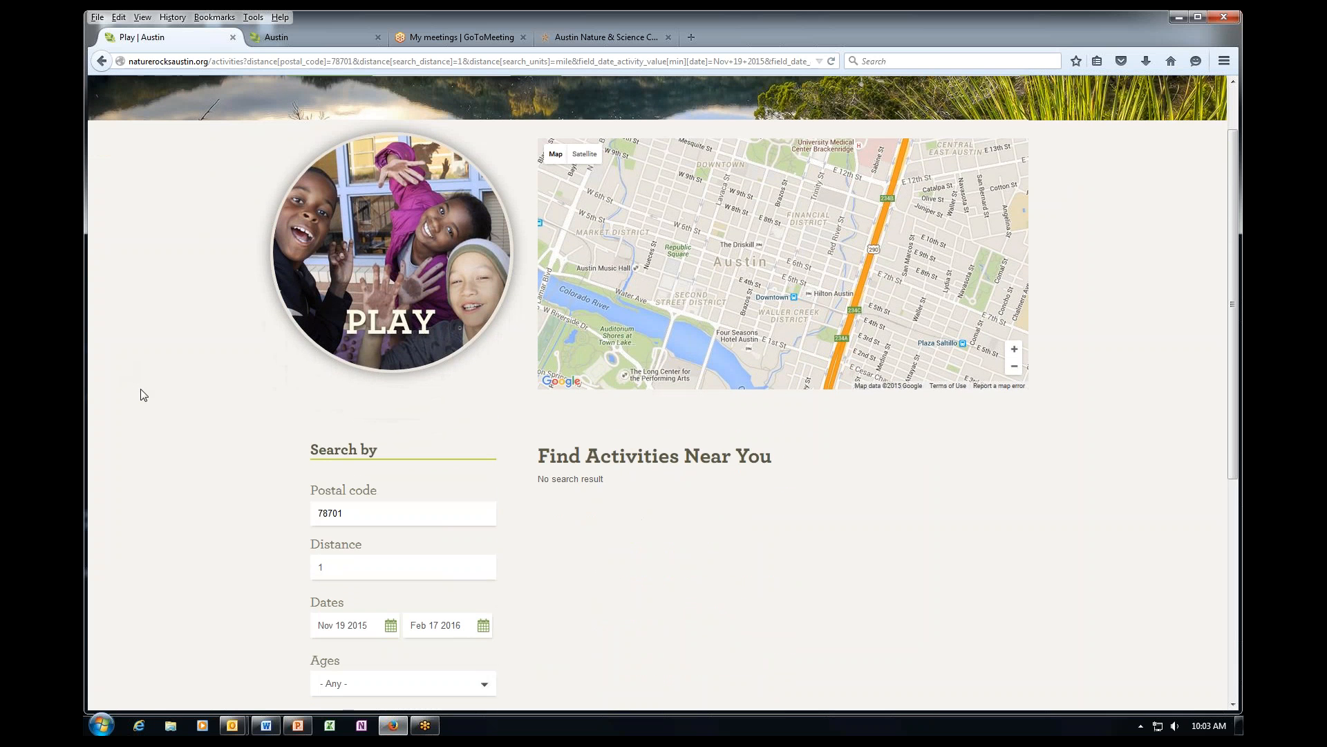
click(329, 565)
text(20)
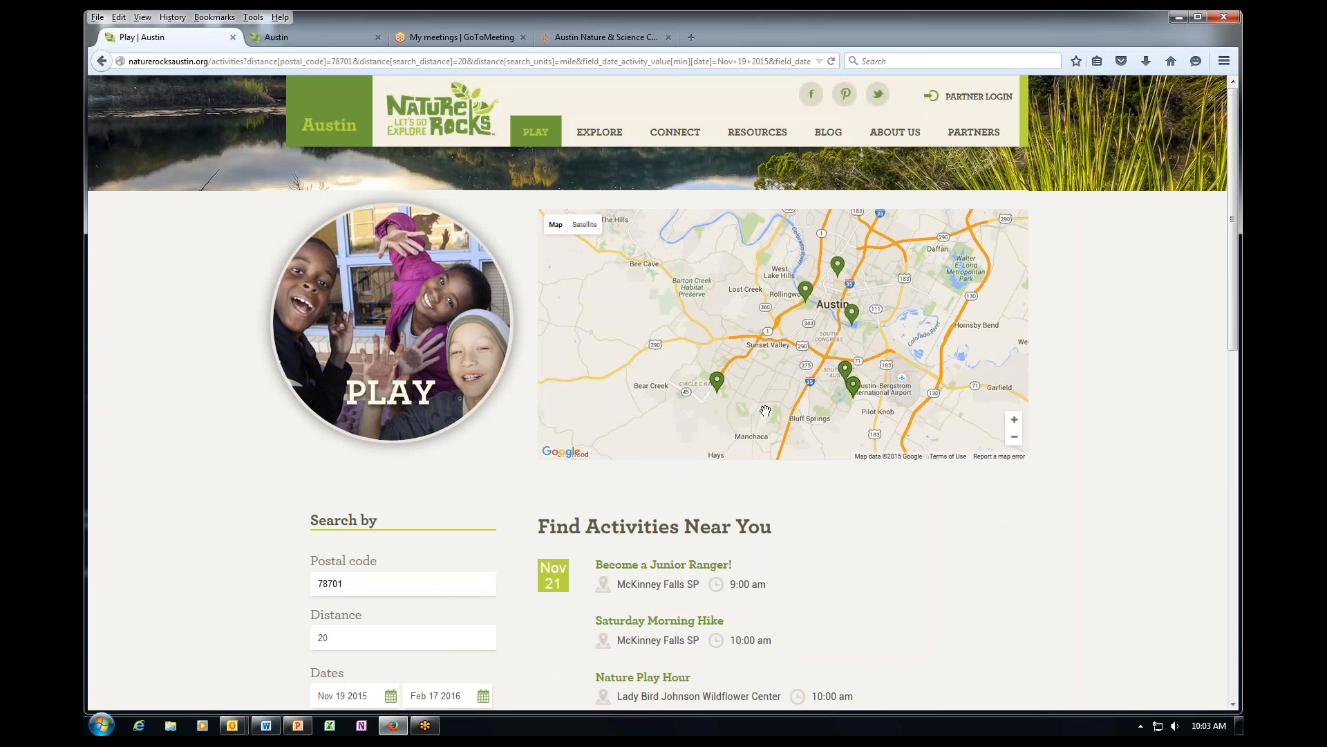
scroll(815, 457, down, 1)
scroll(857, 527, down, 5)
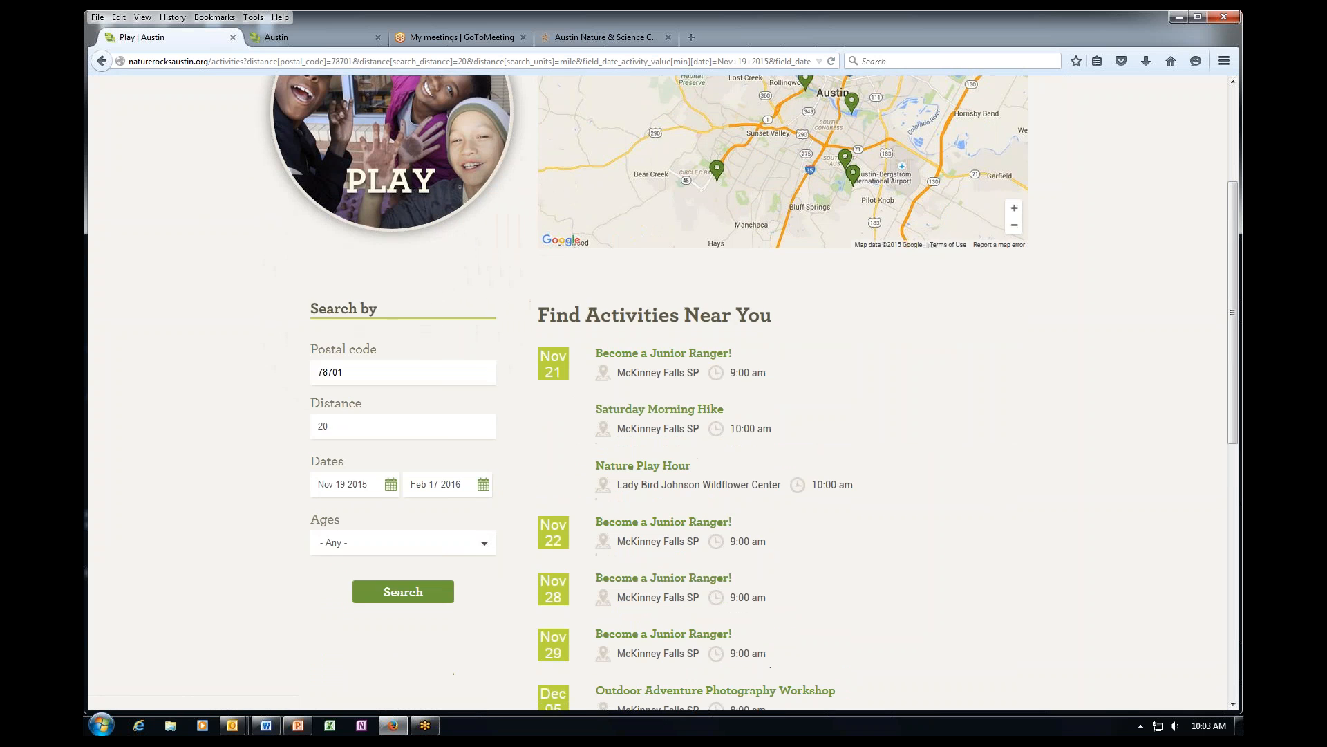
scroll(857, 527, down, 2)
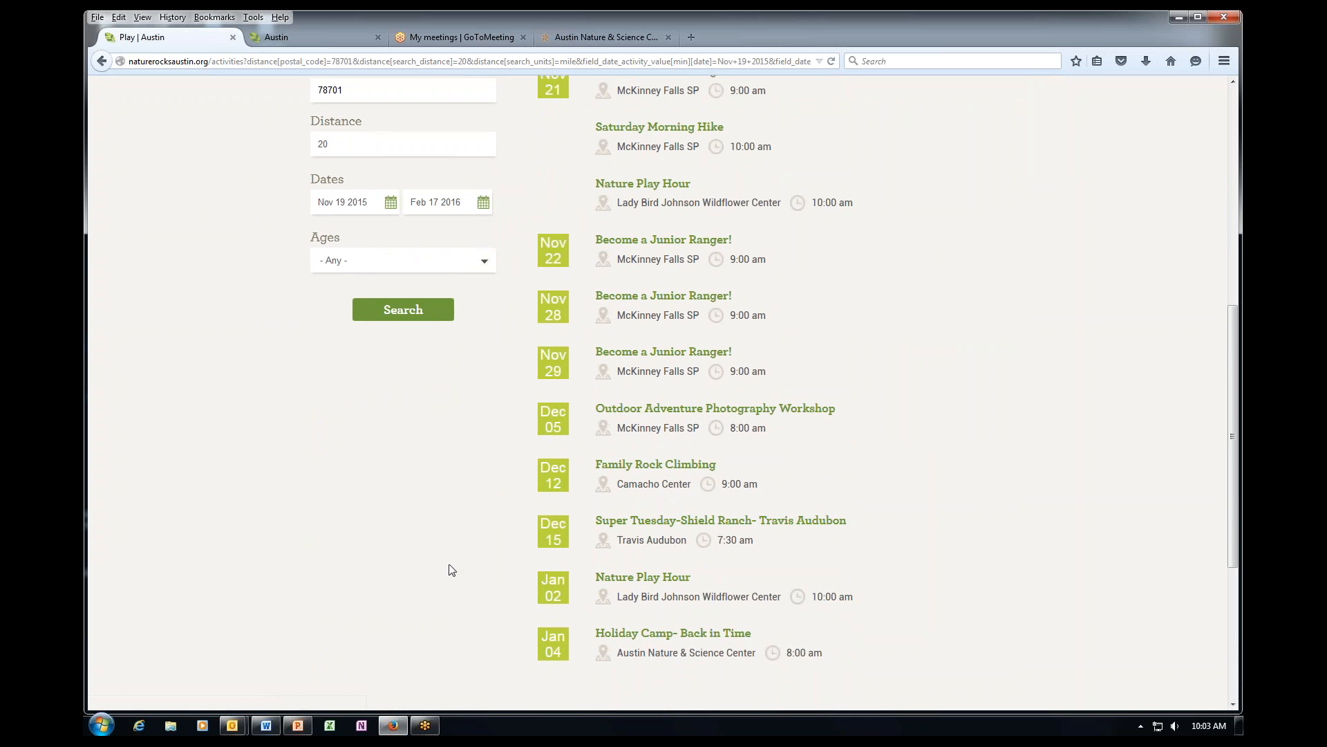
scroll(466, 575, up, 4)
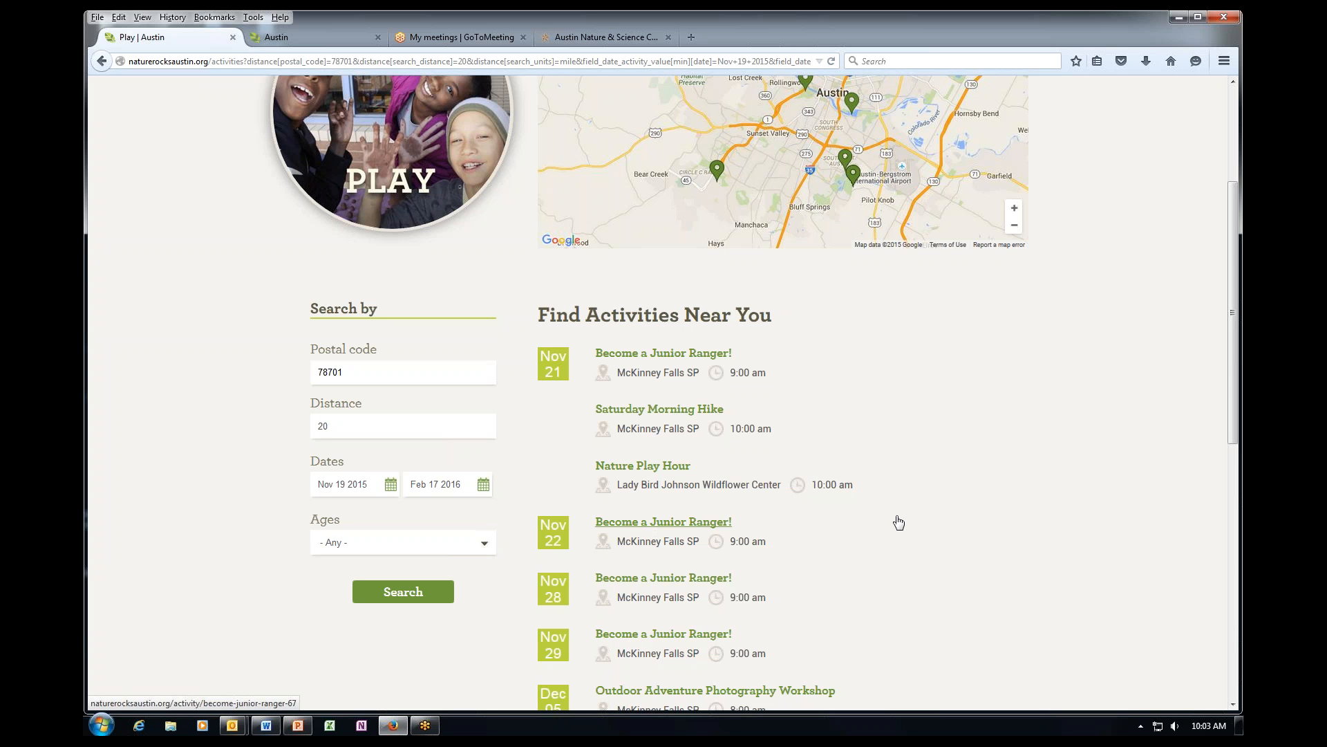
Open the Nov 22 Become a Junior Ranger! activity and scroll through its details.
click(675, 523)
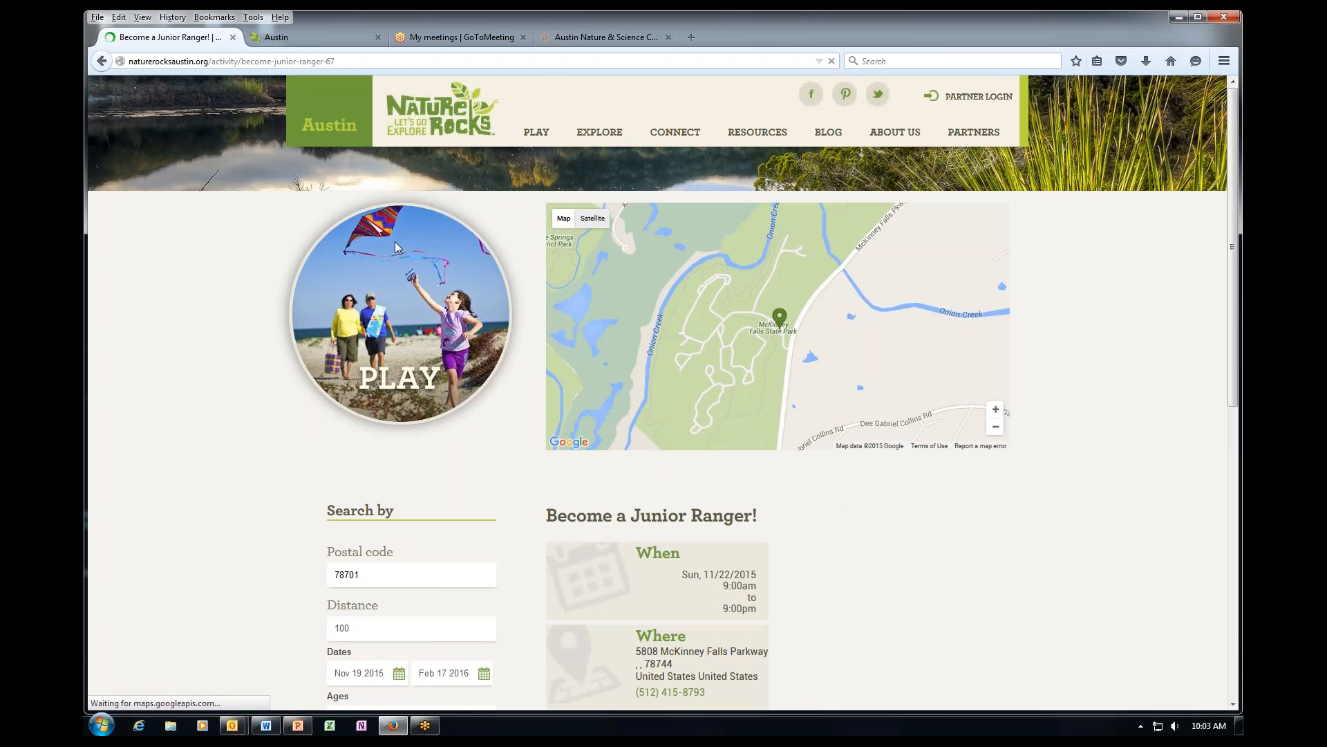
scroll(833, 509, down, 1)
scroll(833, 510, down, 3)
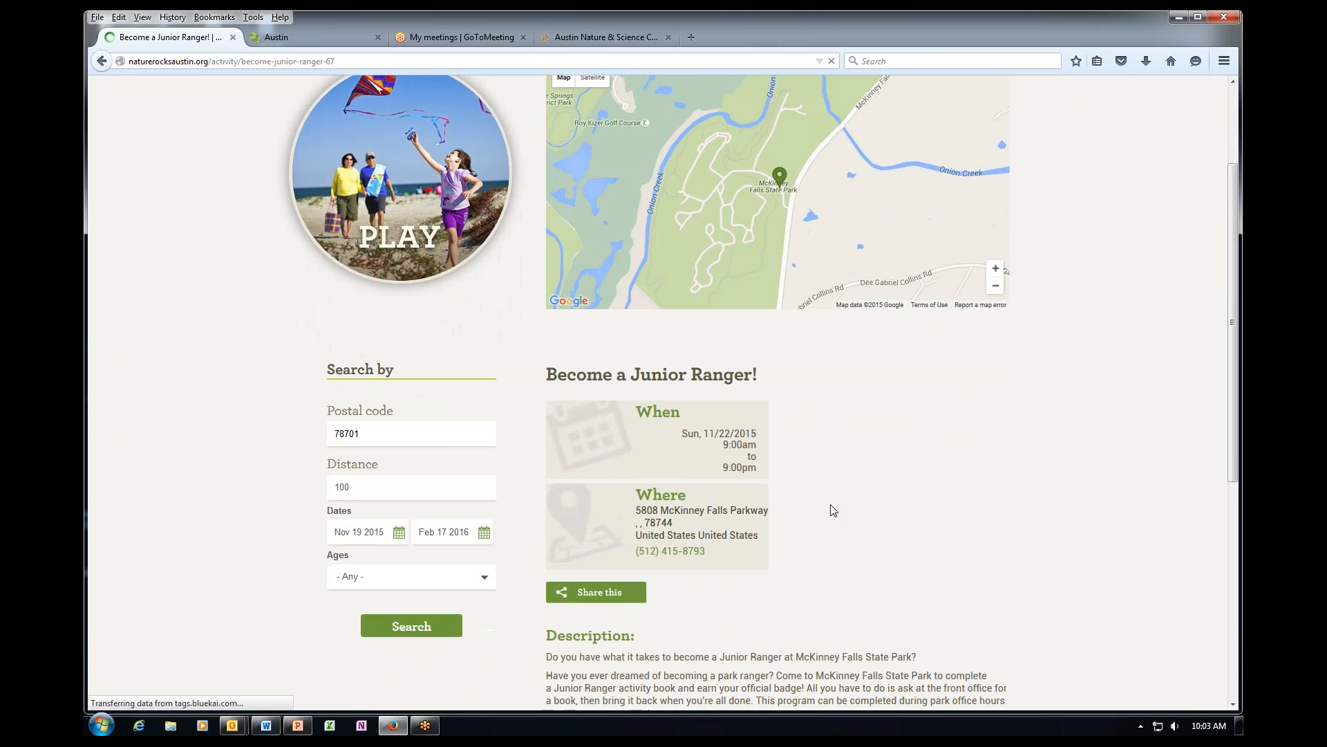
scroll(747, 509, down, 5)
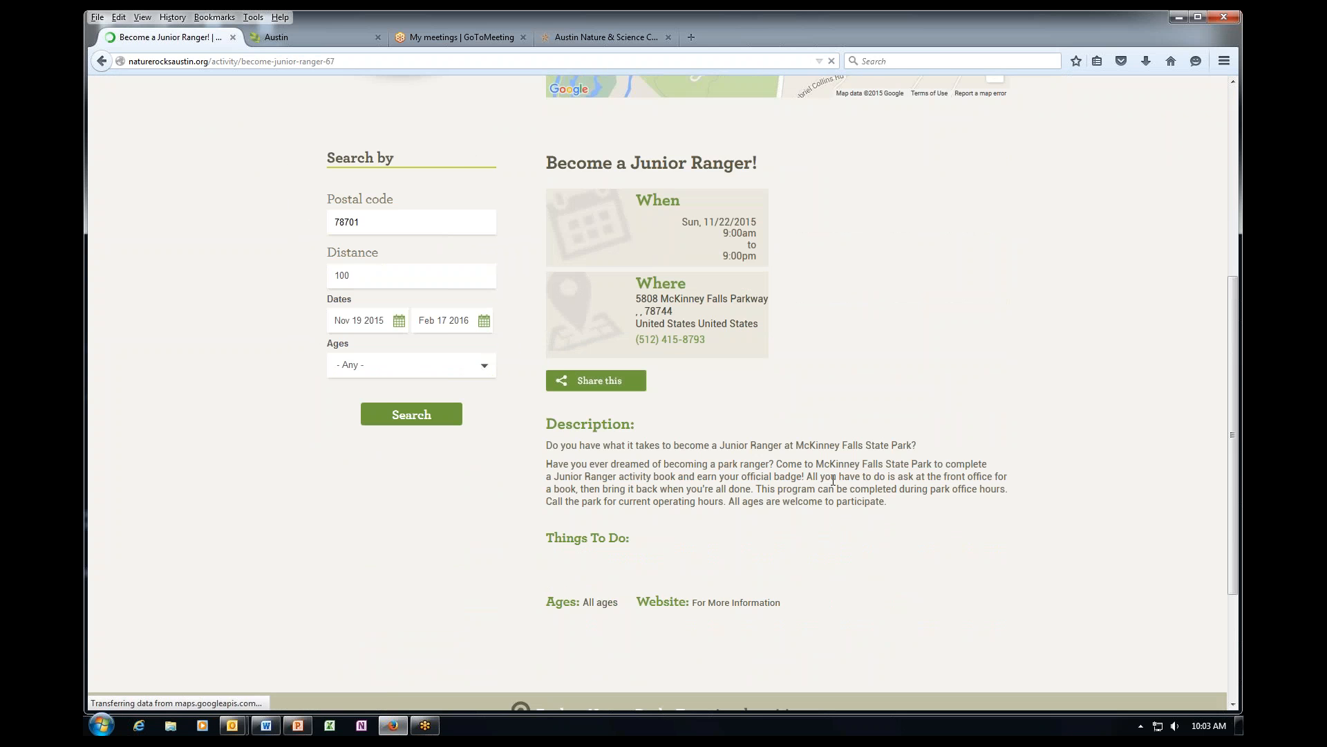
scroll(747, 518, up, 3)
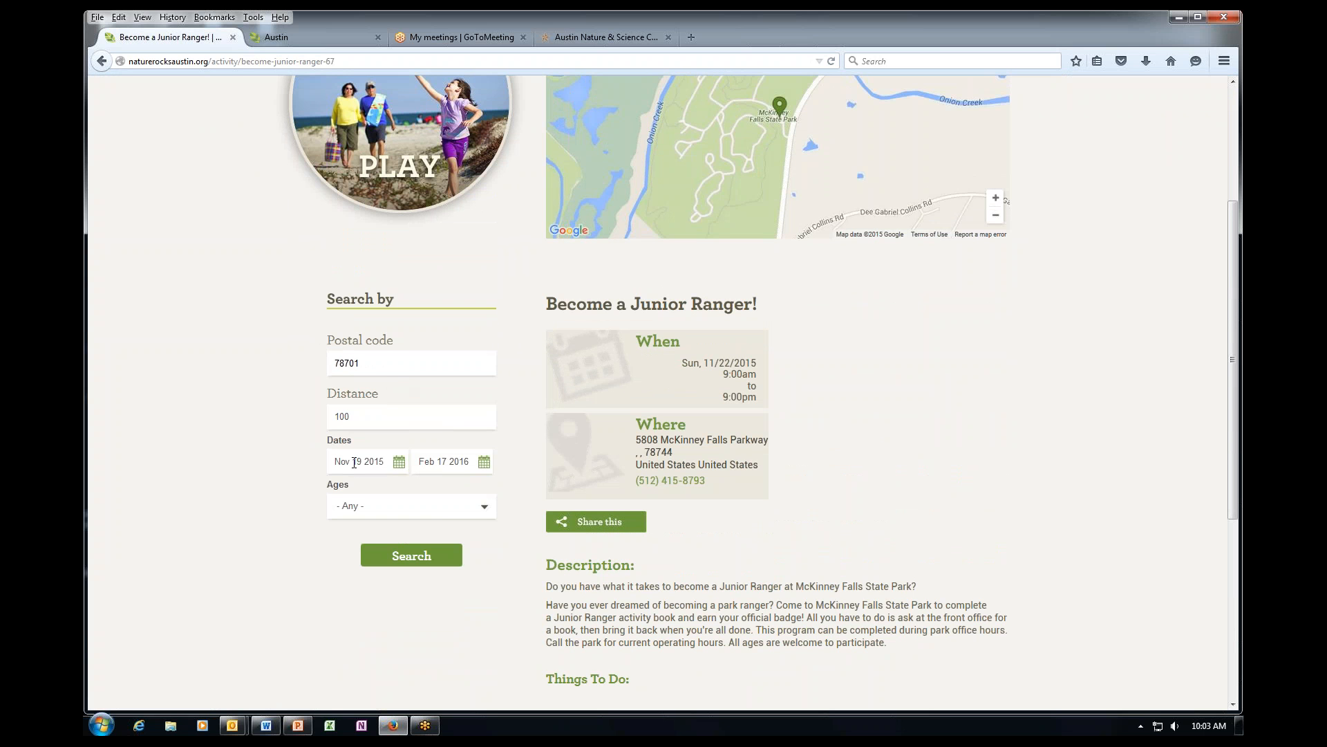
Open the Ages dropdown and close it without changing anything.
click(485, 508)
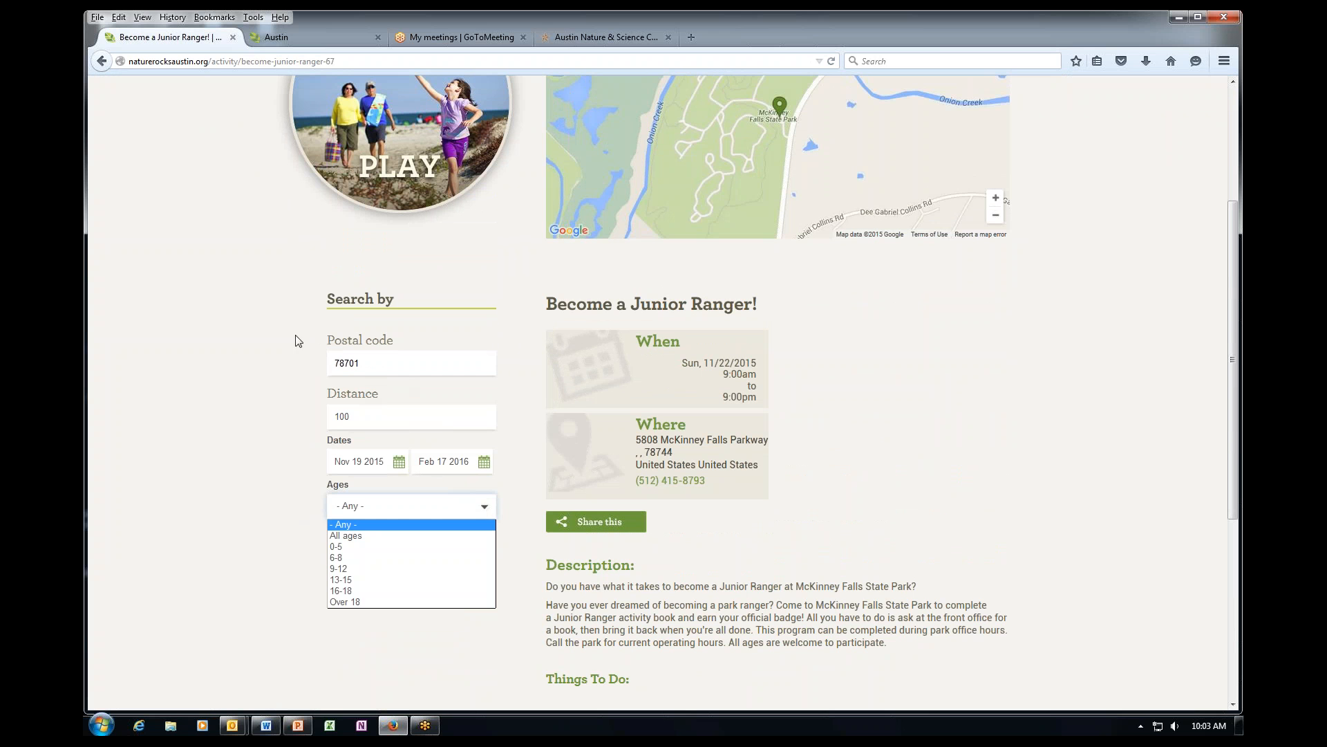
click(259, 481)
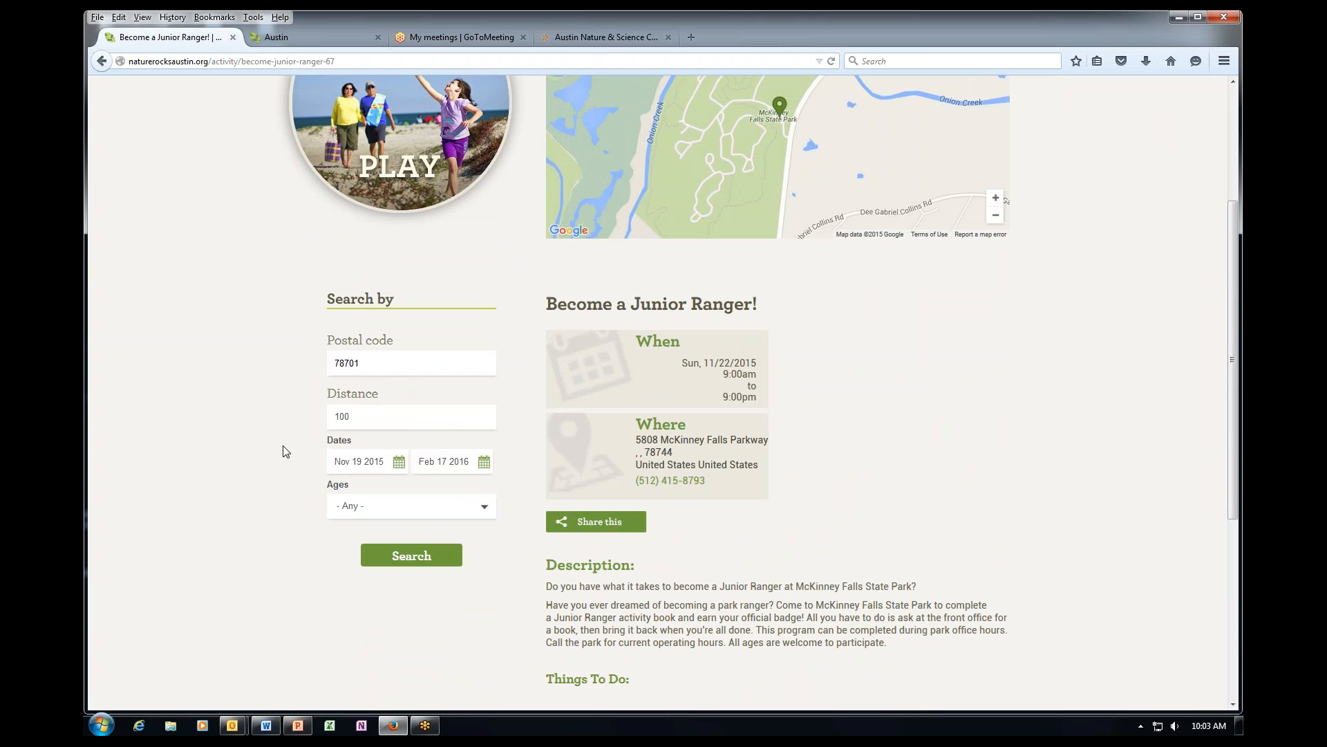
scroll(268, 425, up, 3)
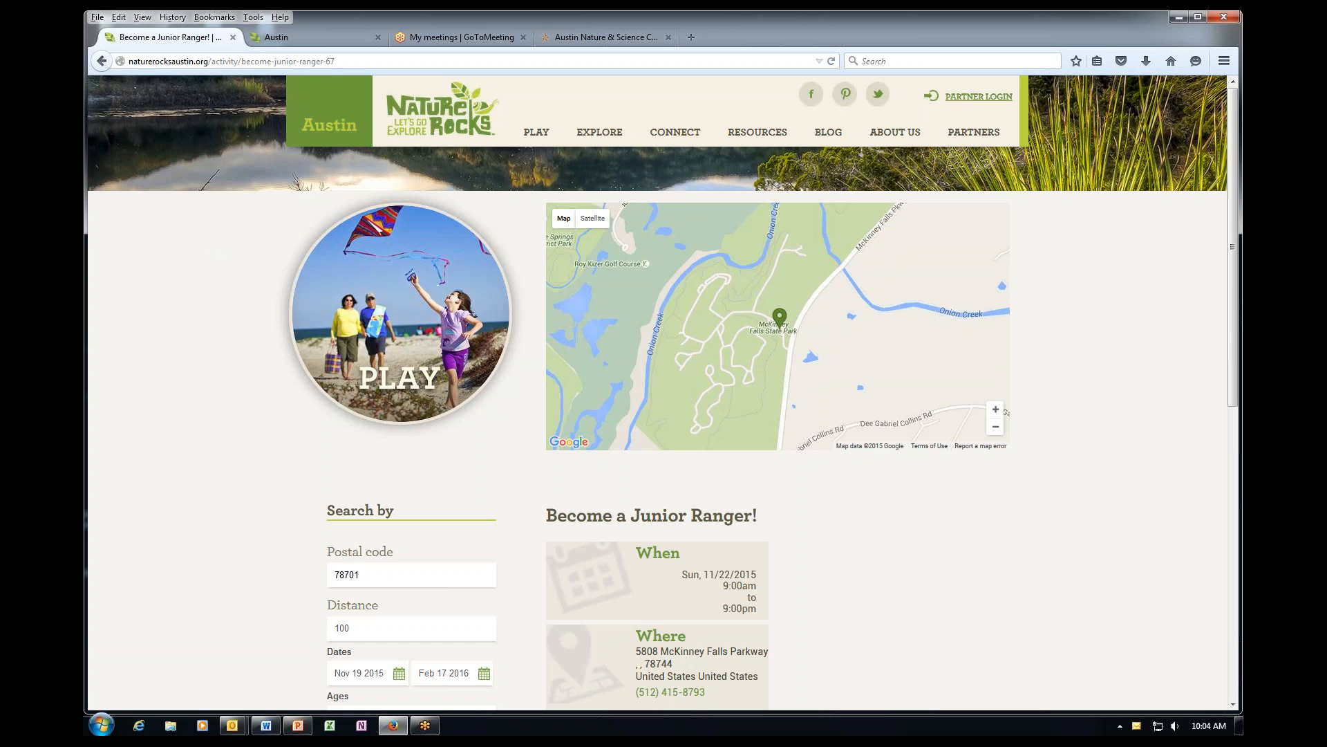
Open the Create Account form from PARTNER LOGIN, scroll through it, and tick the reCAPTCHA.
click(974, 97)
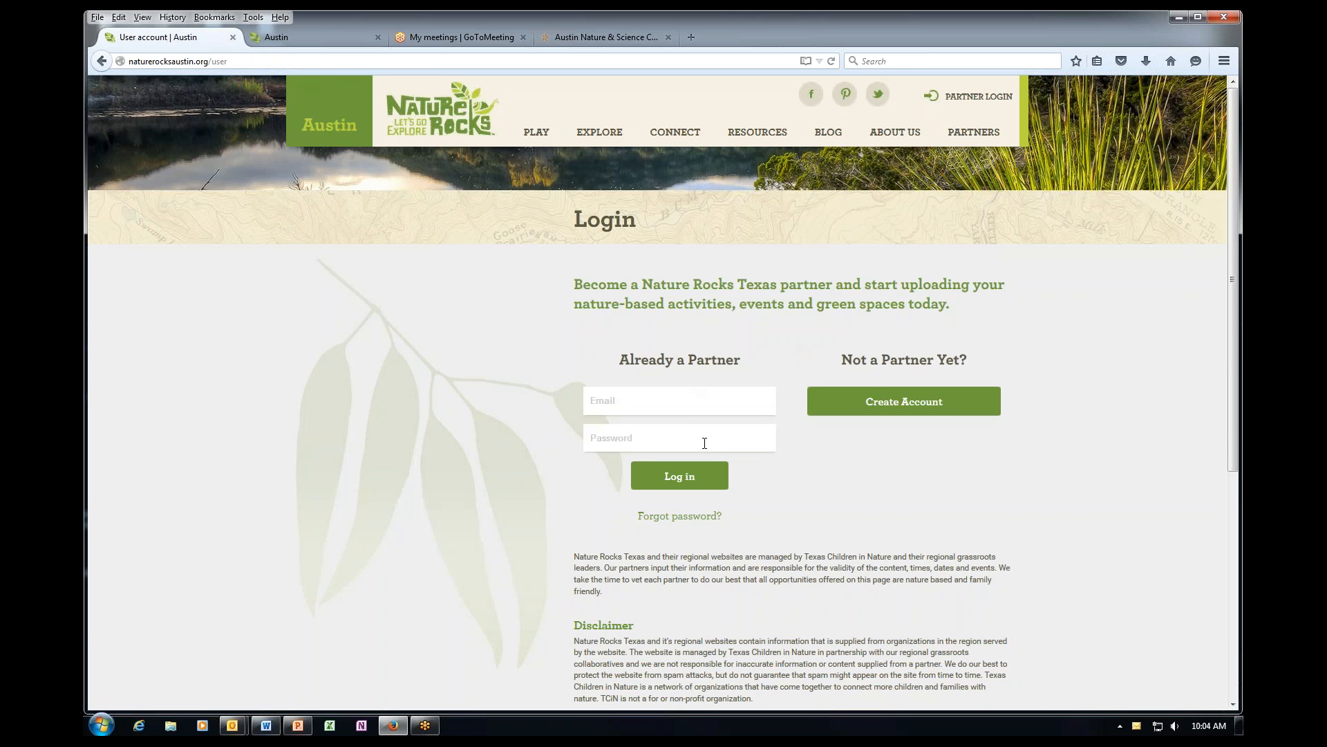
click(943, 405)
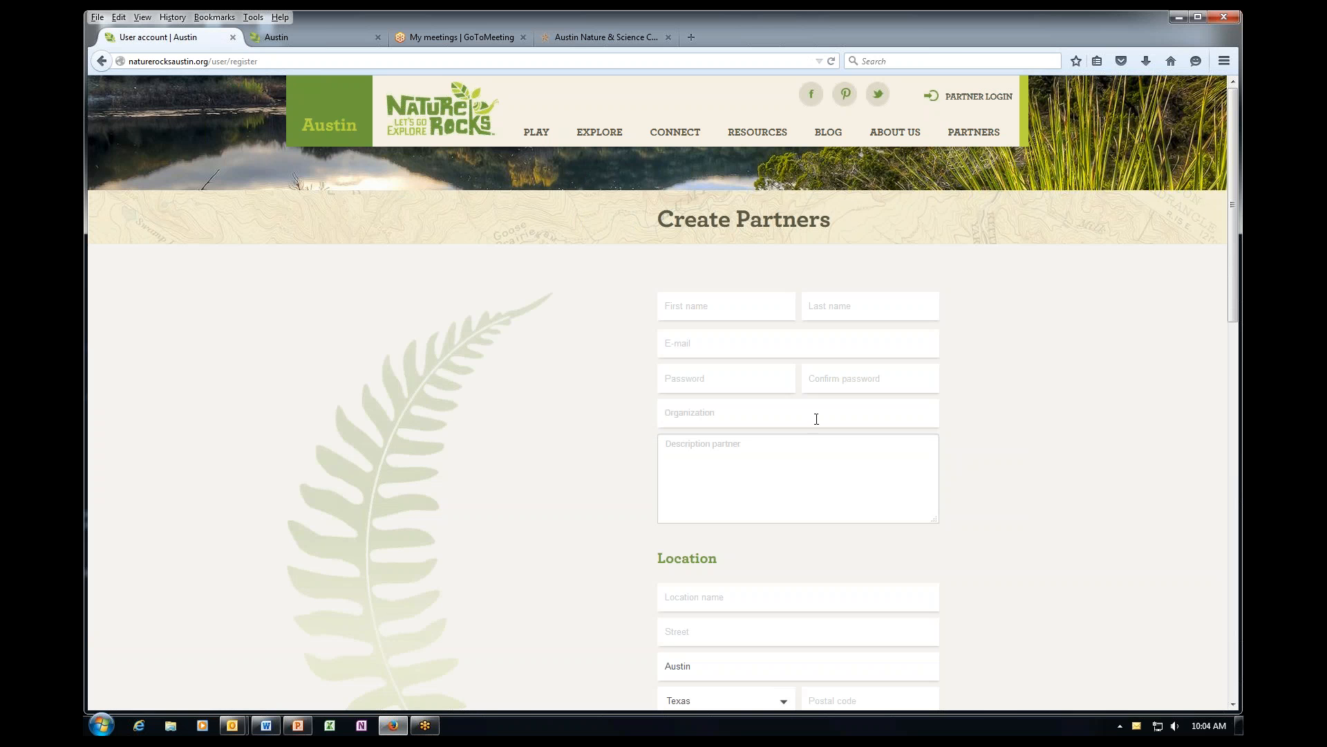
scroll(622, 527, down, 4)
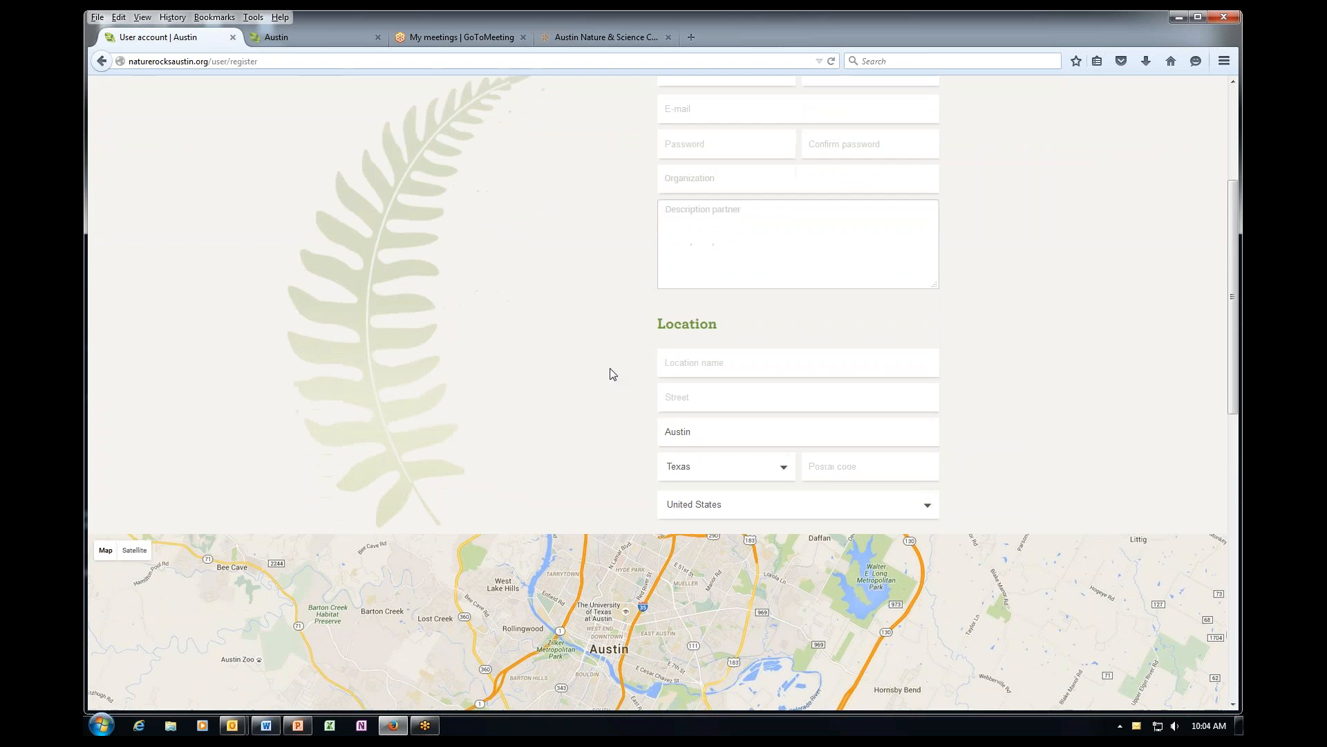
scroll(613, 374, down, 7)
scroll(622, 495, down, 1)
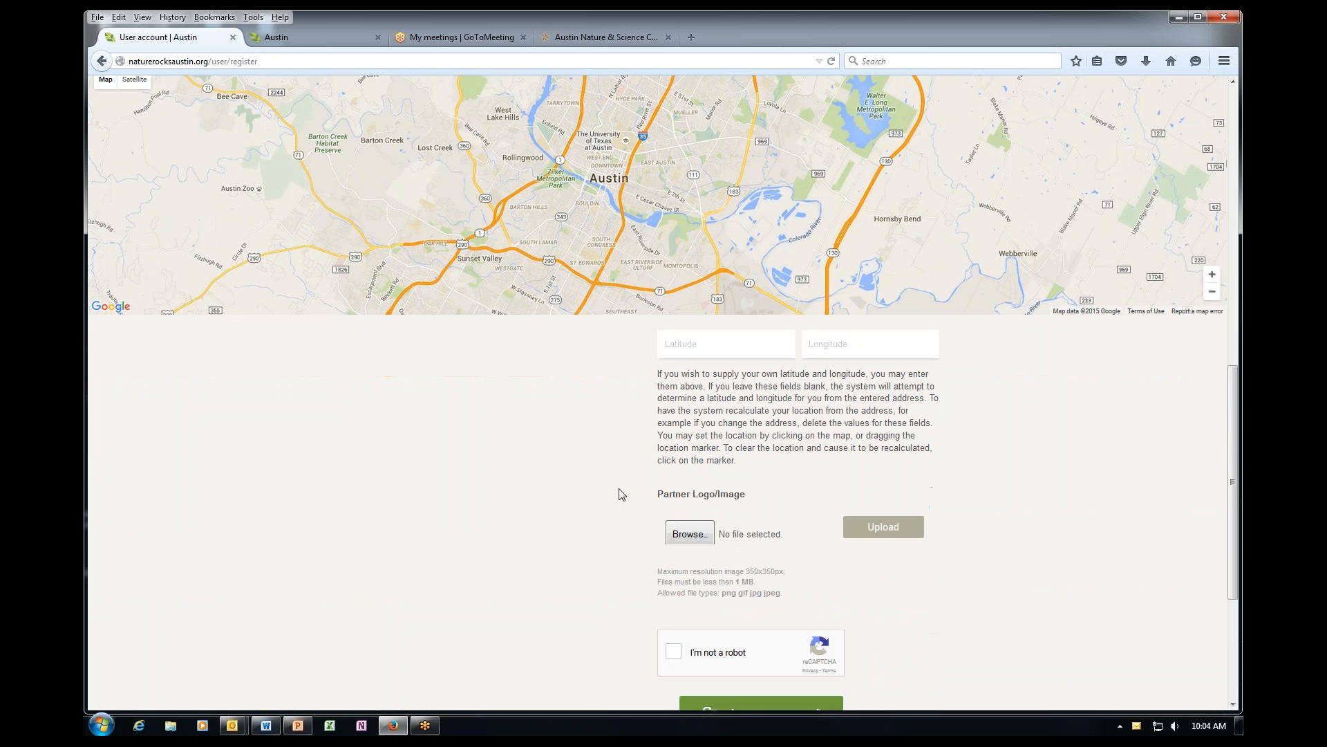
scroll(620, 493, down, 1)
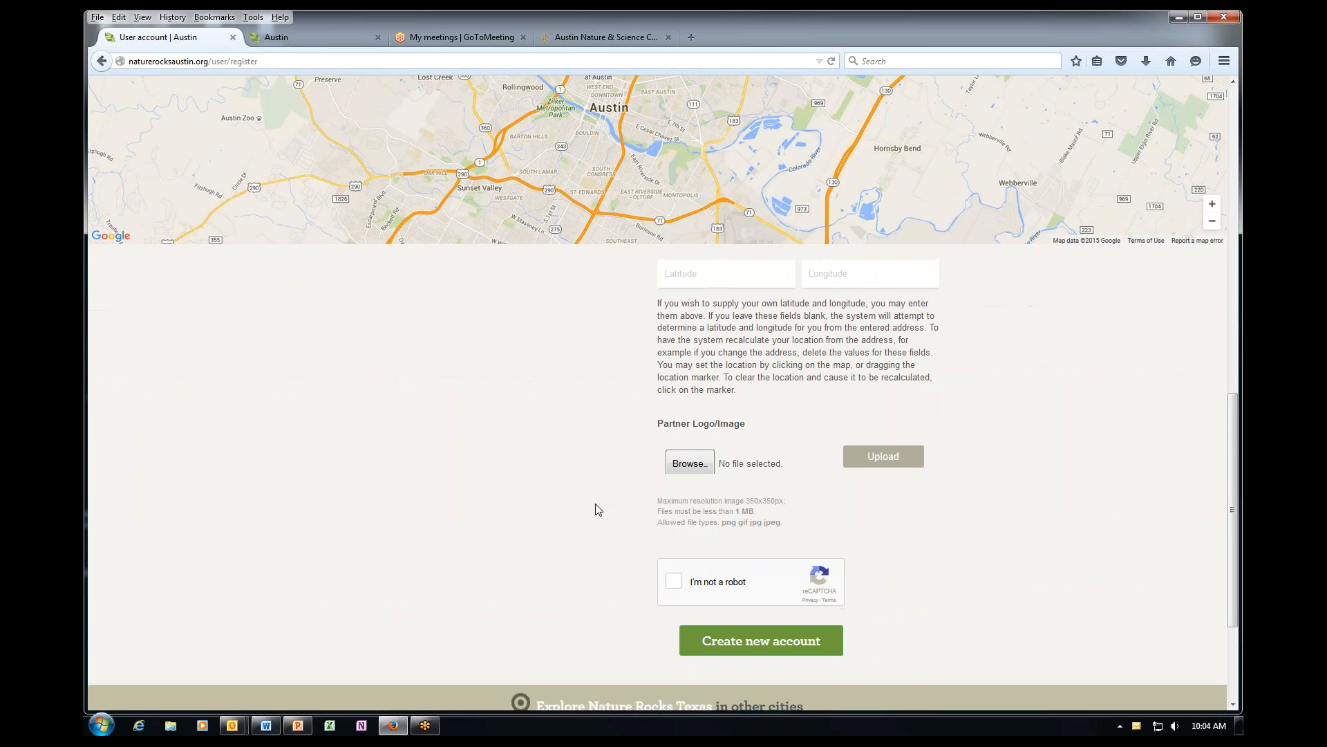
click(674, 581)
scroll(569, 625, up, 10)
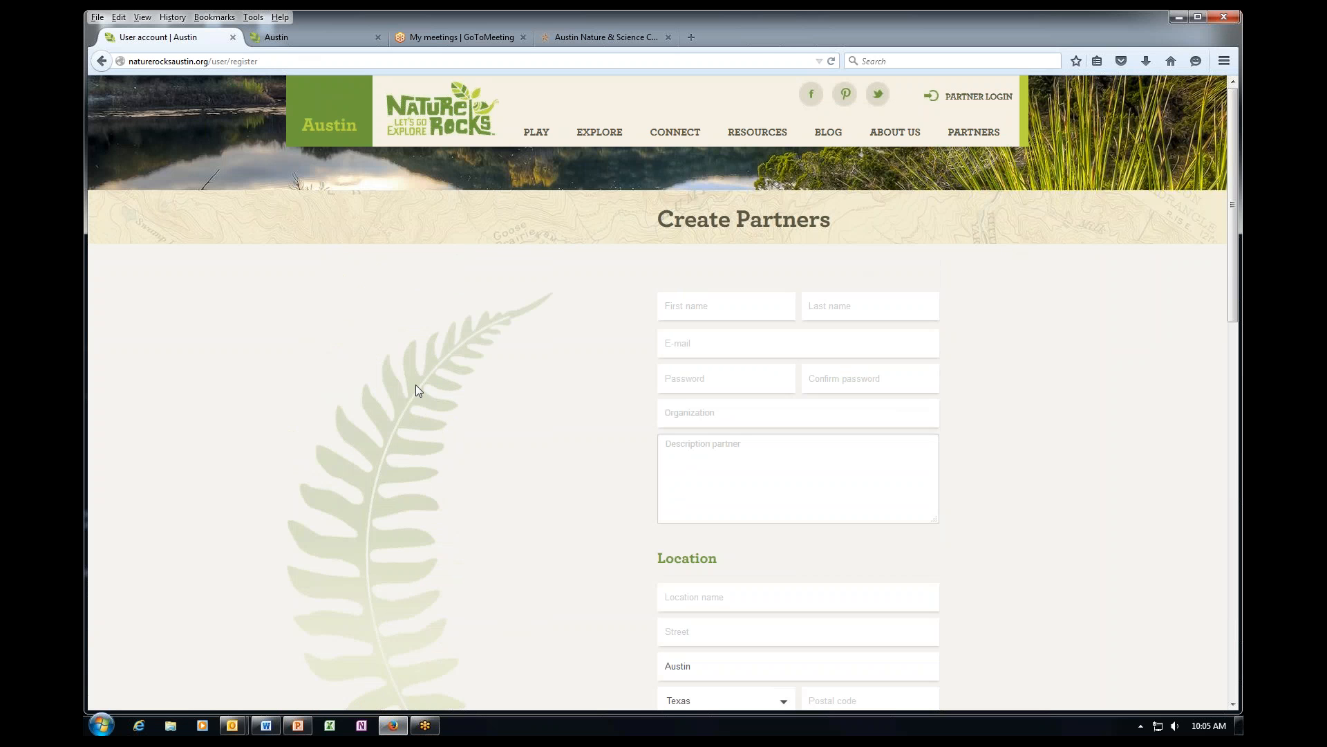
Log in with the saved partner e-mail and the account password, then open Content administration.
click(970, 99)
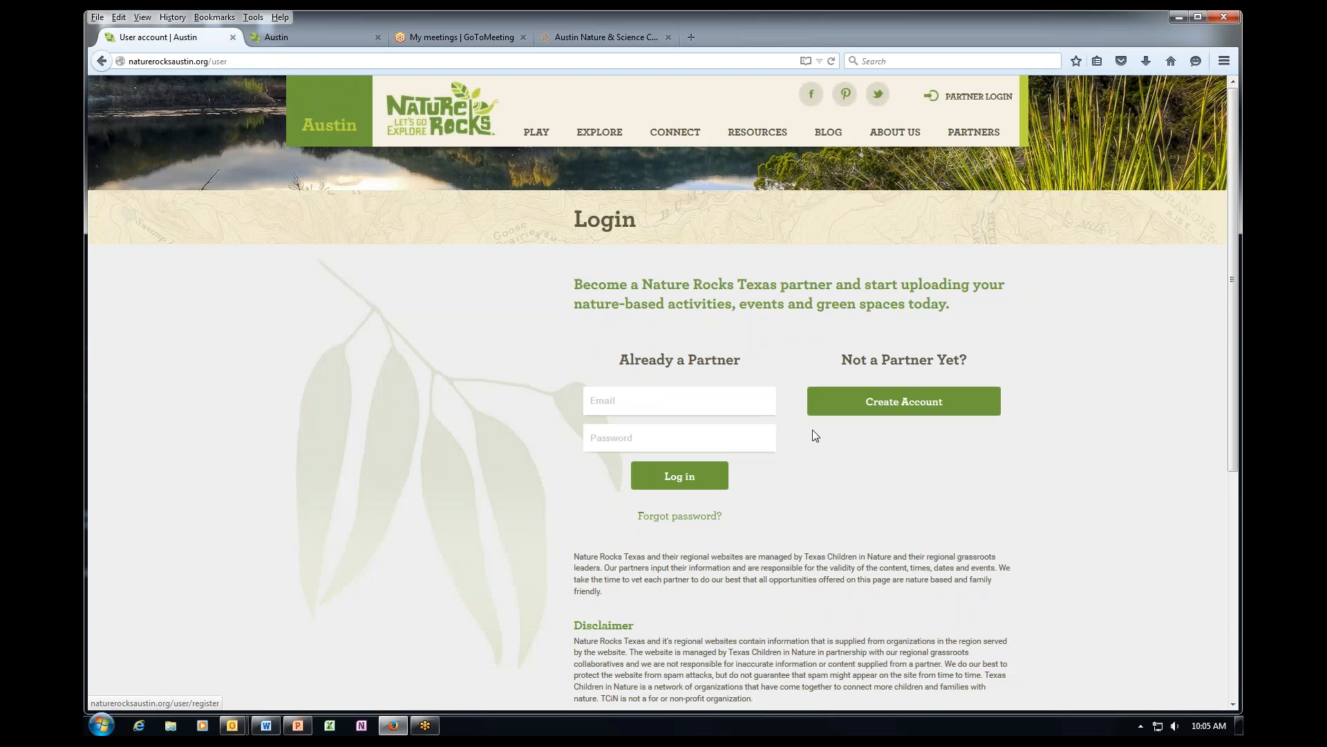
click(638, 401)
text(man)
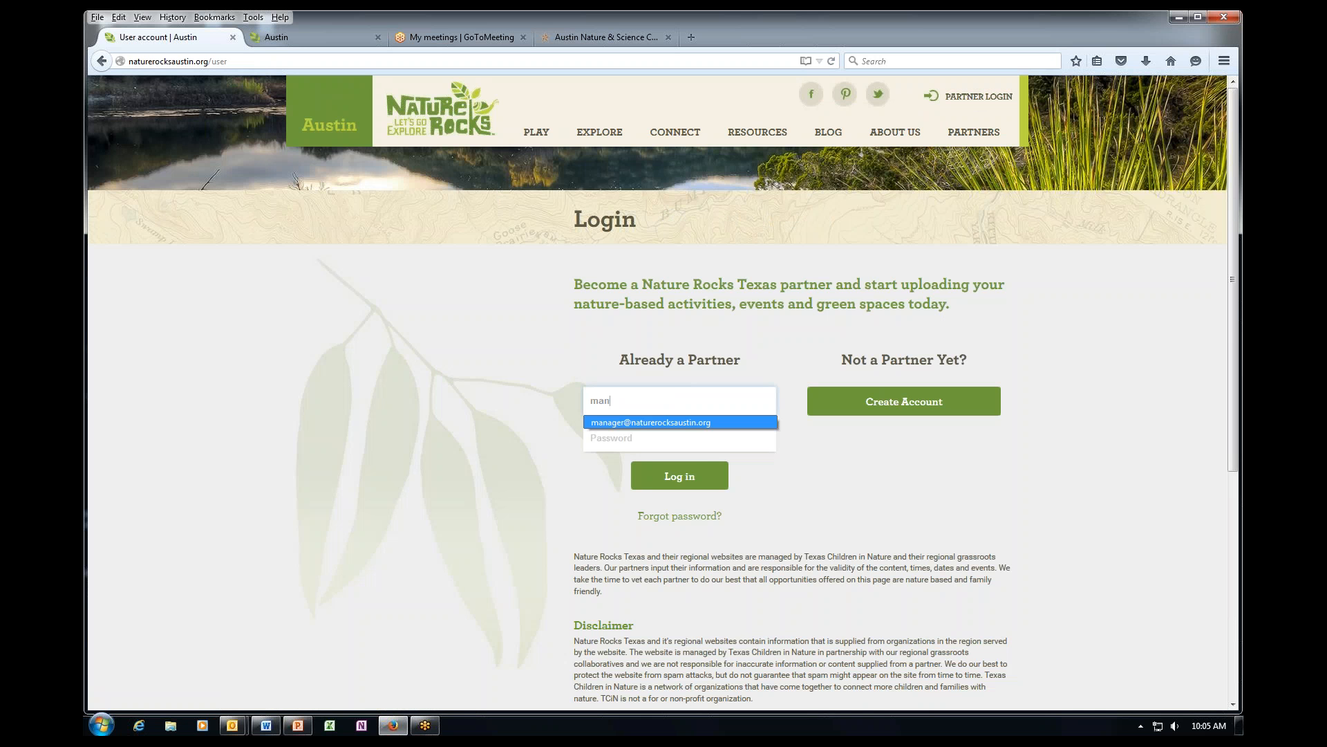
click(652, 423)
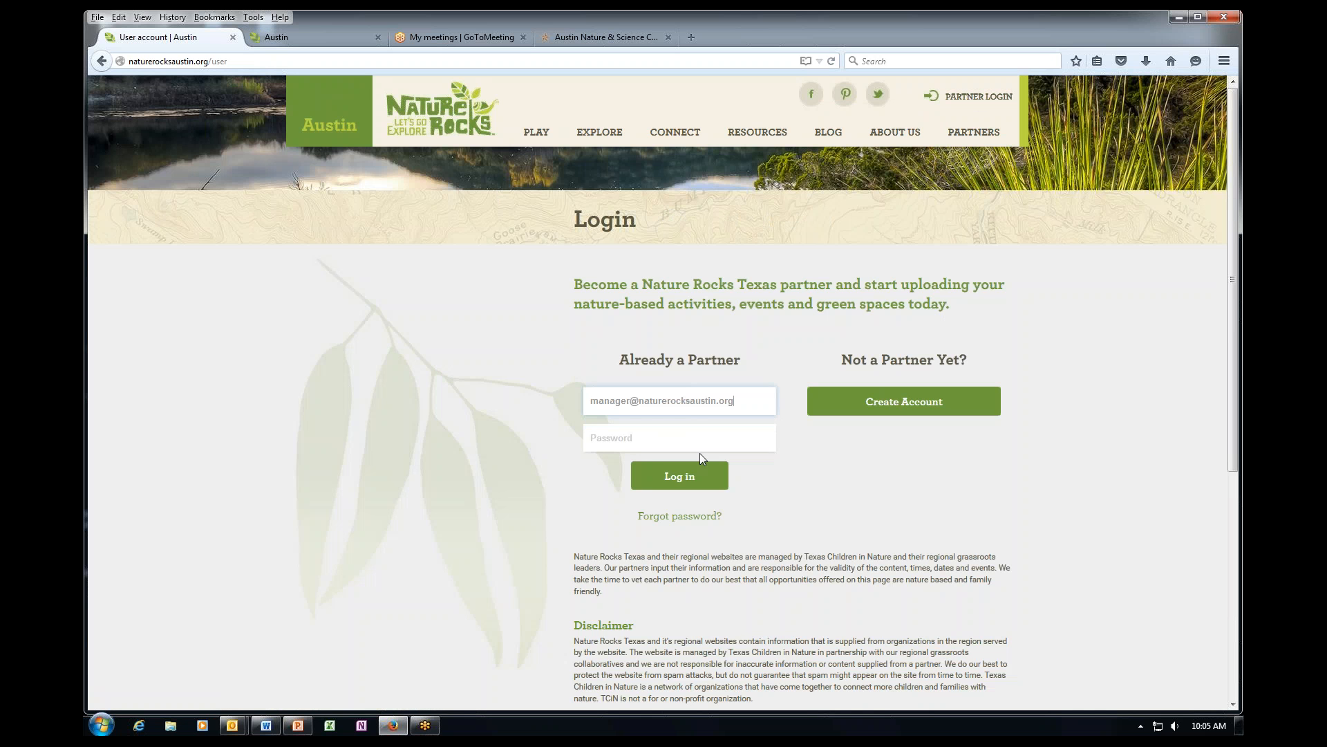
click(701, 443)
text(••)
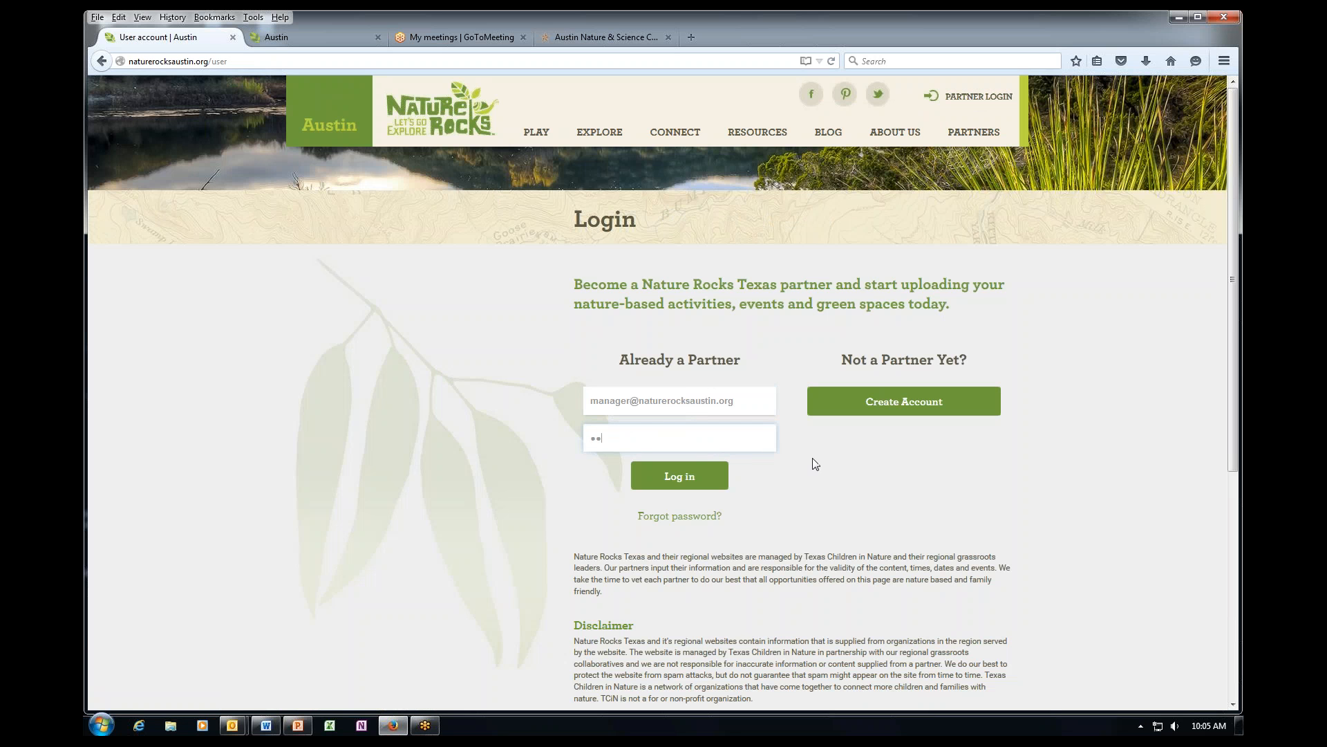
text(•••••••••)
key(Return)
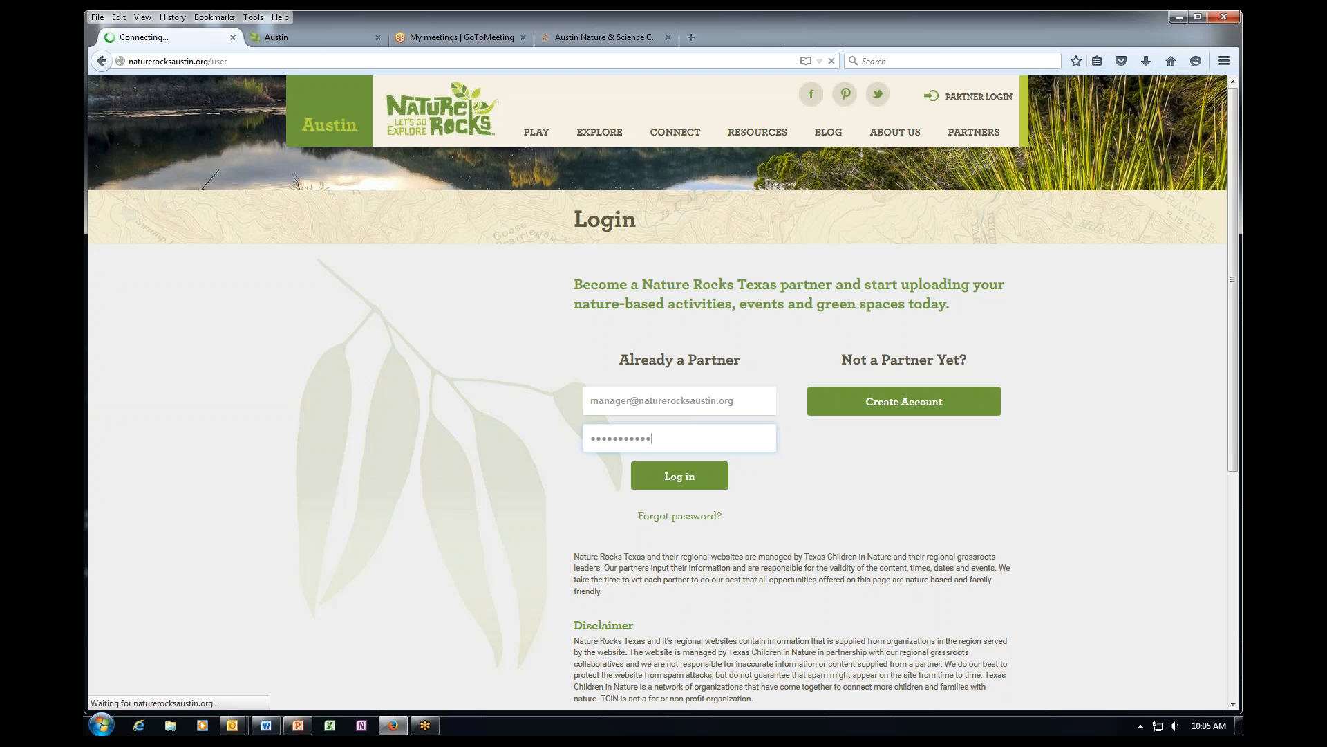
click(715, 481)
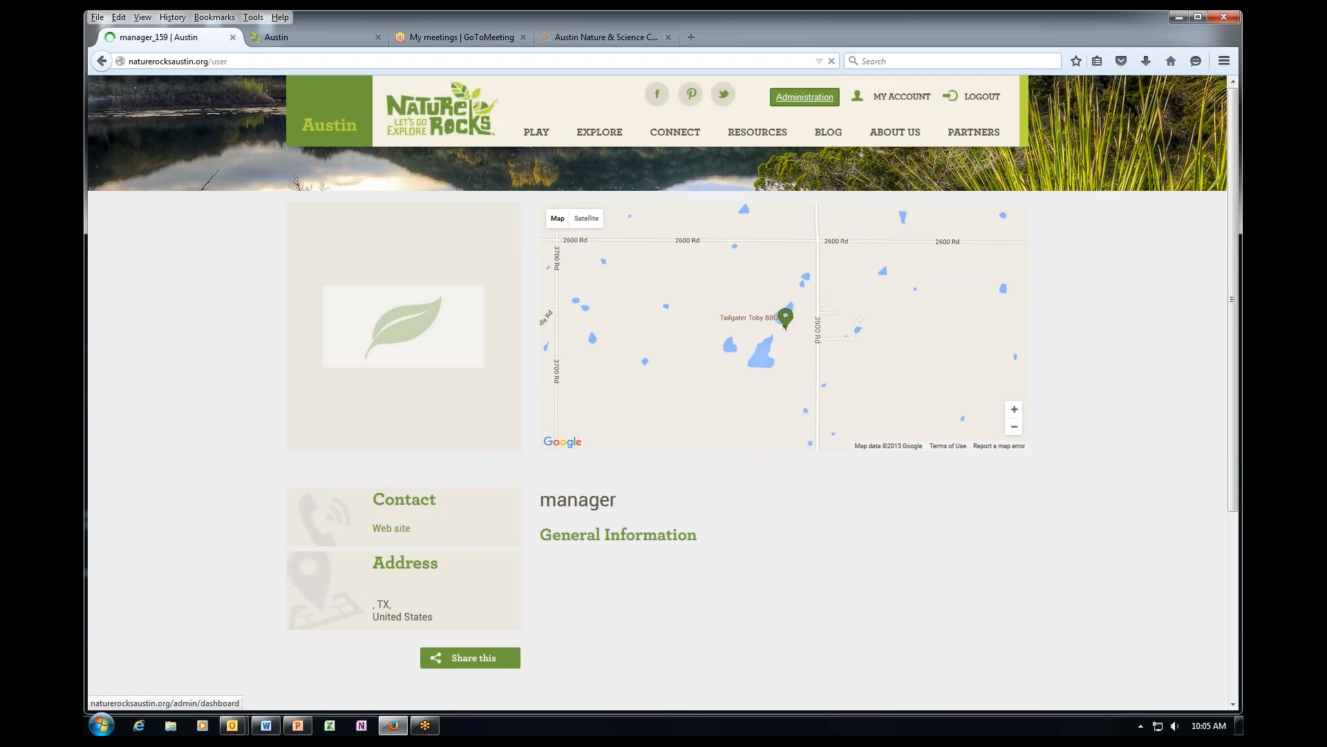
click(805, 97)
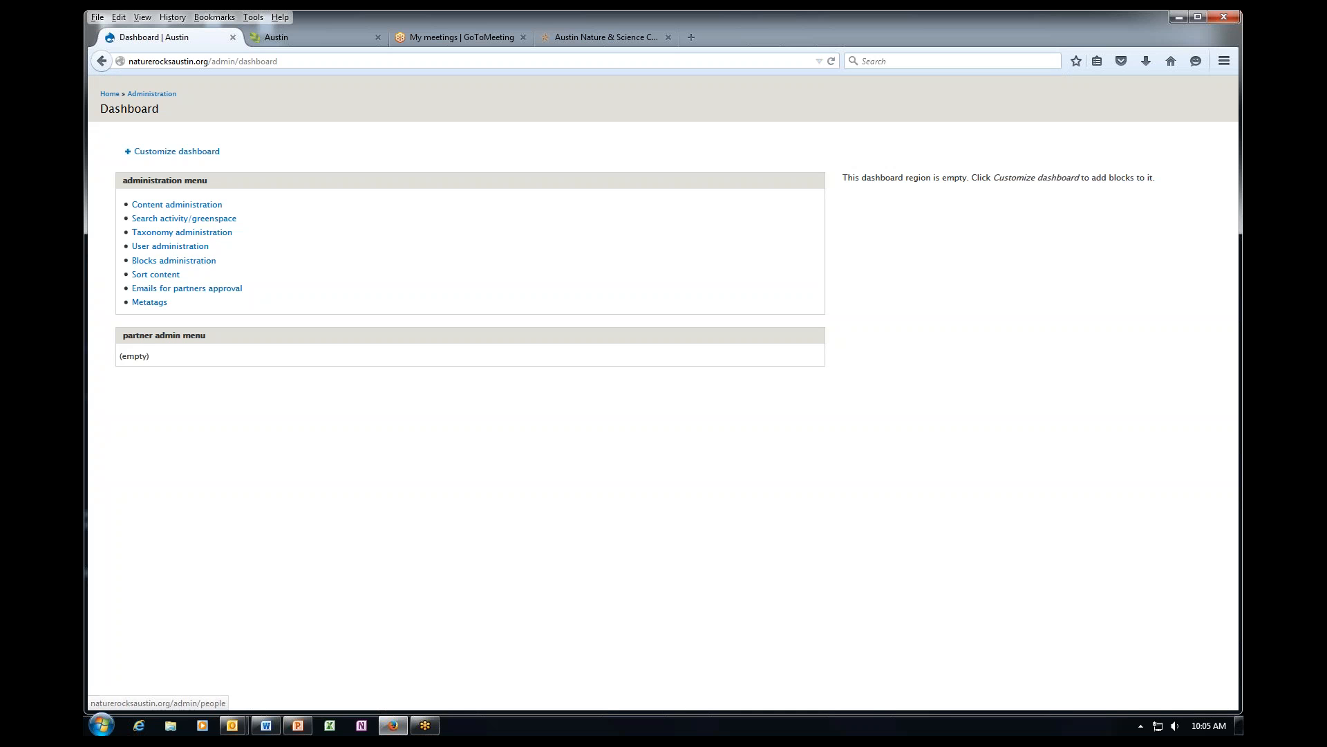
click(175, 205)
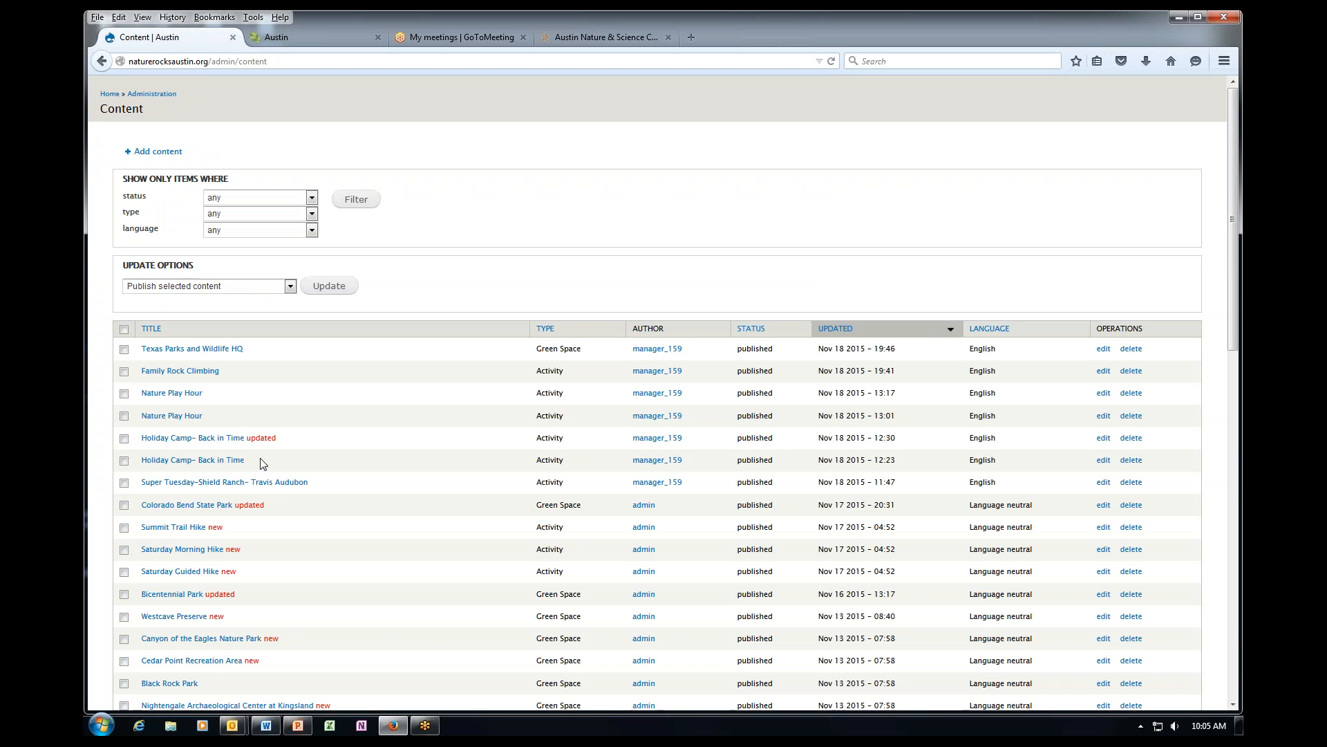
Start a new Activity content item from + Add content.
click(156, 152)
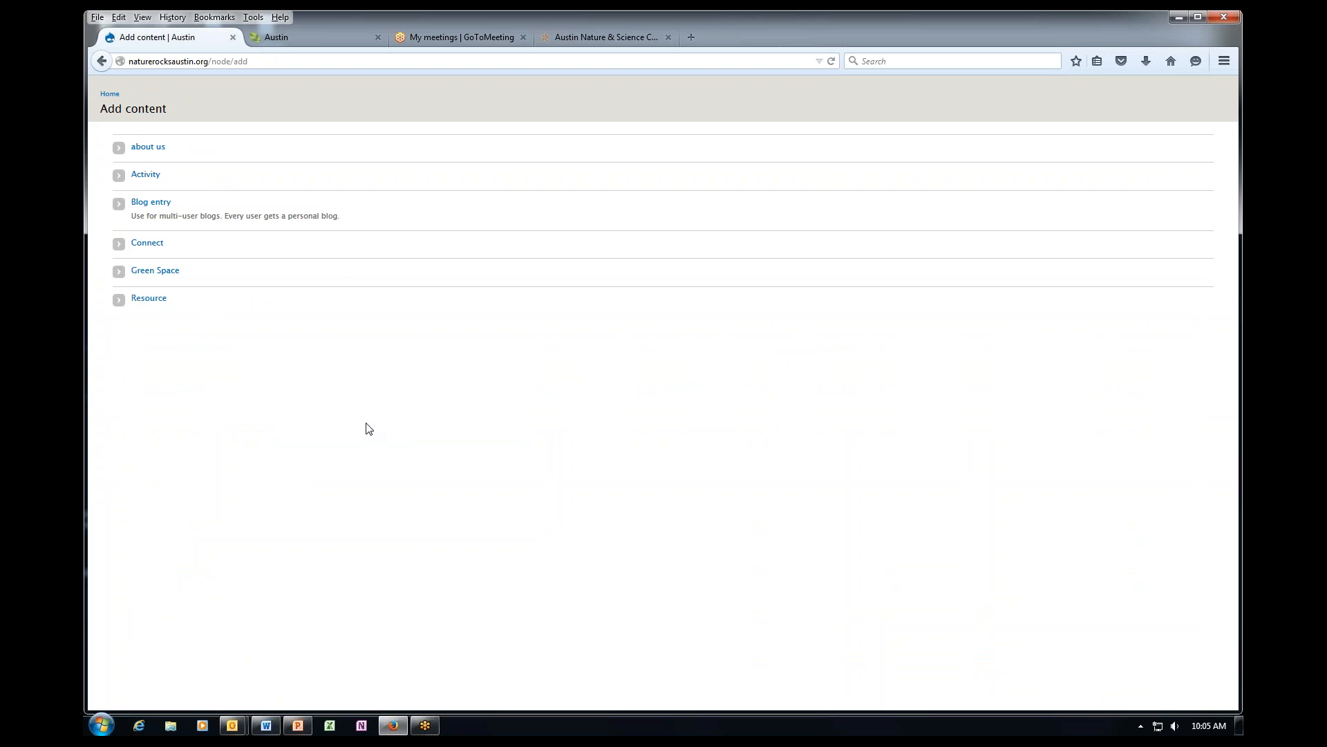
click(145, 174)
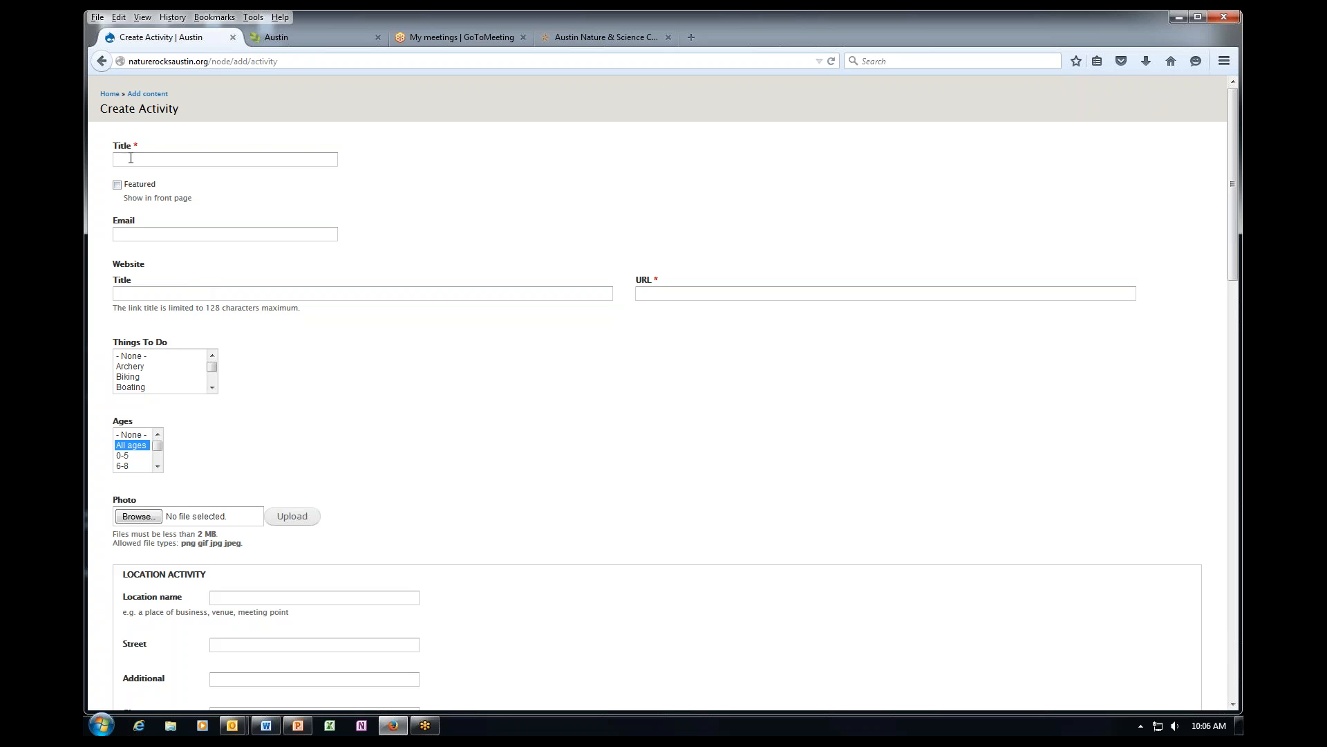
scroll(347, 510, down, 10)
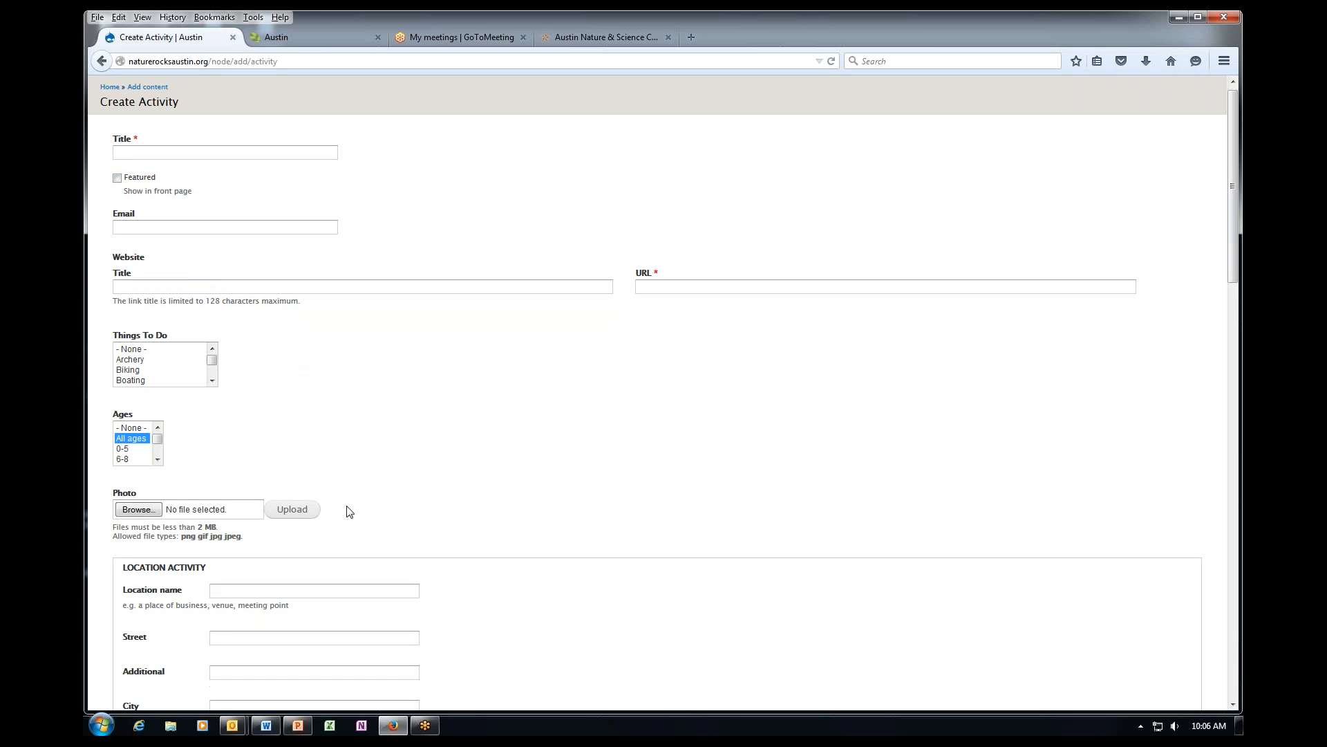
scroll(664, 393, down, 8)
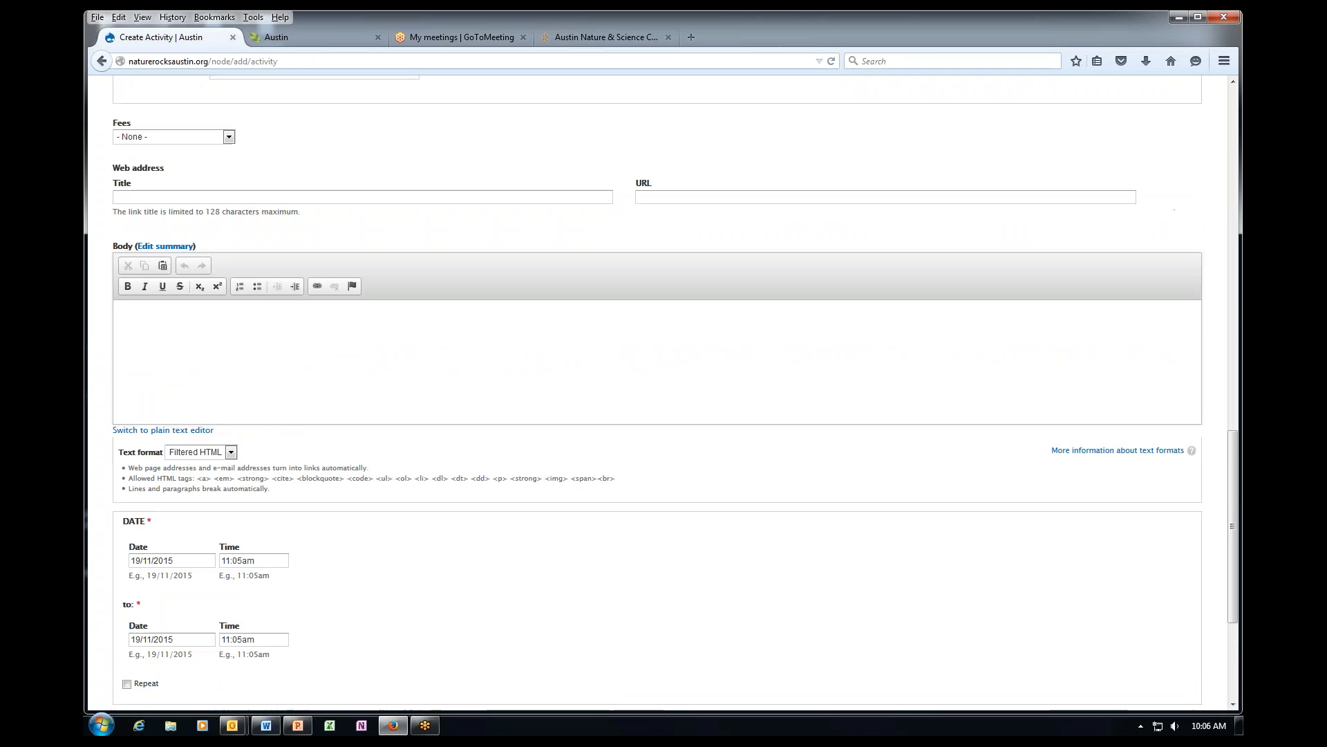
scroll(264, 240, up, 18)
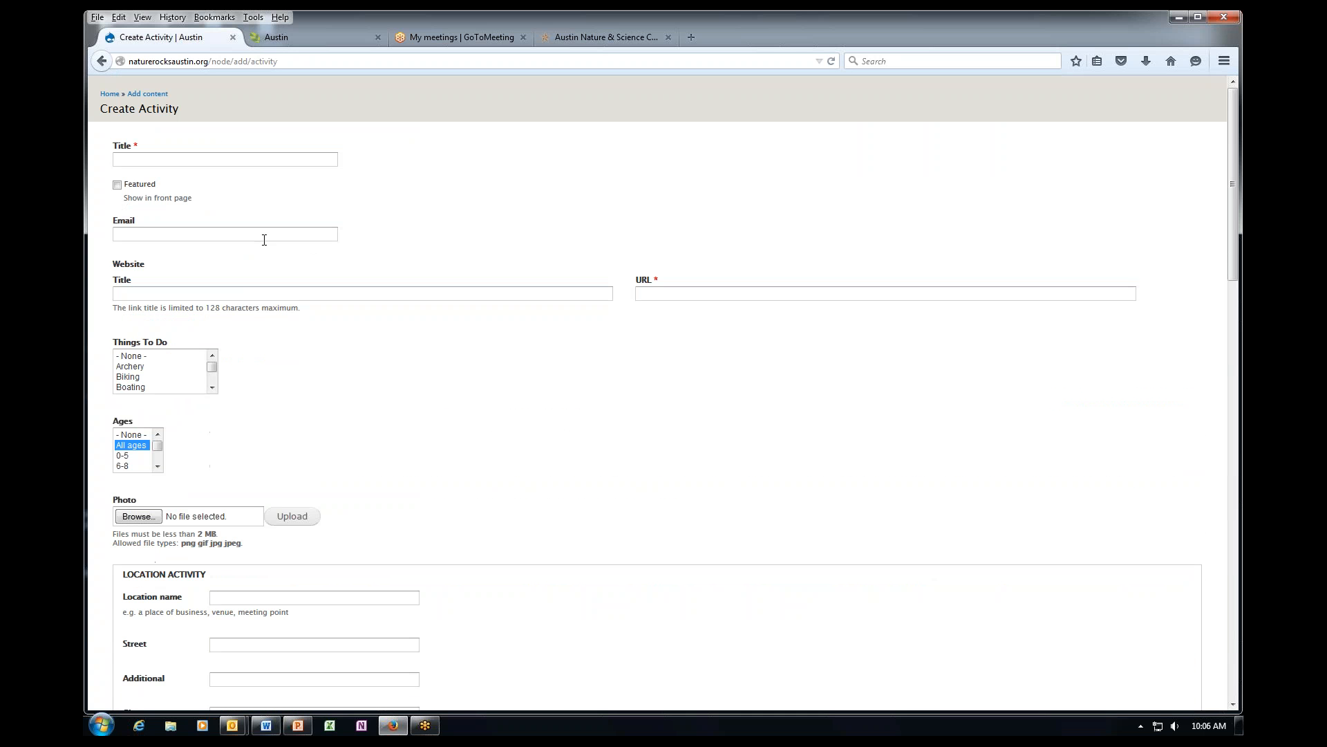
Title the new activity 'Art in Nature'.
click(179, 160)
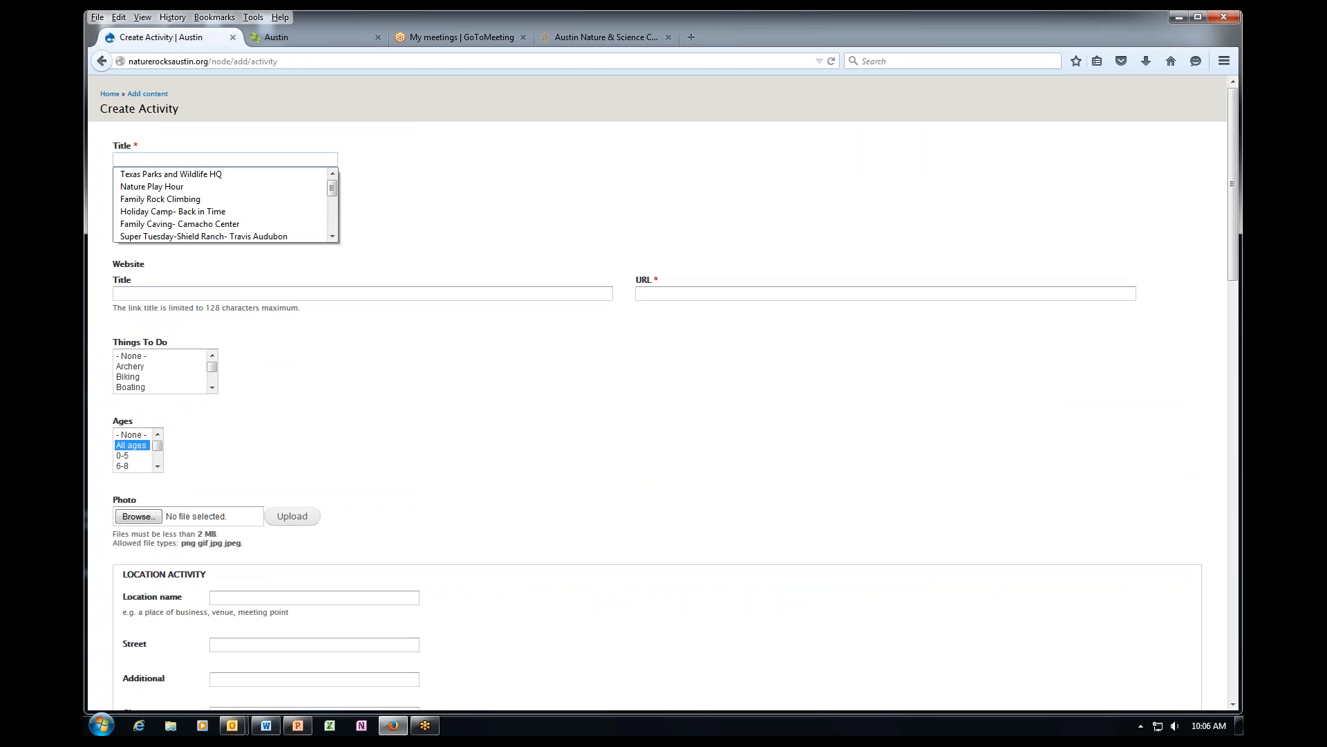
click(189, 137)
click(170, 159)
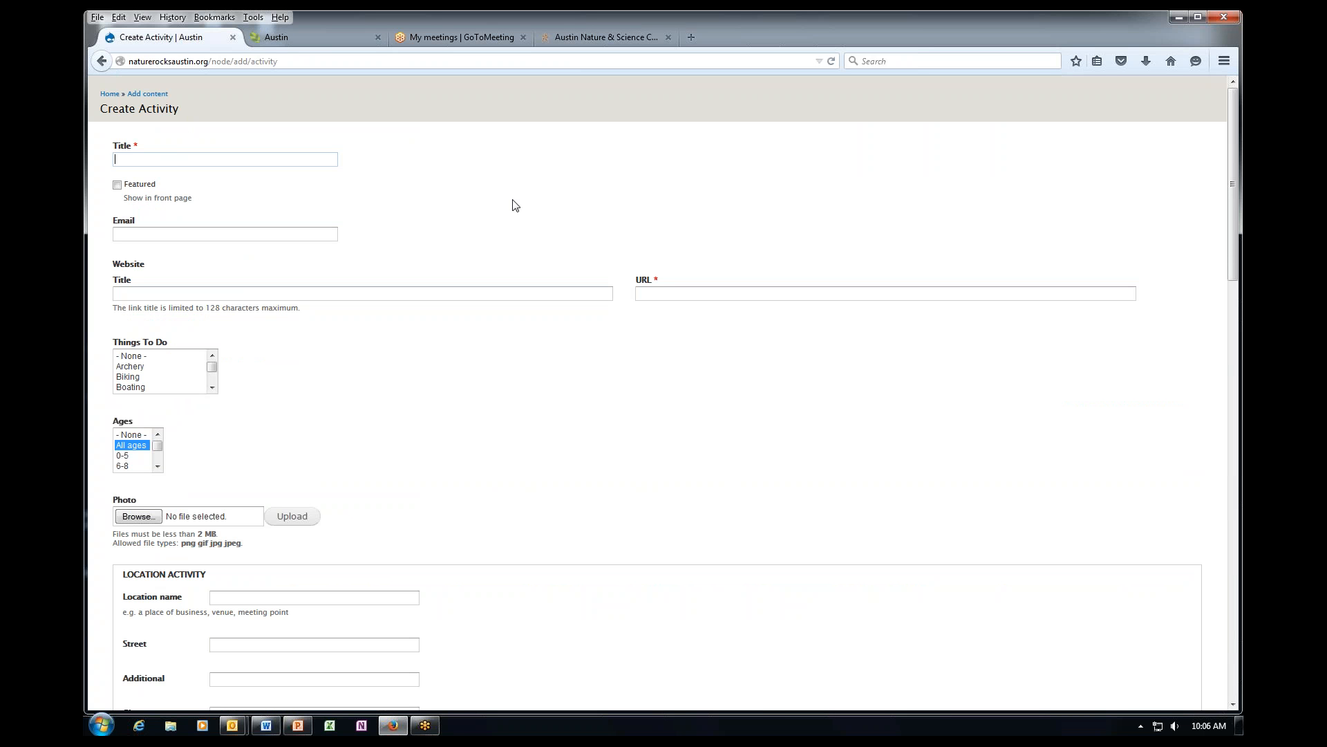
text(Art in Nature)
Select the Austin Nature & Science Center page's web address for the website link.
click(186, 235)
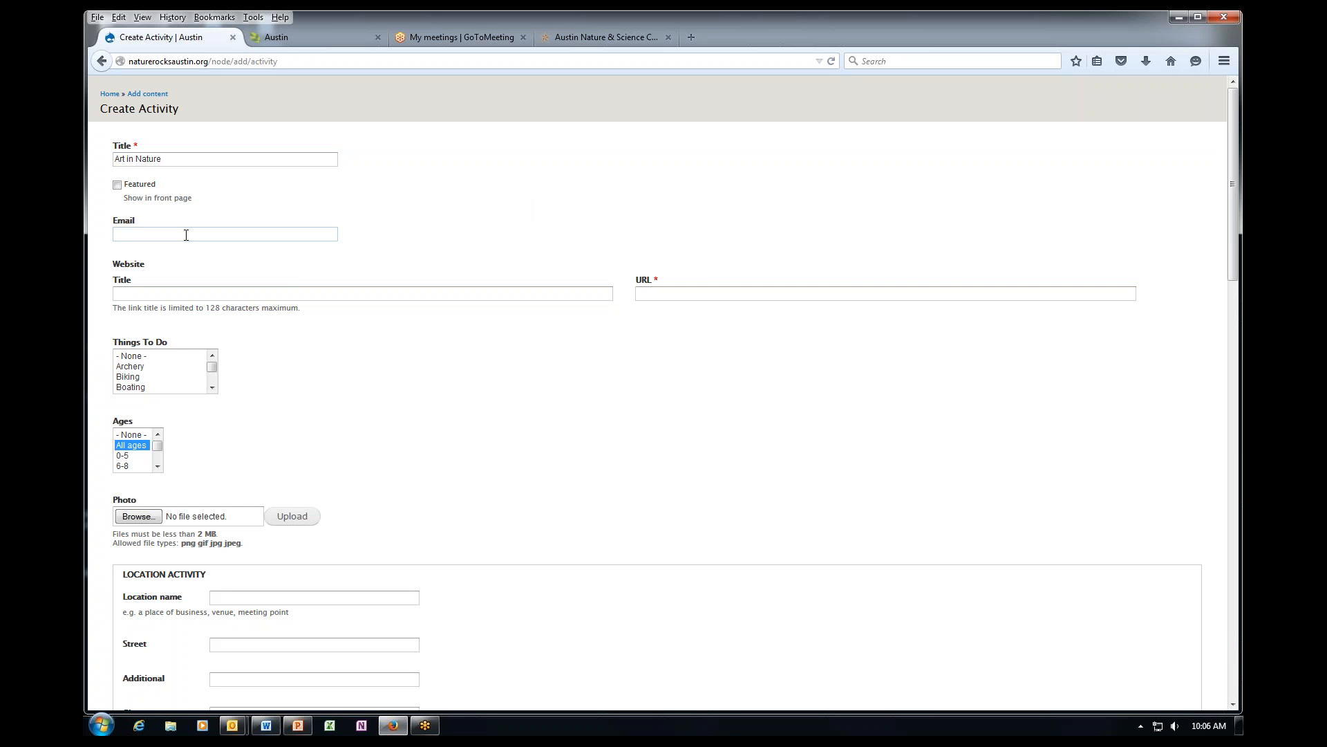
click(170, 294)
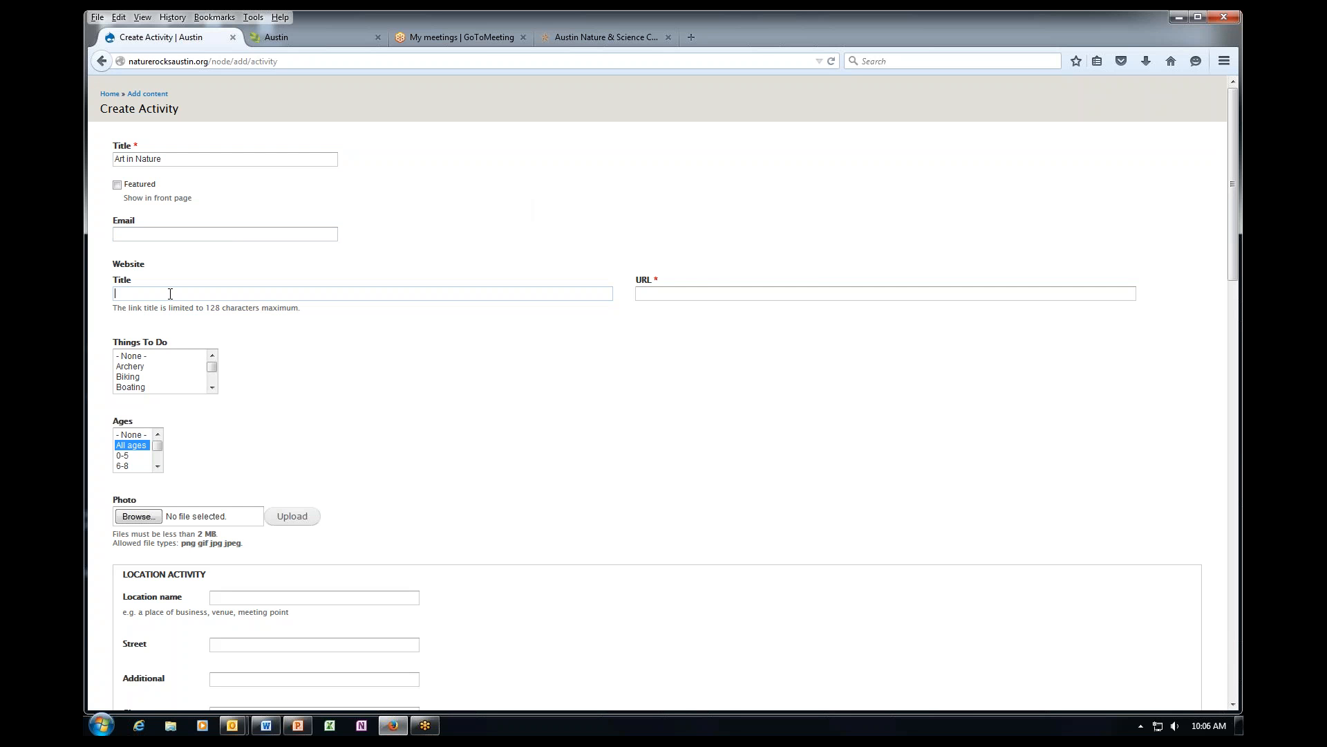
click(590, 41)
click(491, 63)
key(ctrl+c)
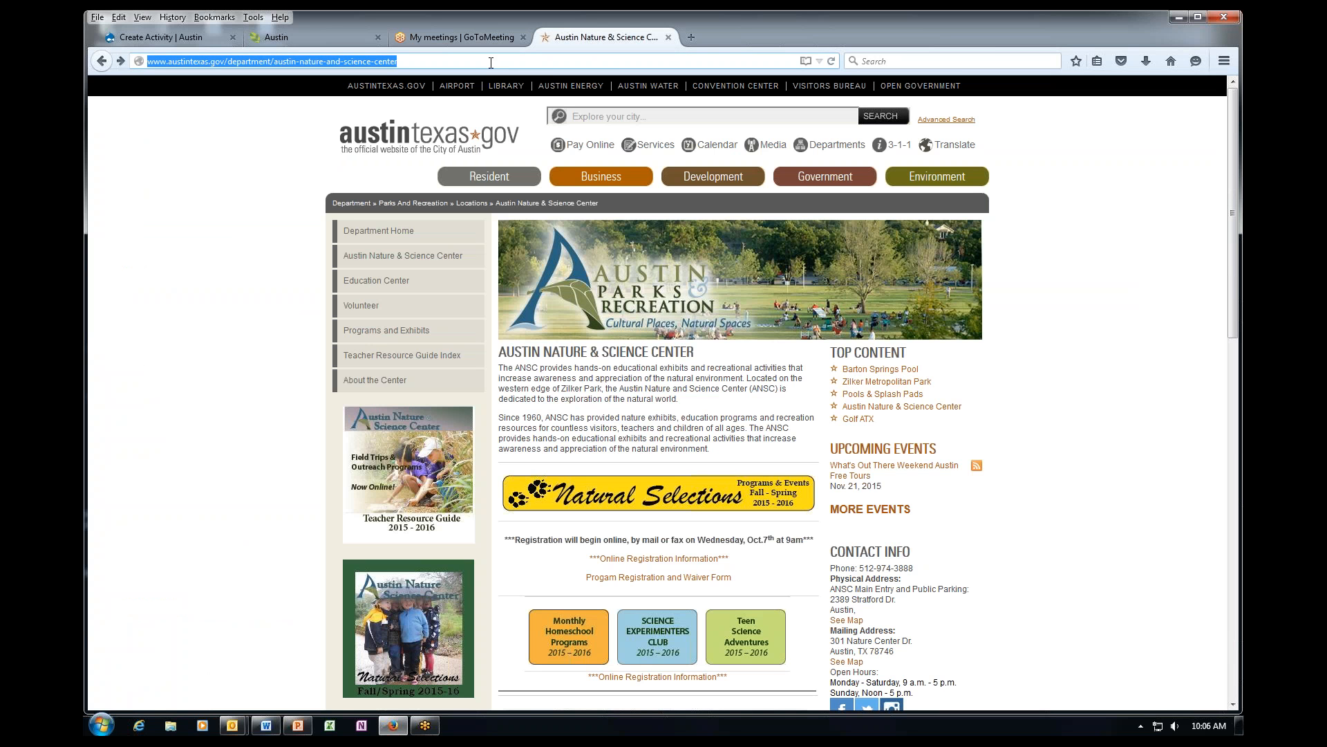
Paste the austintexas.gov URL and set the link title to 'Austin Nature & Science Center'.
click(218, 39)
click(681, 294)
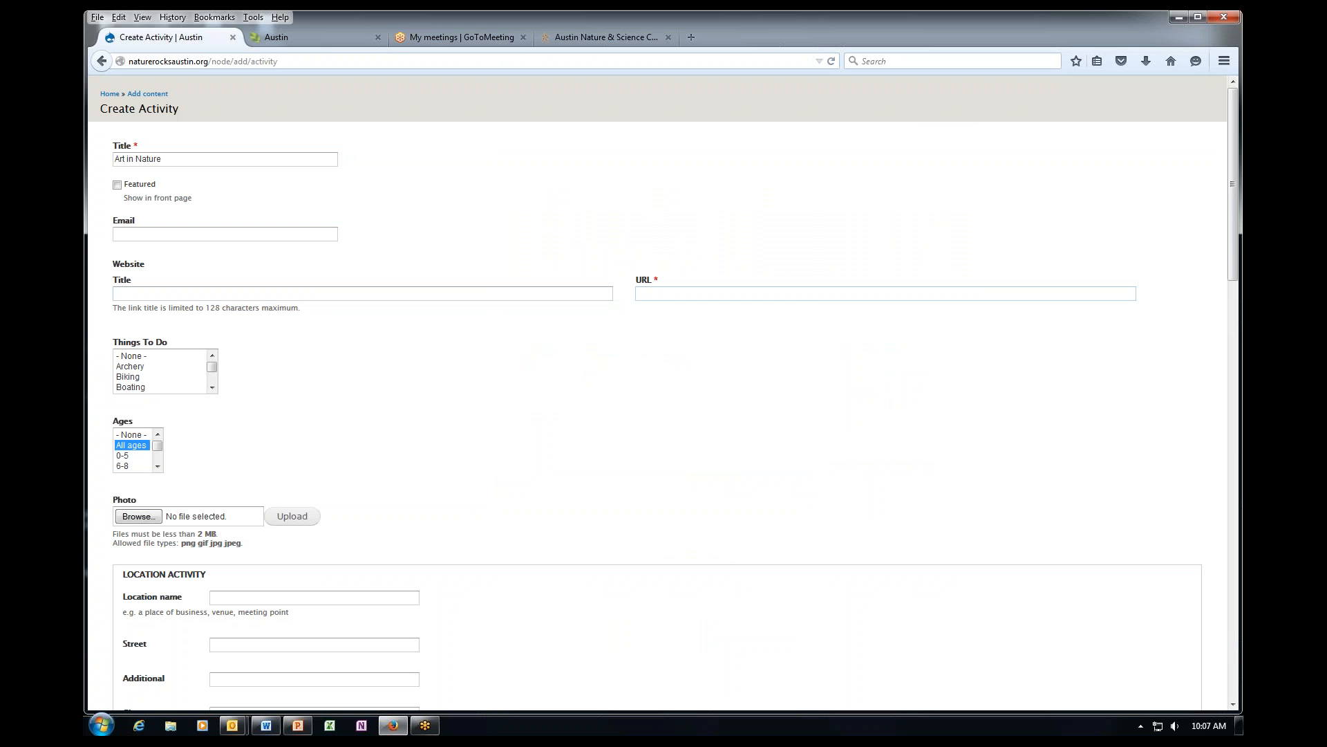
key(ctrl+v)
click(252, 295)
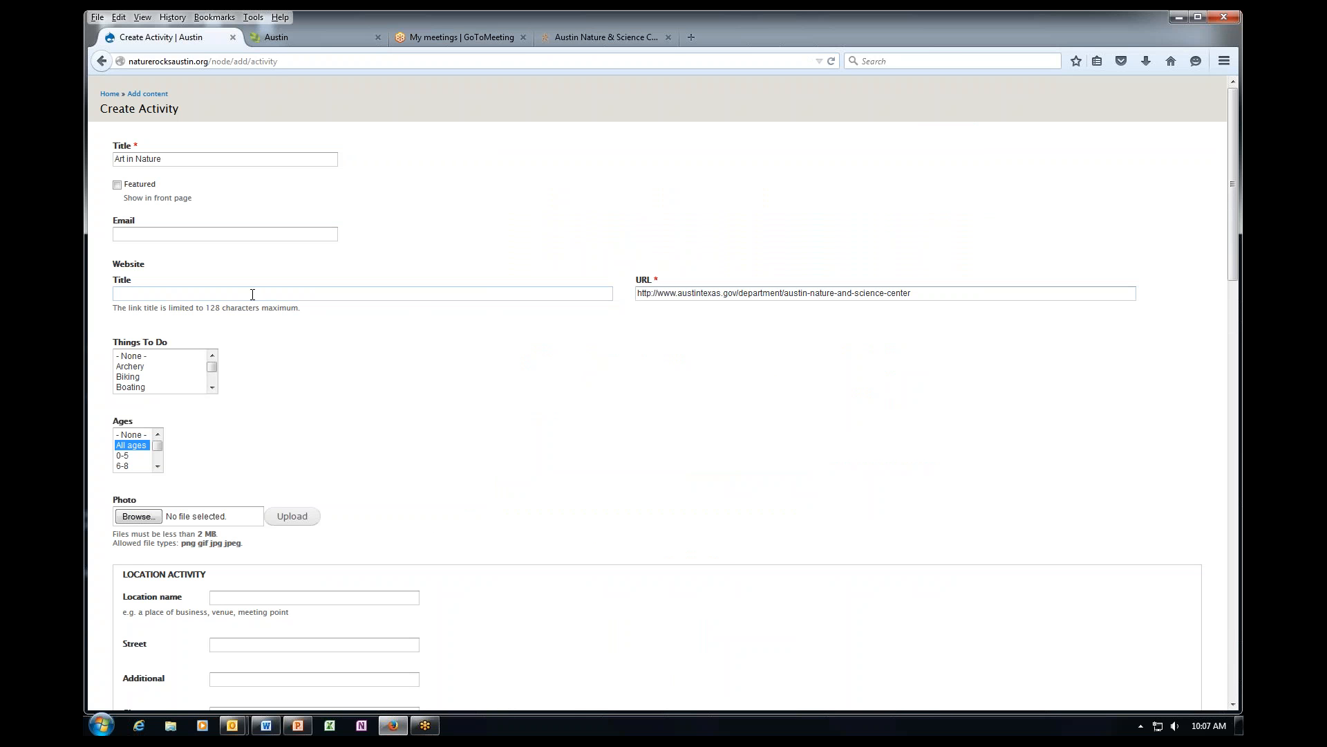
text(A)
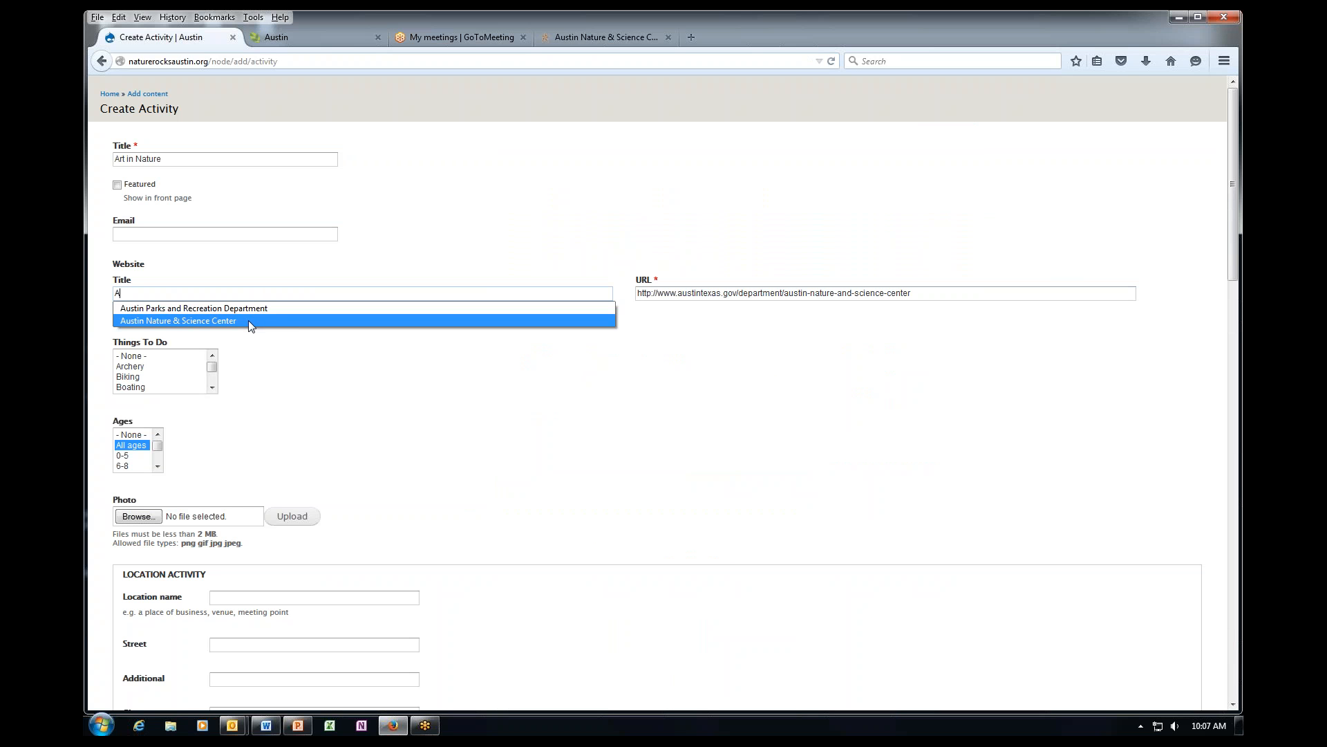
click(247, 321)
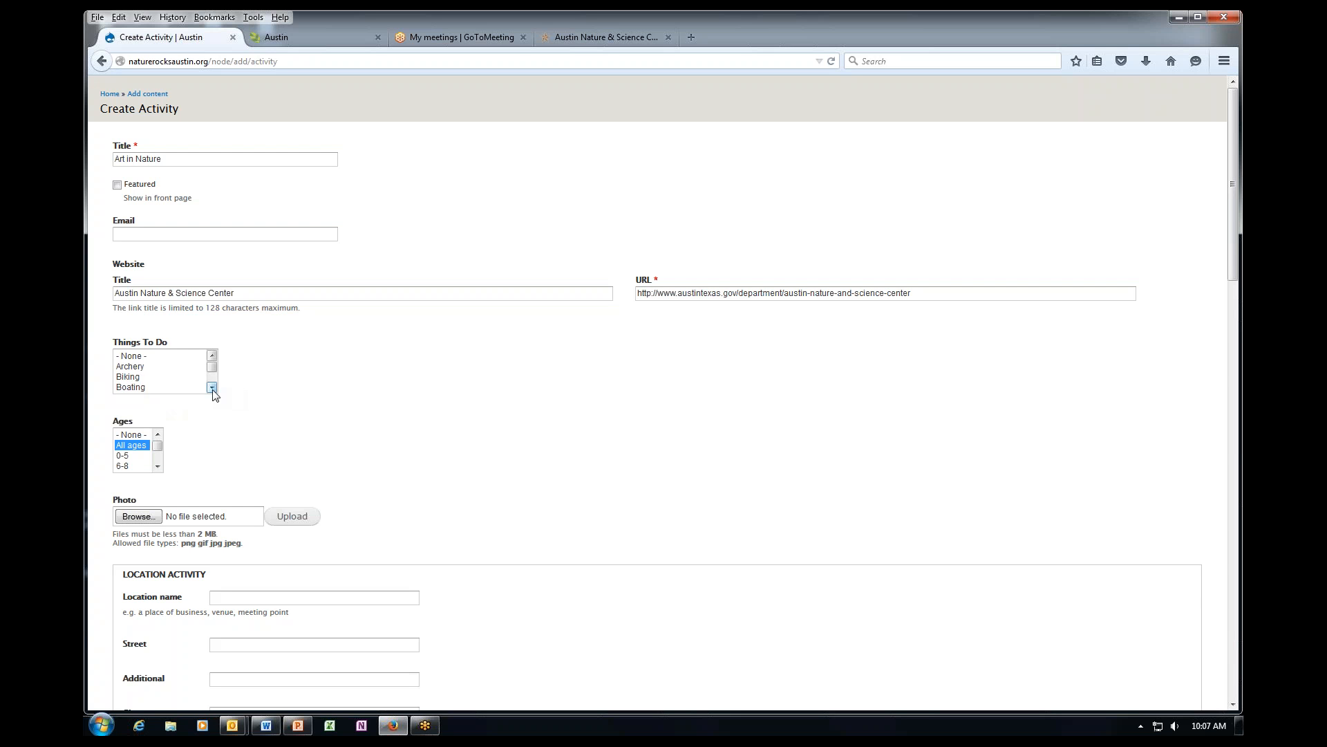
Set the activity's Things To Do to Hiking/ walking.
scroll(213, 391, down, 1)
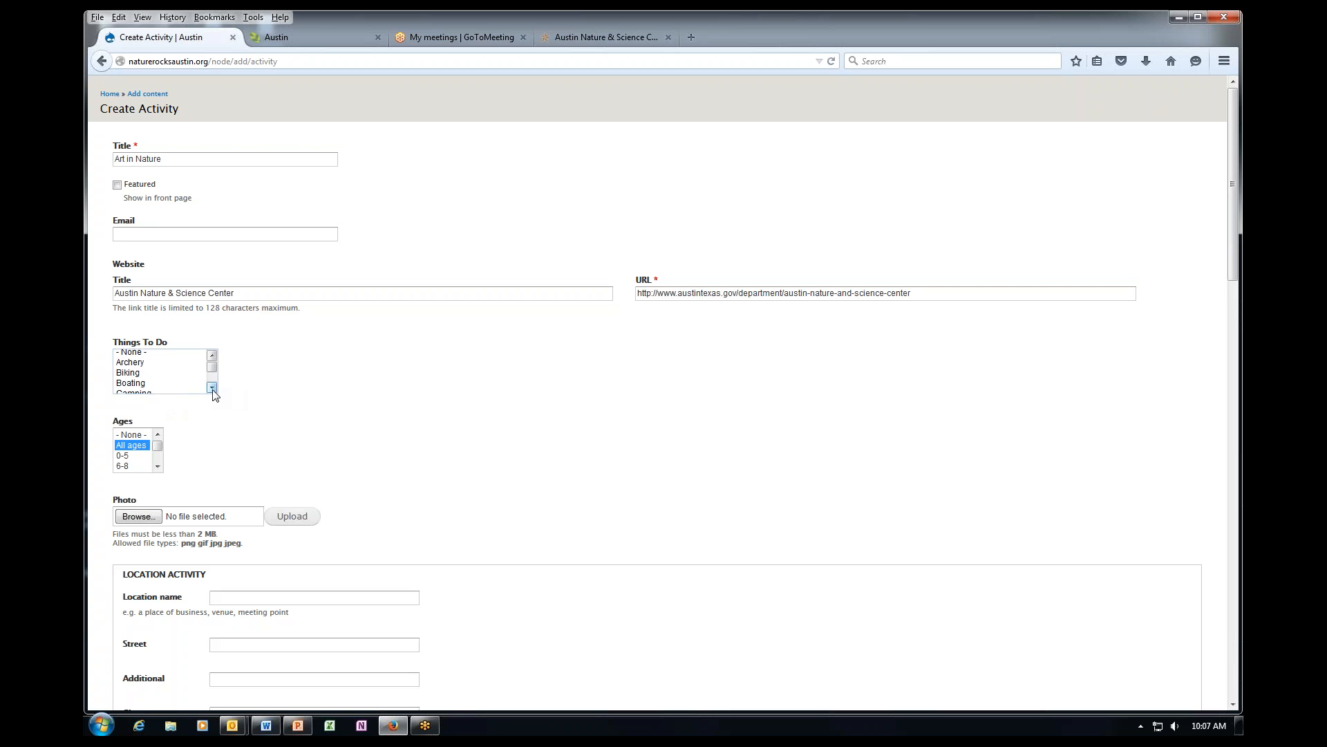
scroll(213, 391, down, 1)
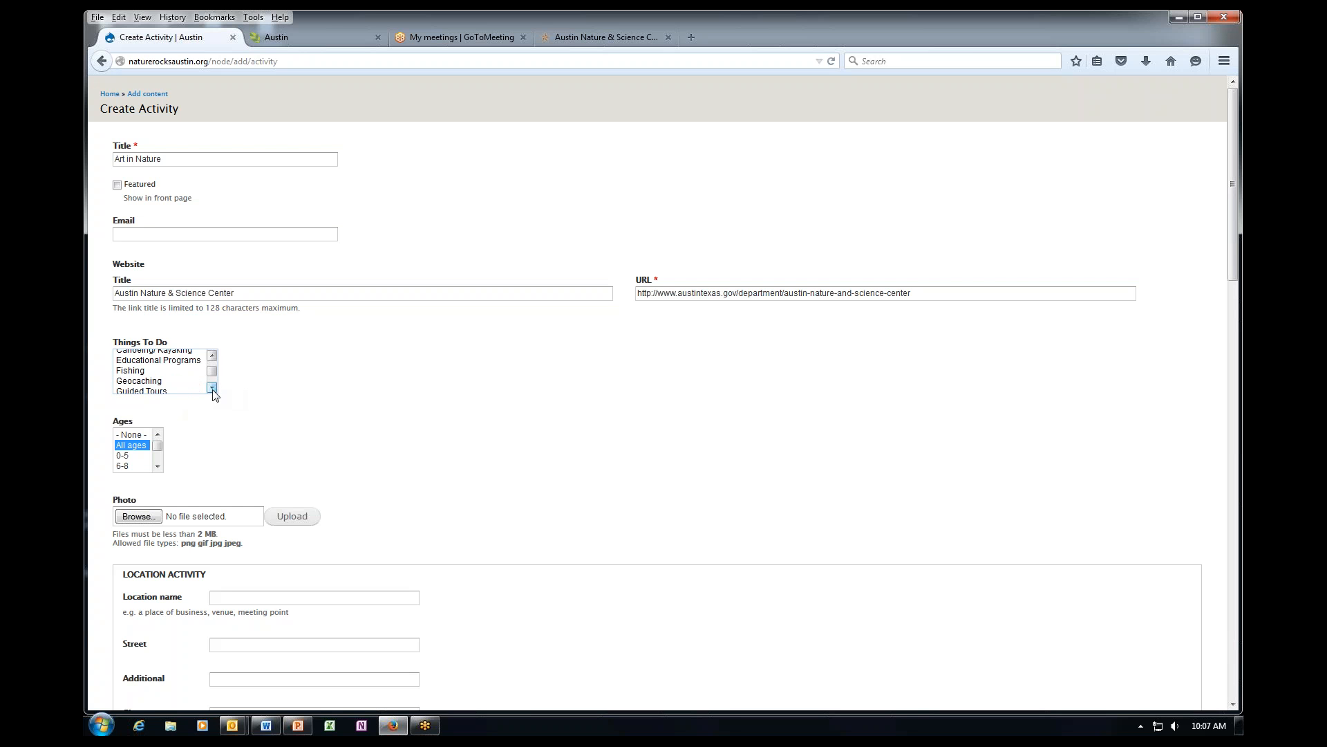
click(195, 361)
scroll(213, 391, down, 2)
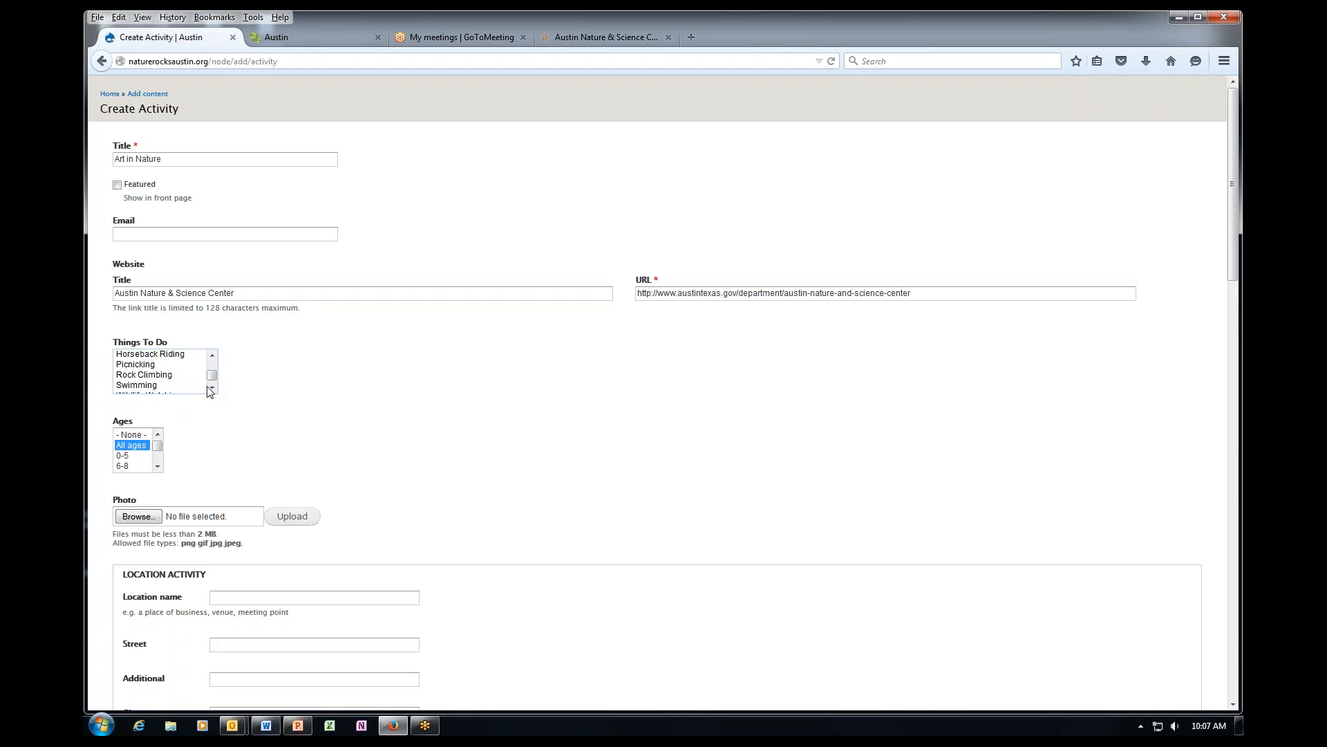
click(212, 388)
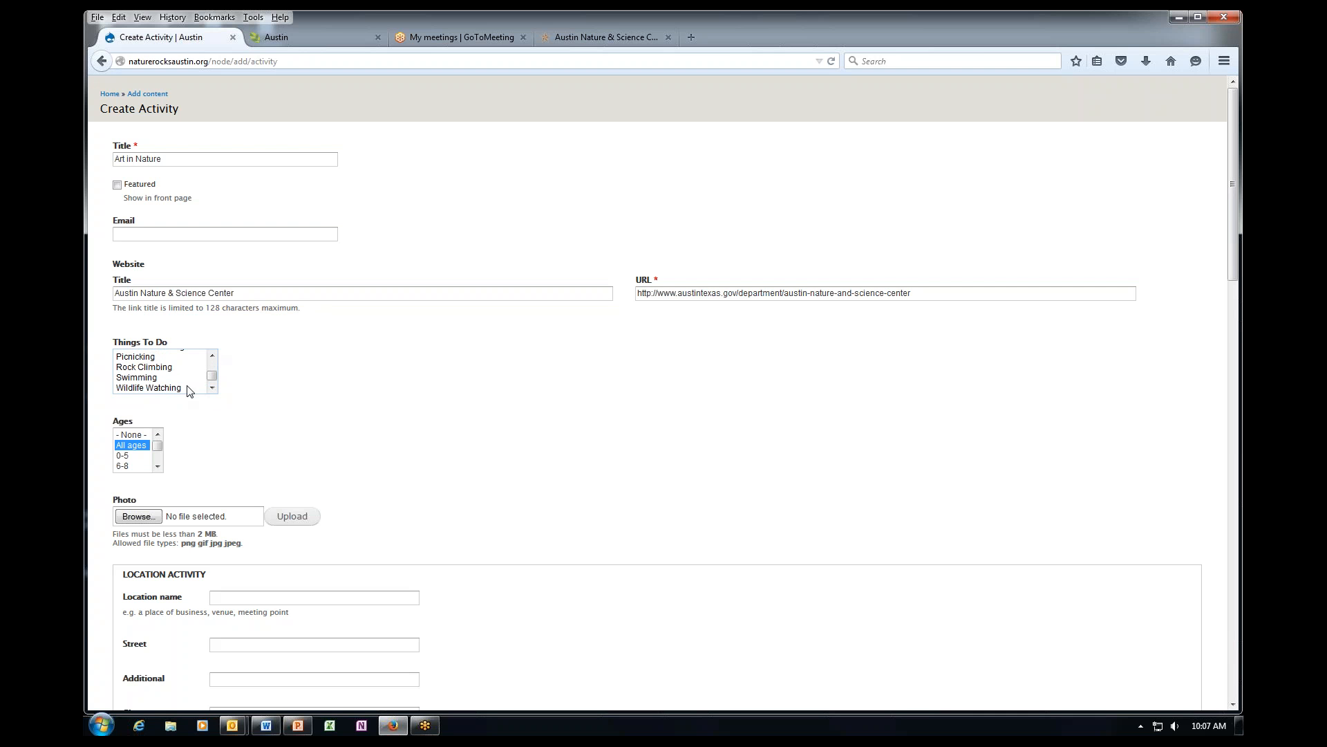
click(192, 388)
scroll(213, 356, up, 3)
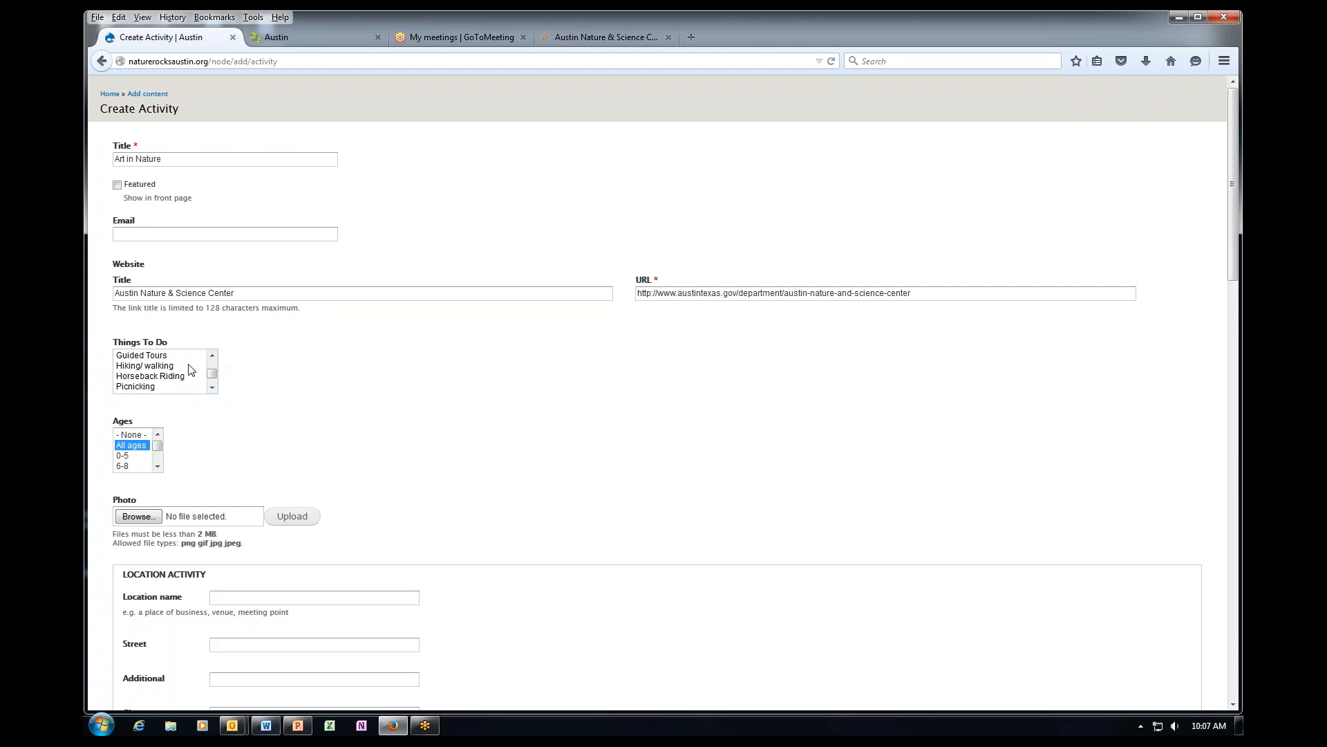
click(159, 365)
Select ages 0-5 and 6-8 for the activity.
click(132, 456)
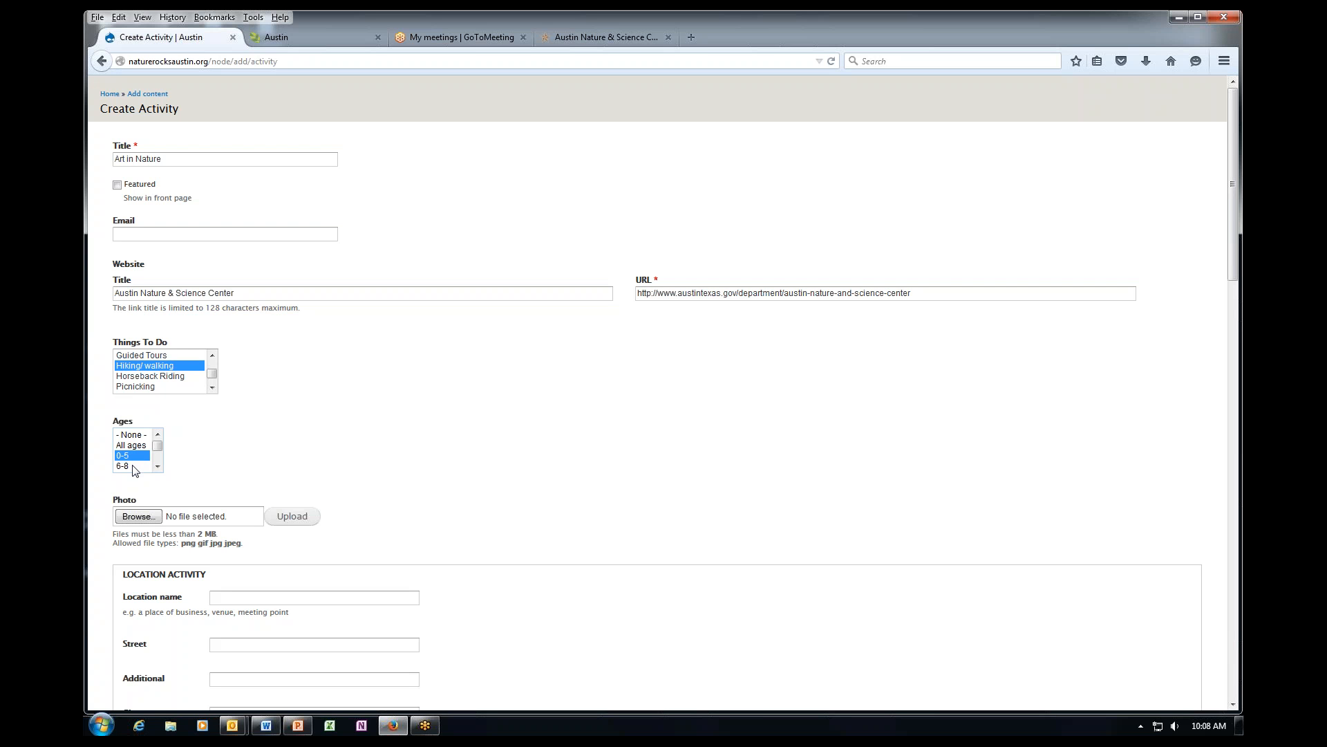
ctrl+click(135, 466)
scroll(153, 460, down, 1)
scroll(213, 470, down, 2)
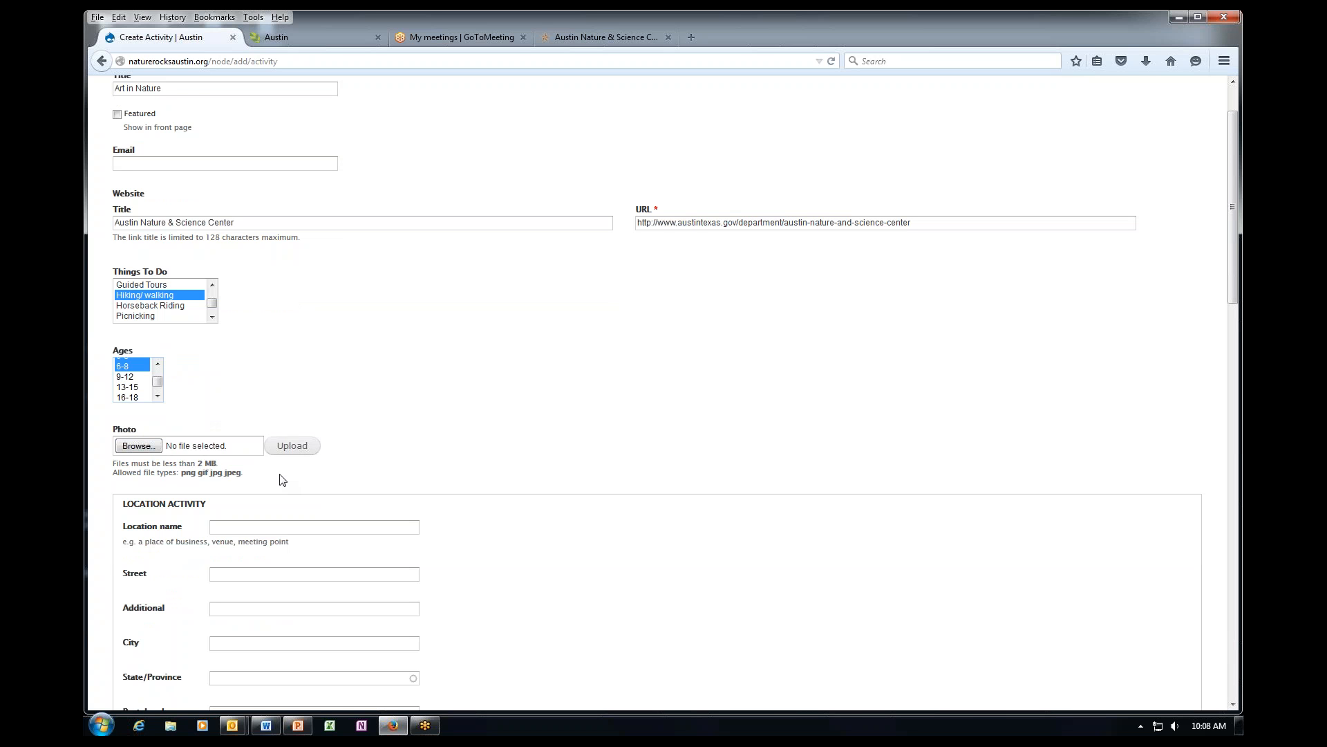
Open the save dialog for the creek photo on the Austin Nature & Science Center page.
click(600, 38)
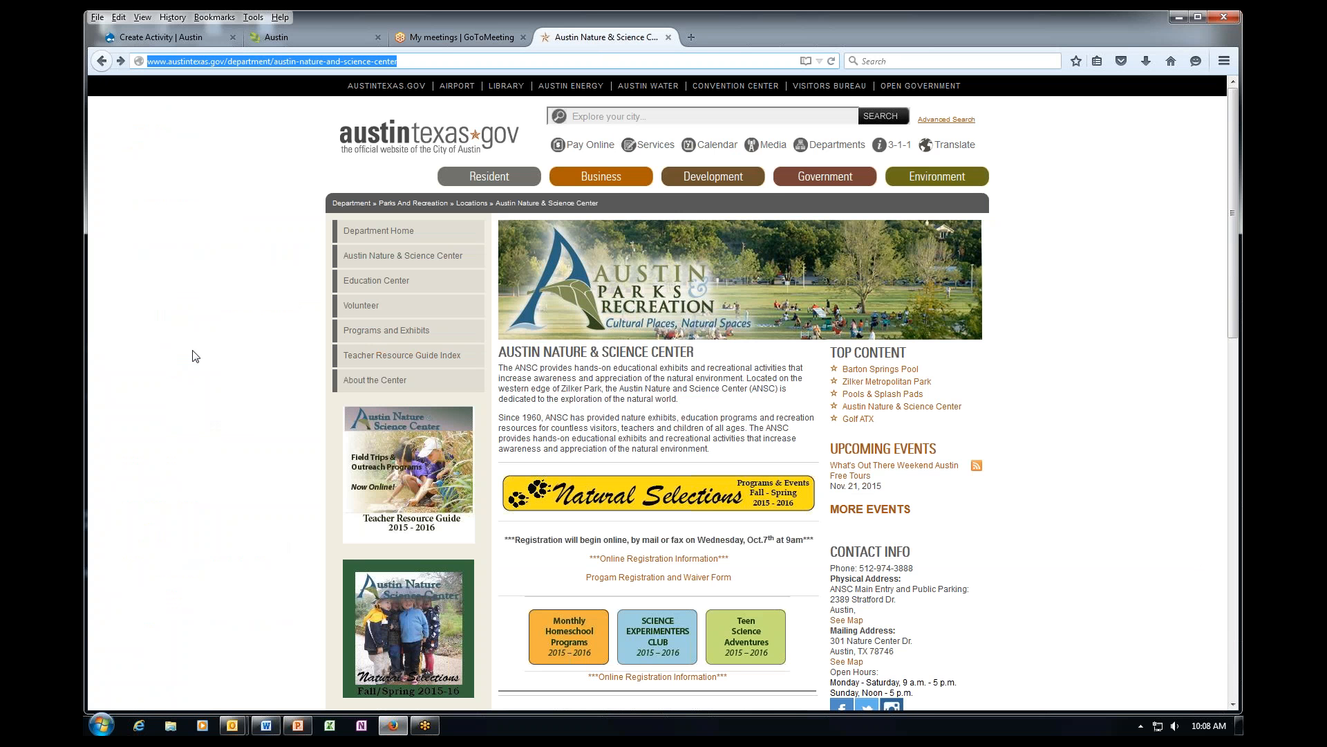
scroll(185, 357, down, 5)
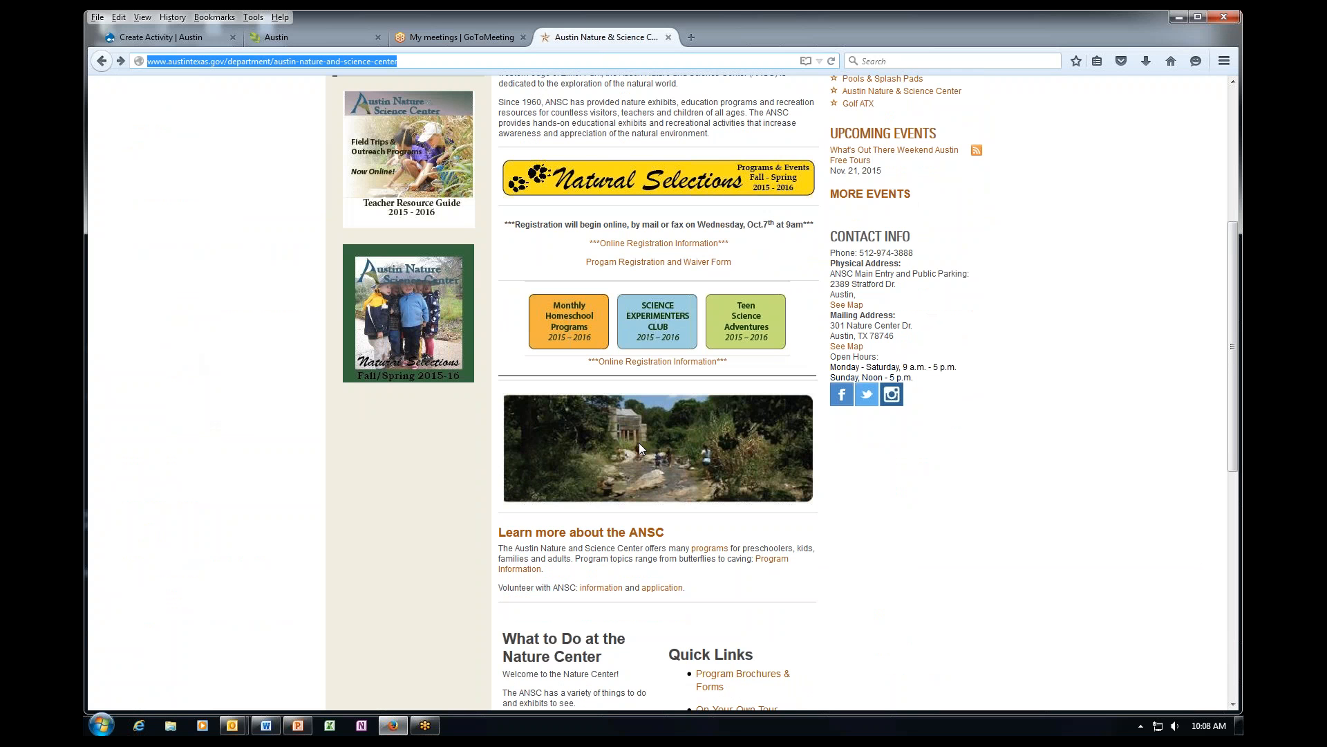
right_click(639, 446)
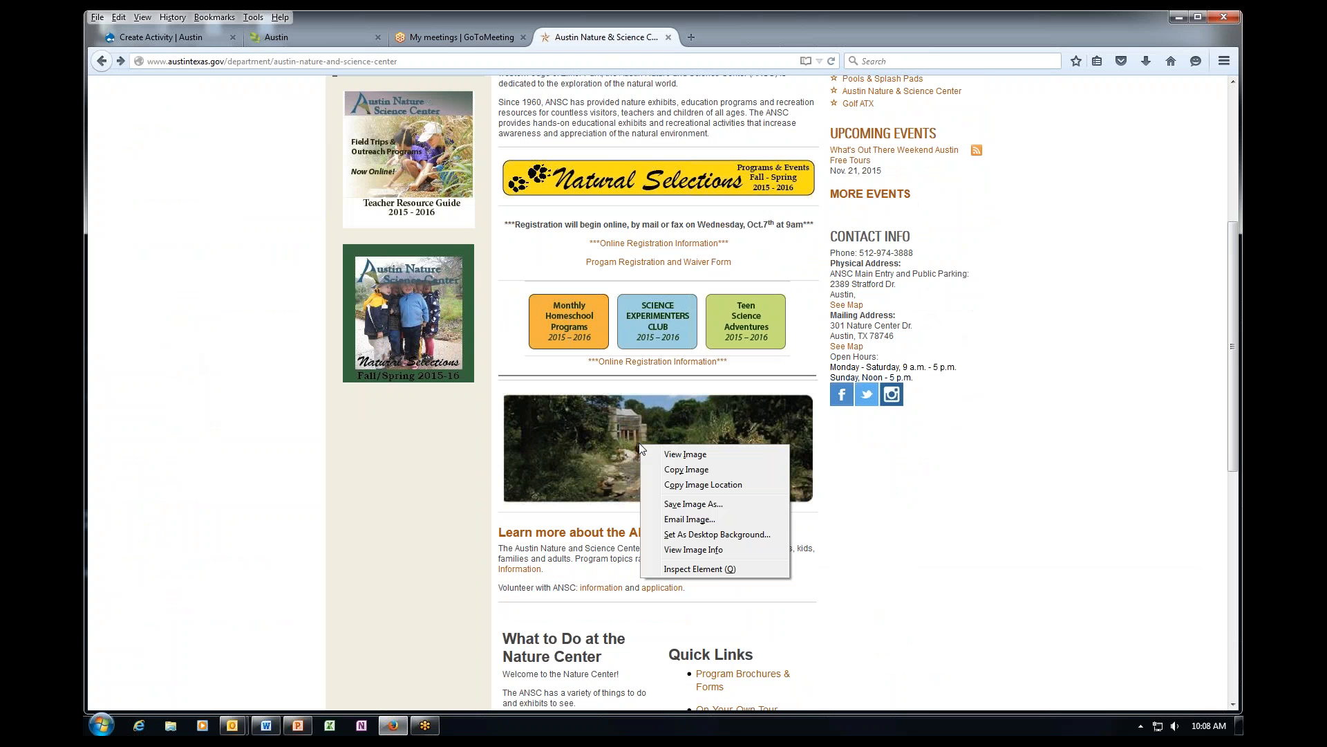
click(280, 457)
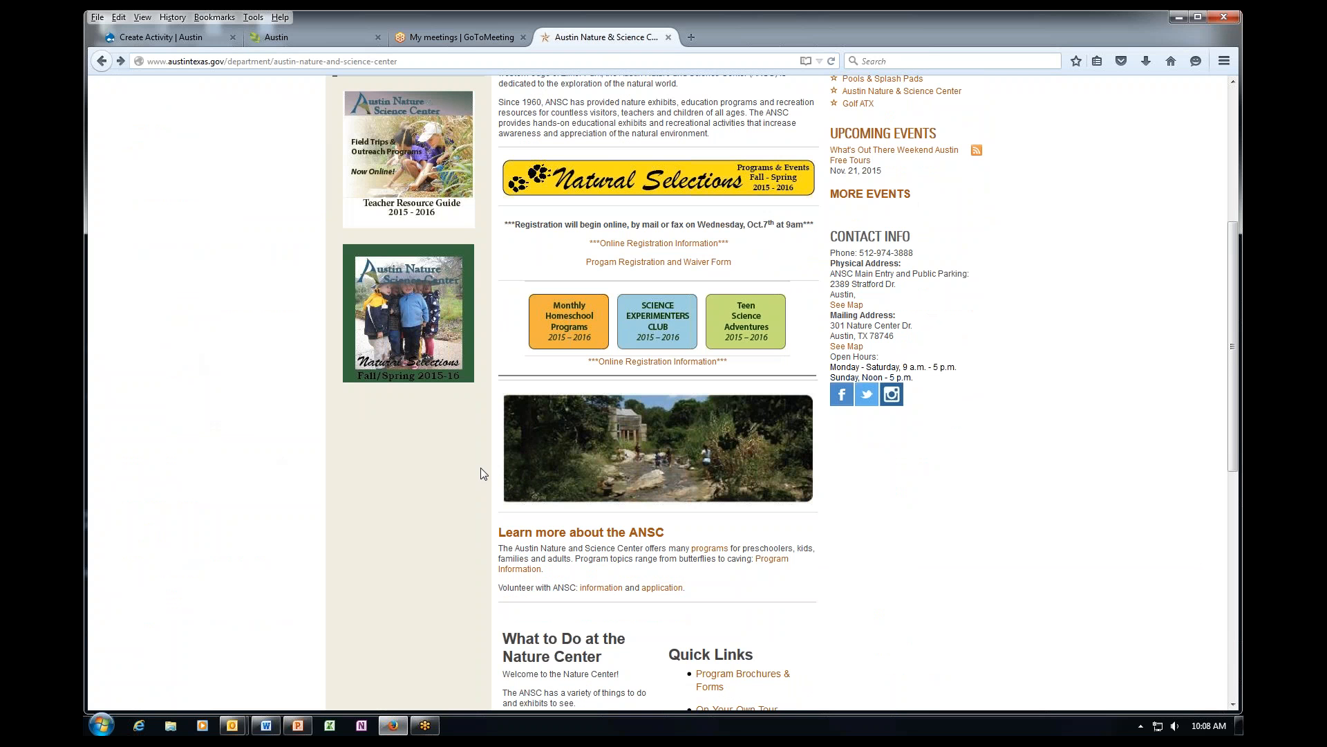
right_click(664, 446)
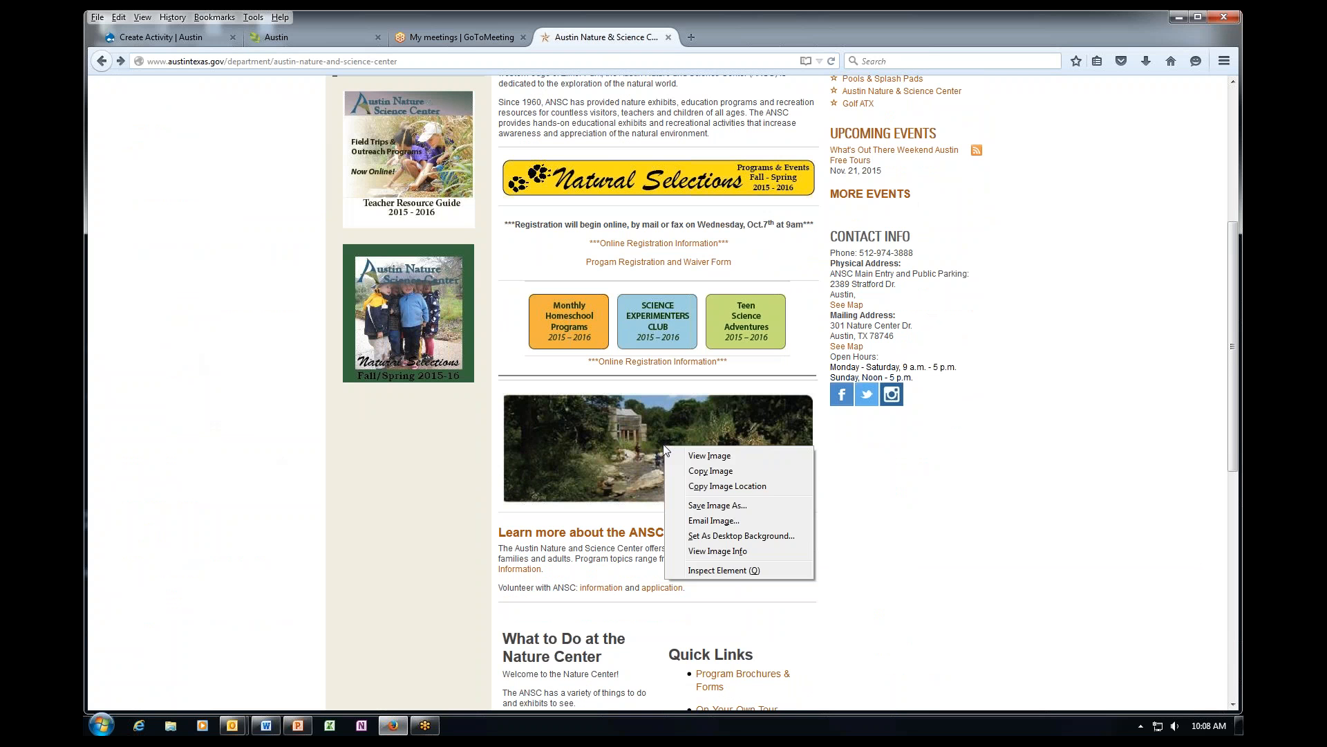
click(706, 507)
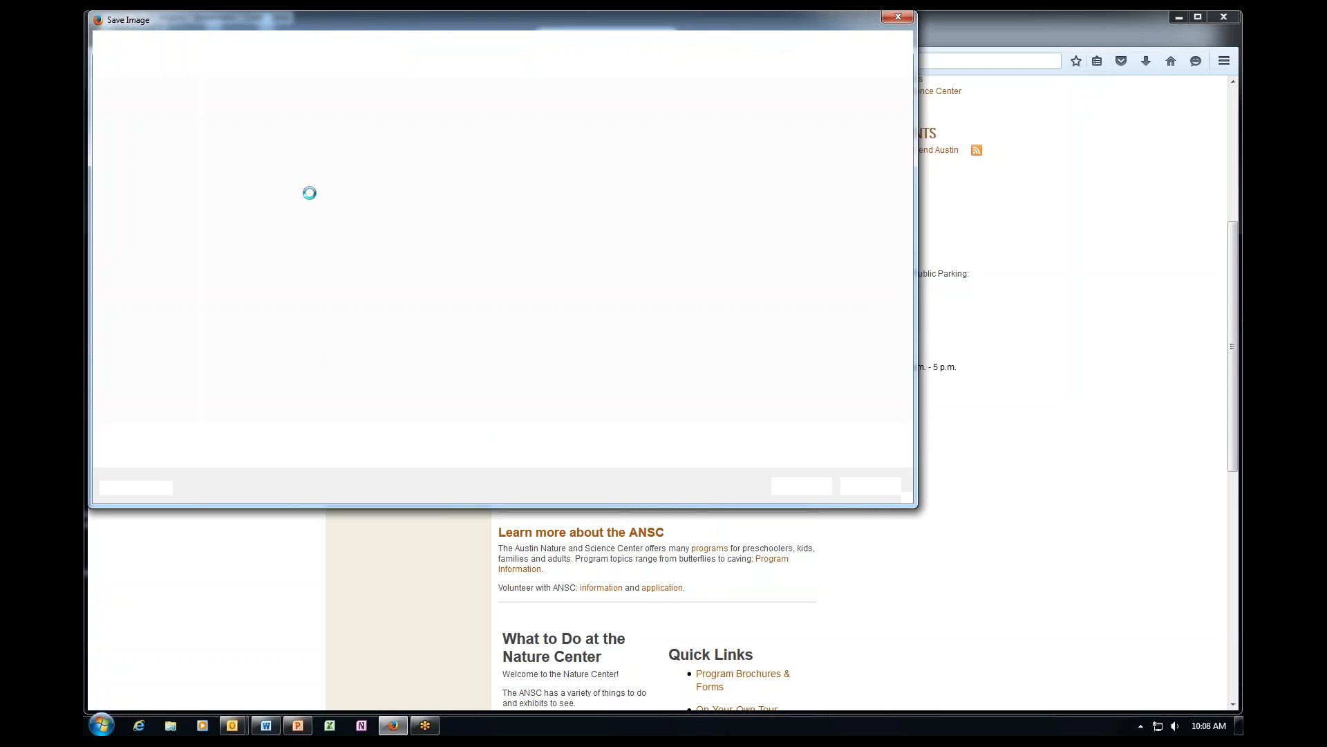
Save the photo to Downloads under the name 'Austin Nature Center'.
click(148, 122)
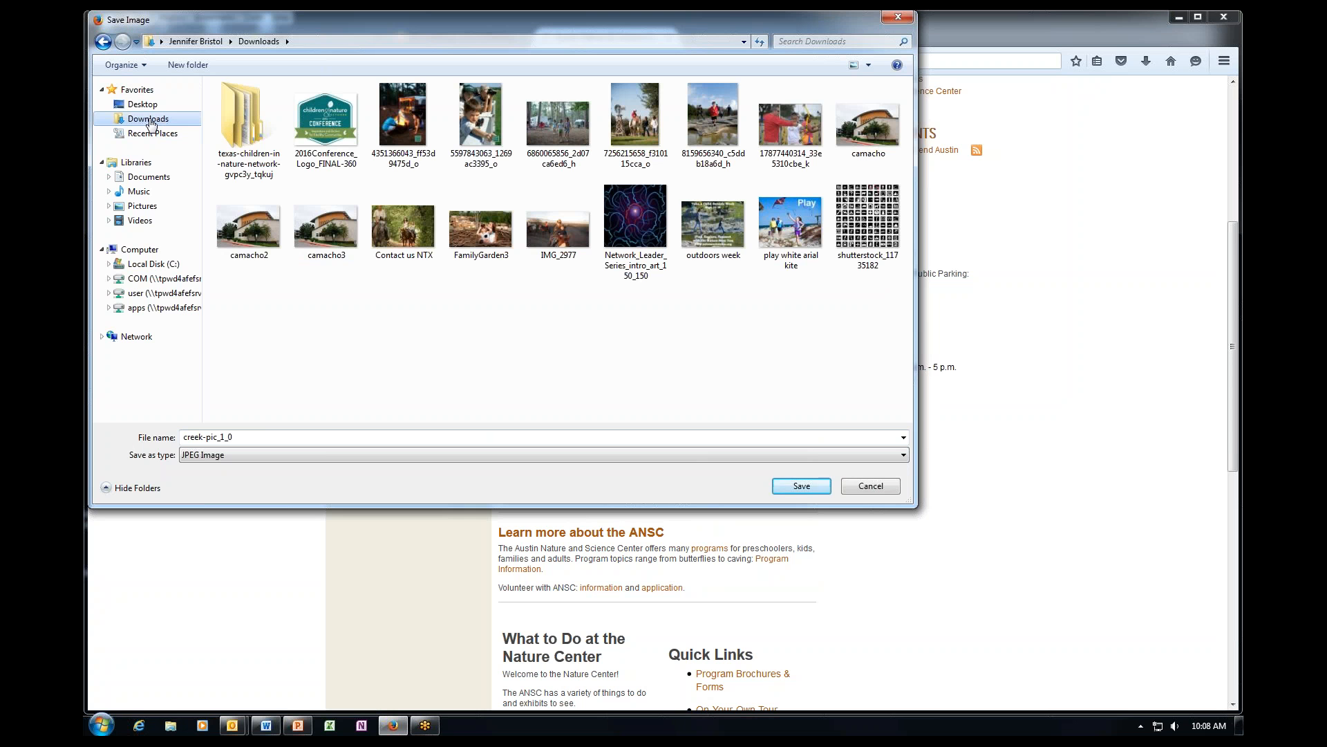
click(275, 437)
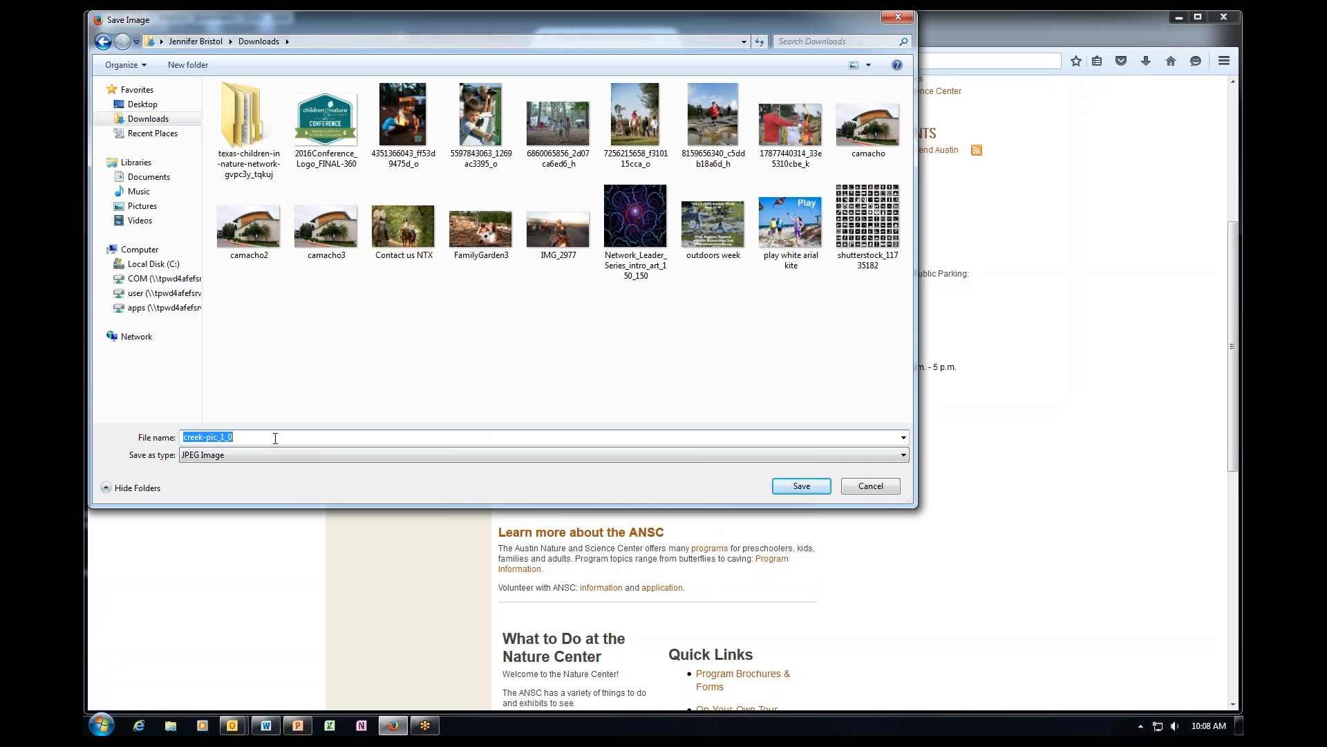
text(Austin)
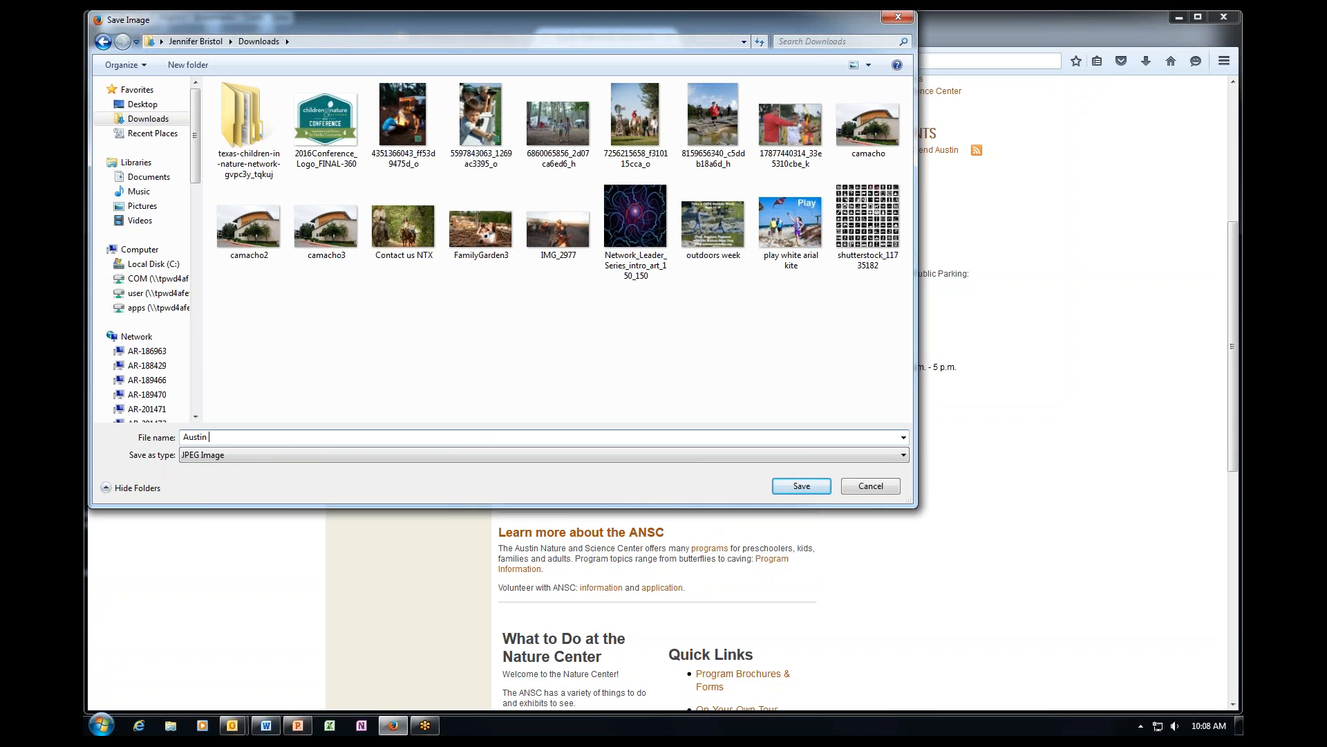
text( Nature Center)
click(783, 487)
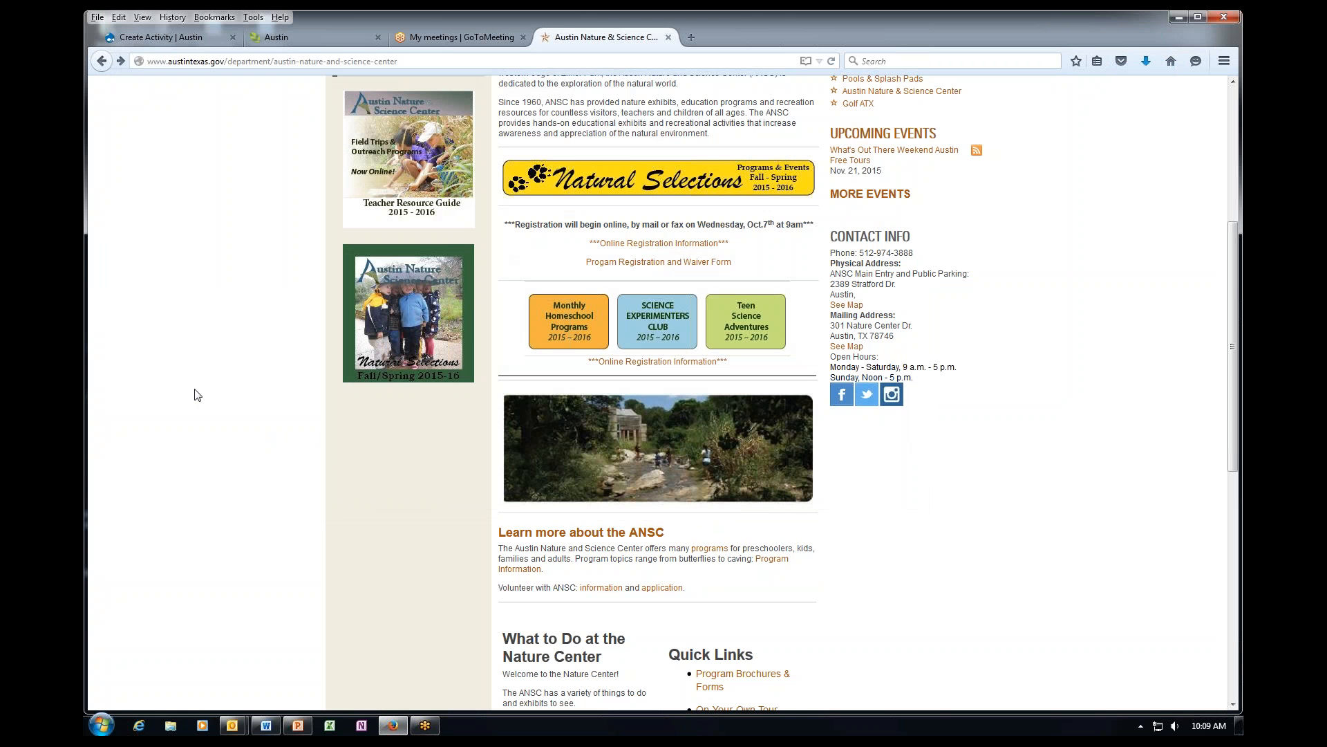
Attach Austin Nature Center.jpg from Downloads as the activity's Photo.
click(154, 38)
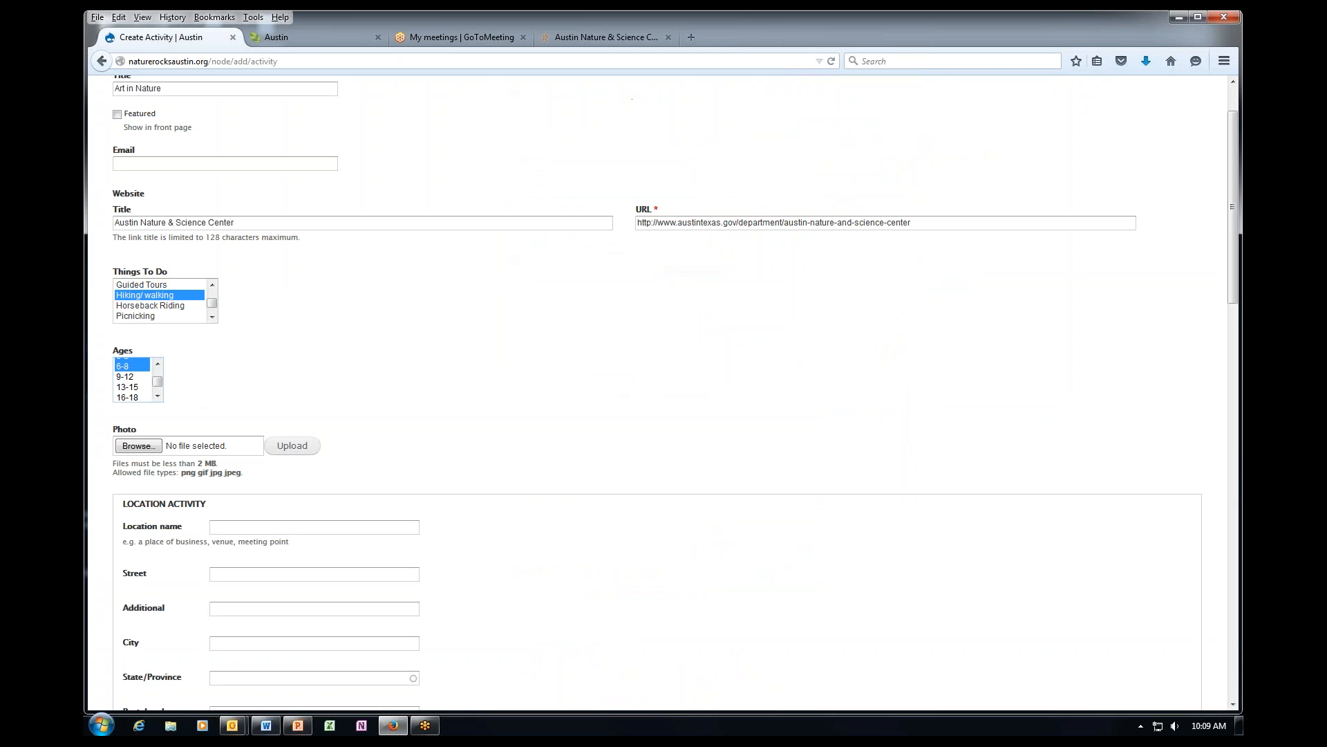
click(140, 446)
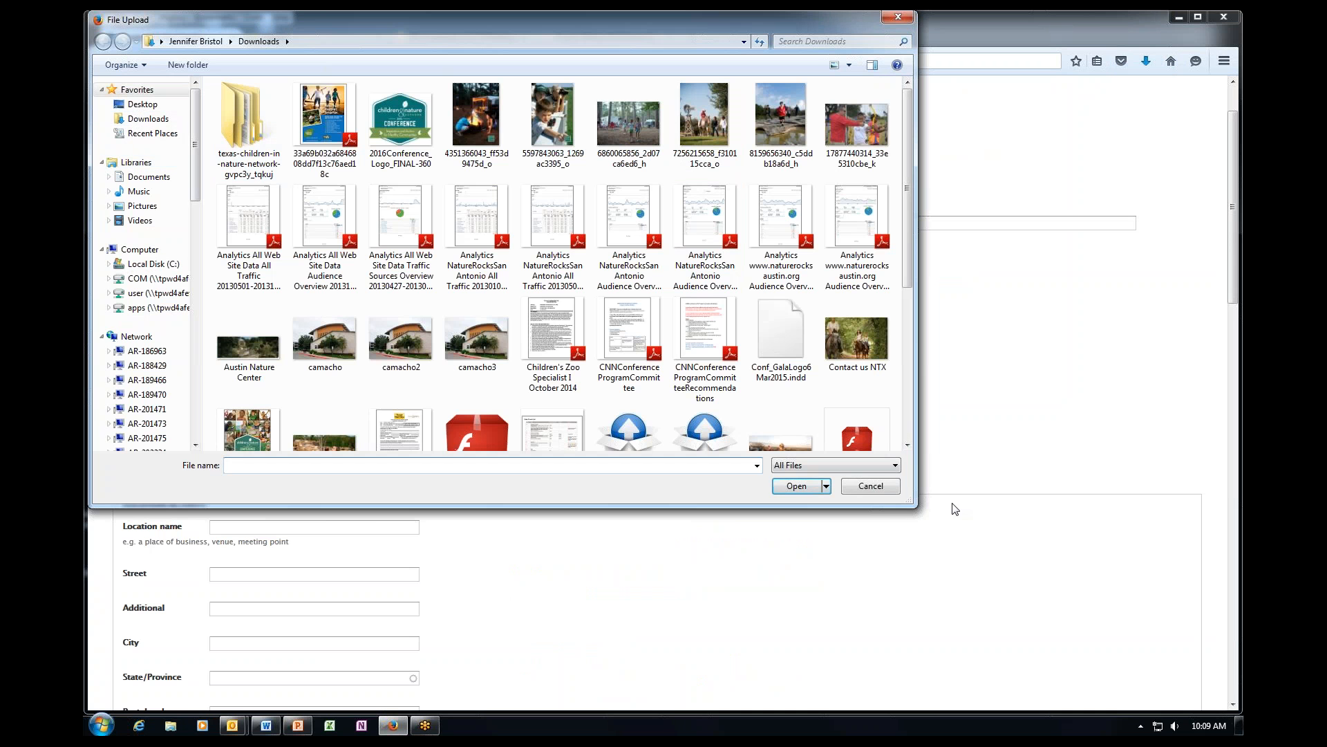
click(148, 119)
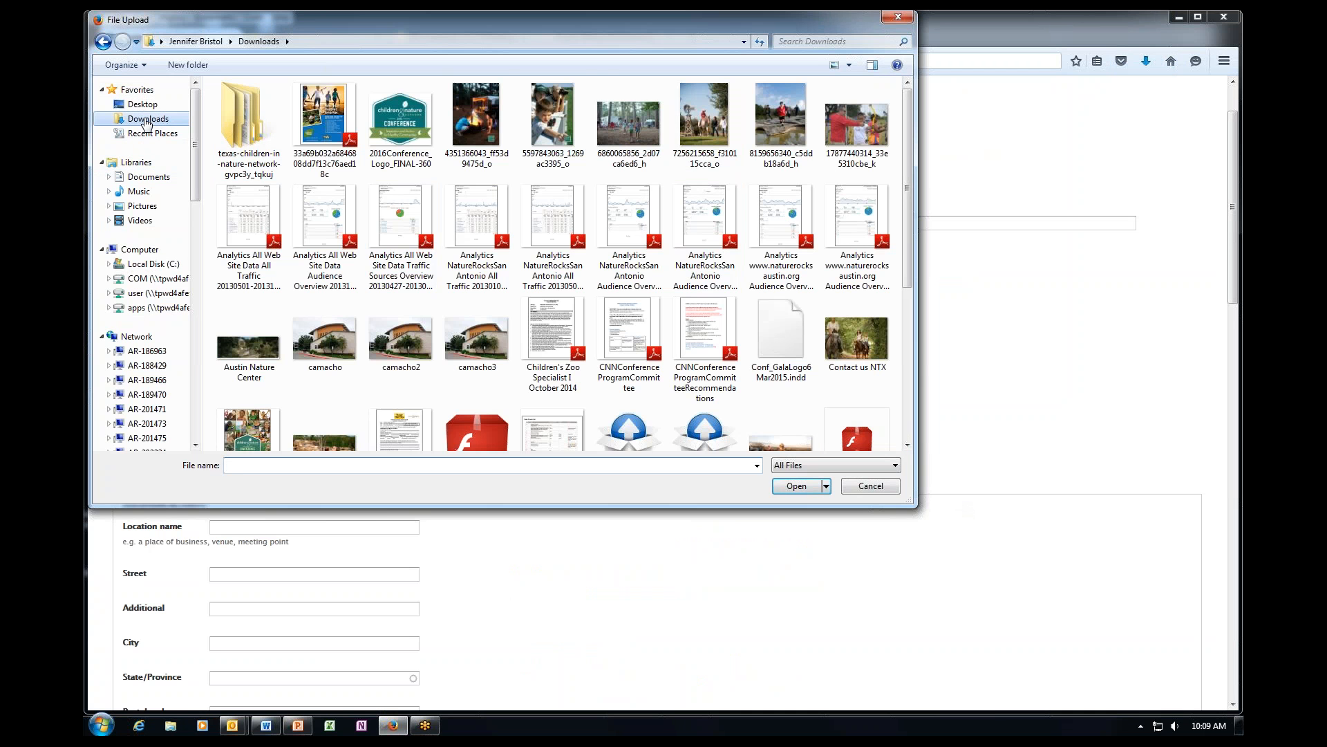
click(908, 445)
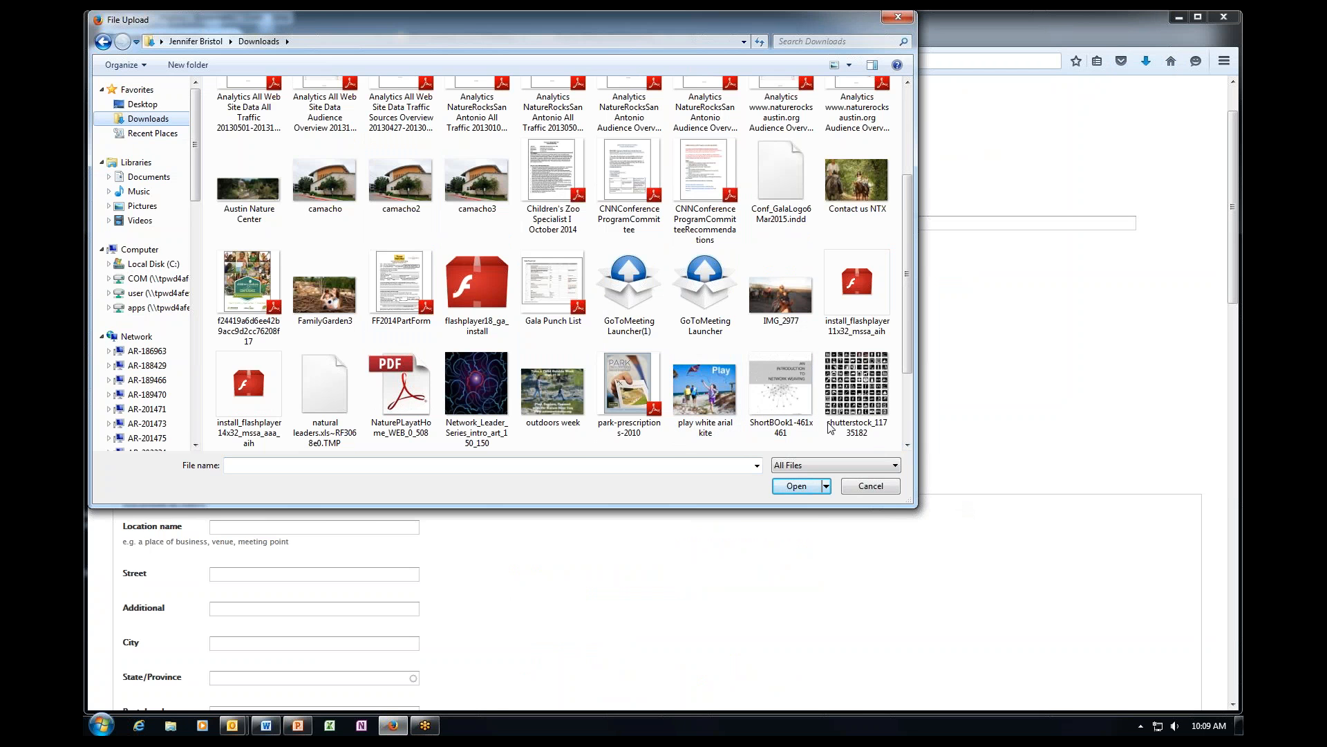
click(907, 445)
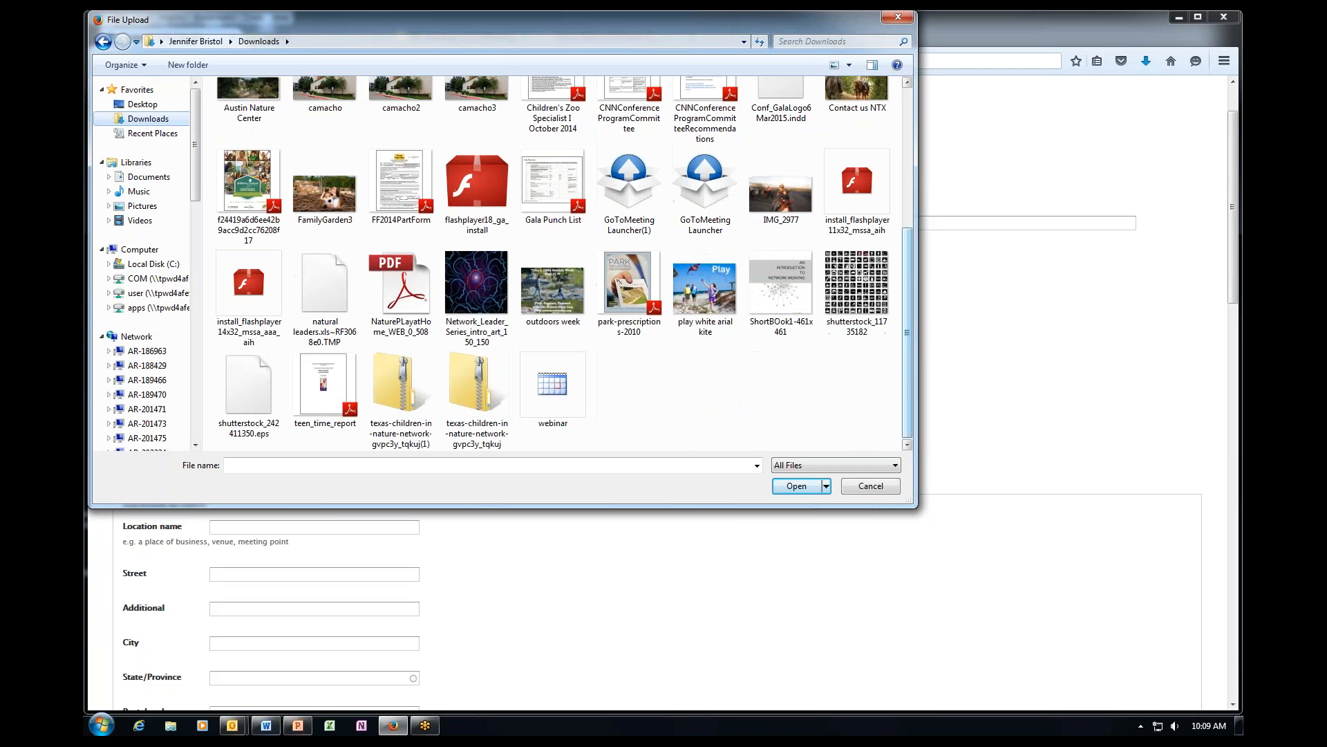
drag(906, 366, 910, 188)
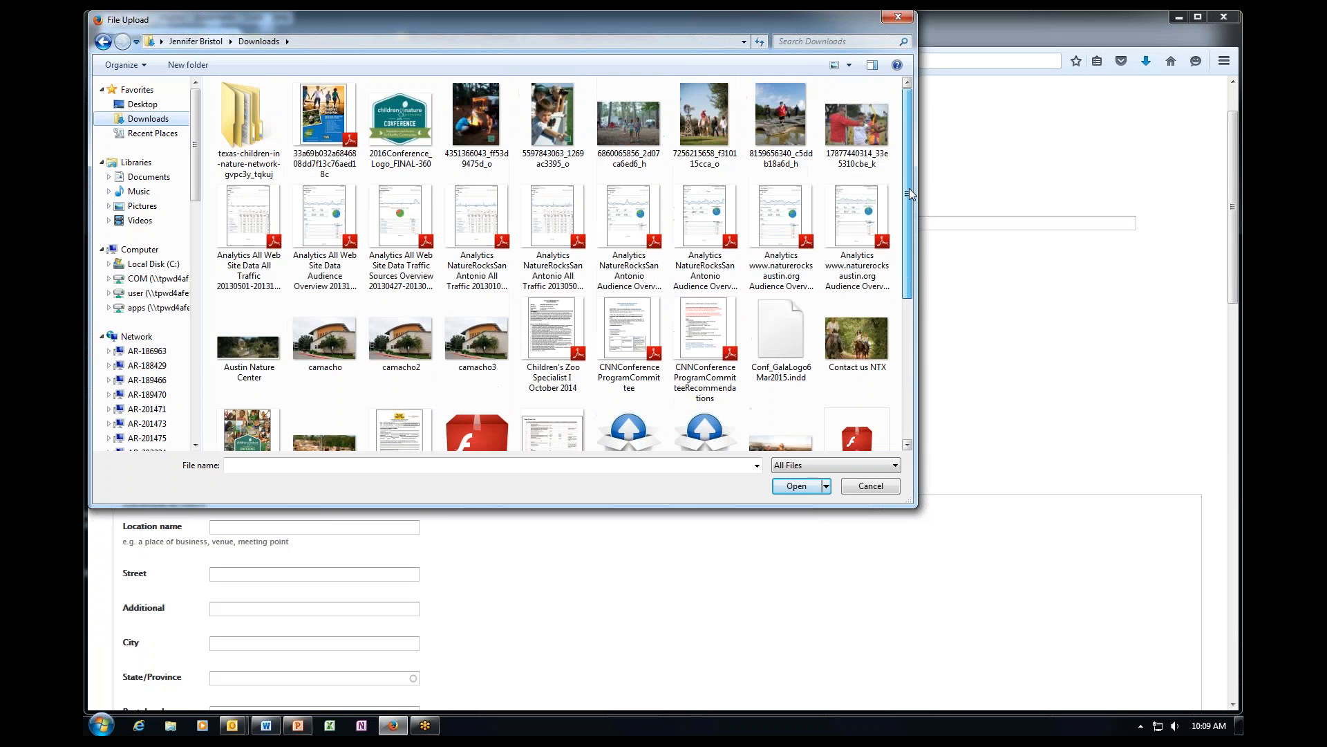
click(246, 347)
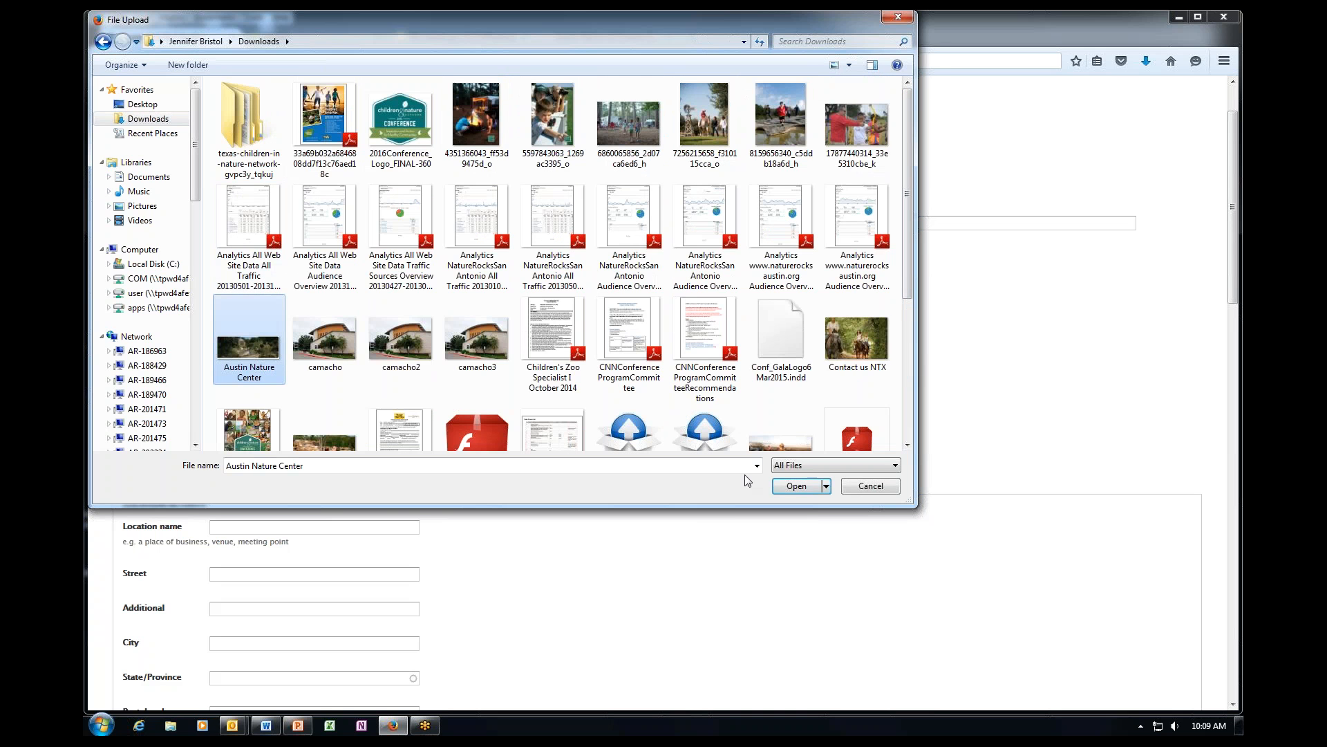
click(796, 486)
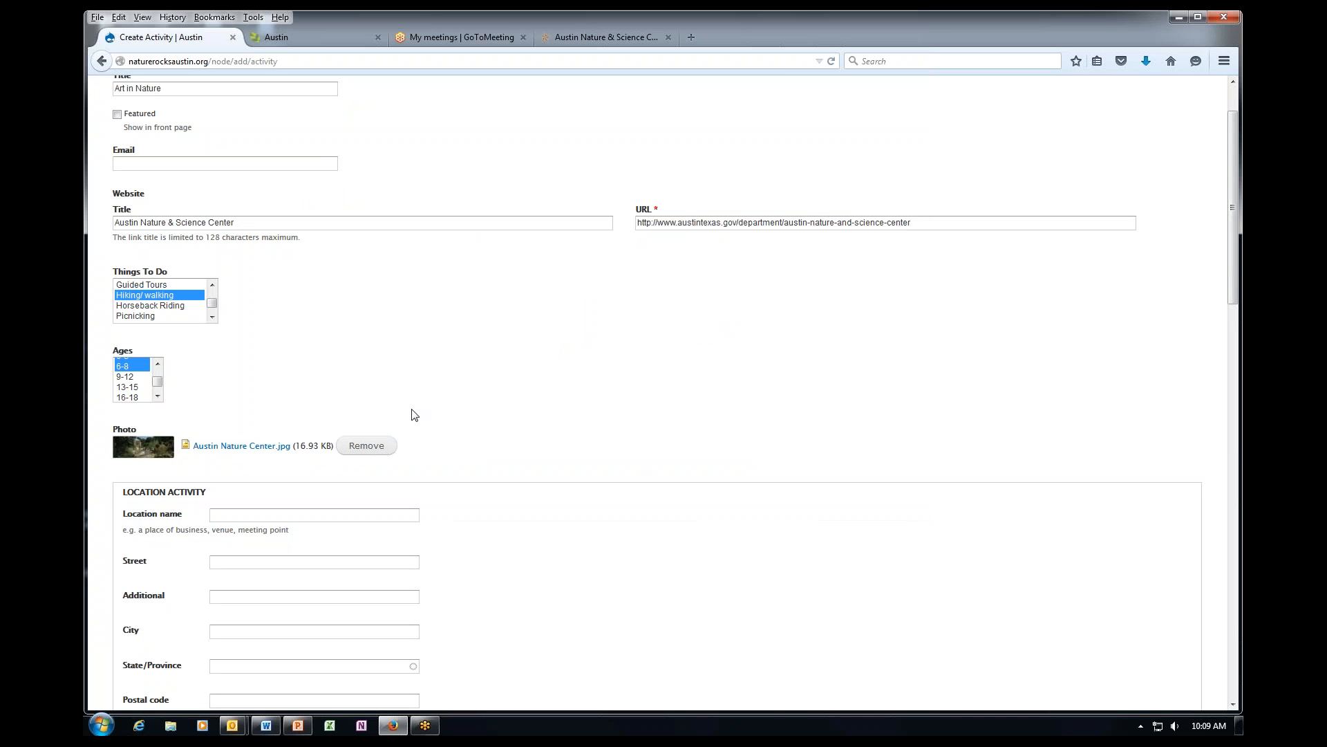
Fill the location name 'Austin Nature & Science Center' and street '301 Nature Center Drive' from autocomplete.
scroll(488, 481, down, 2)
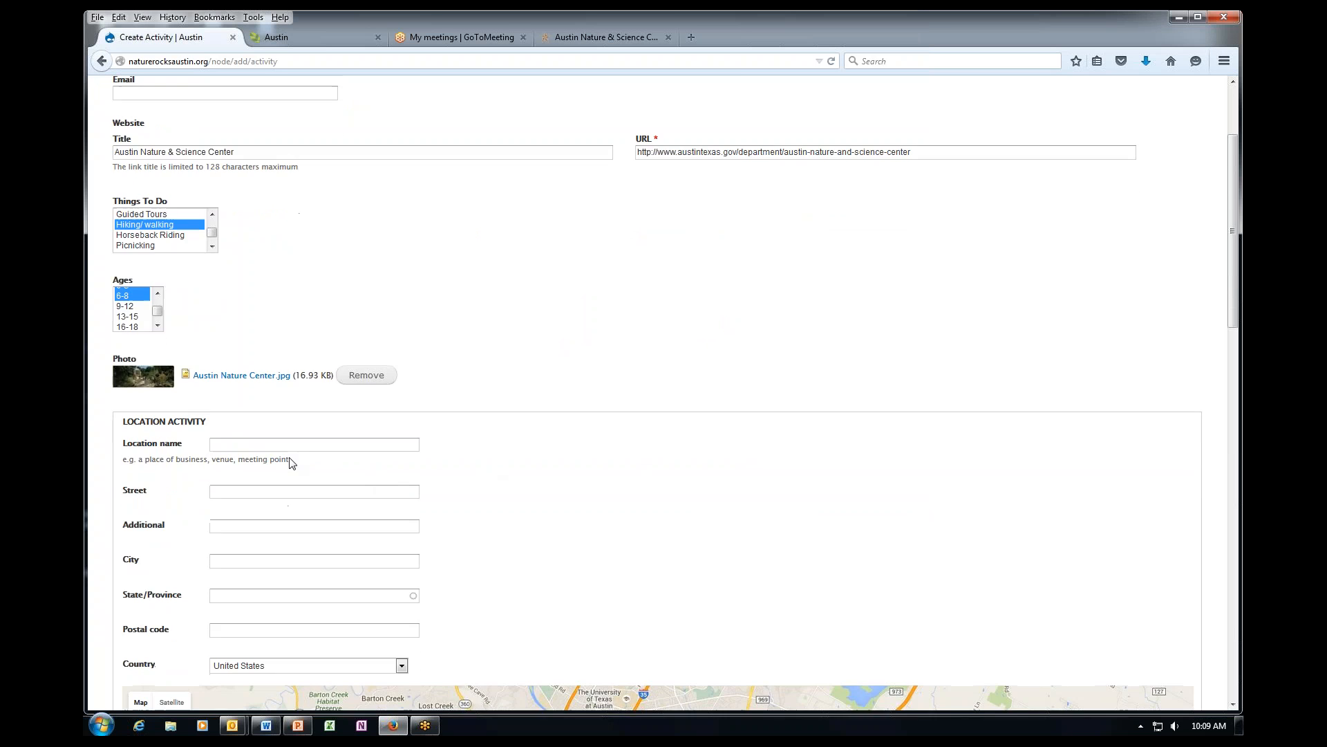
click(274, 448)
text(A)
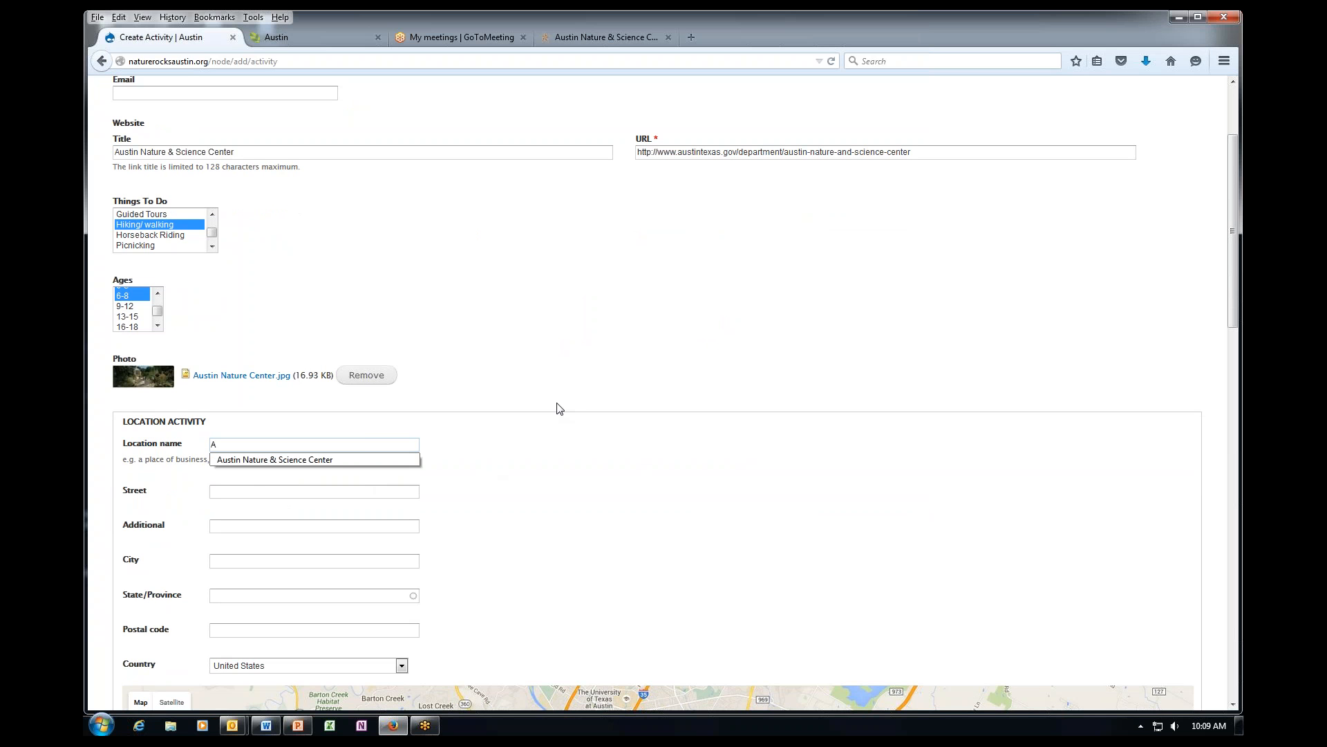
click(342, 461)
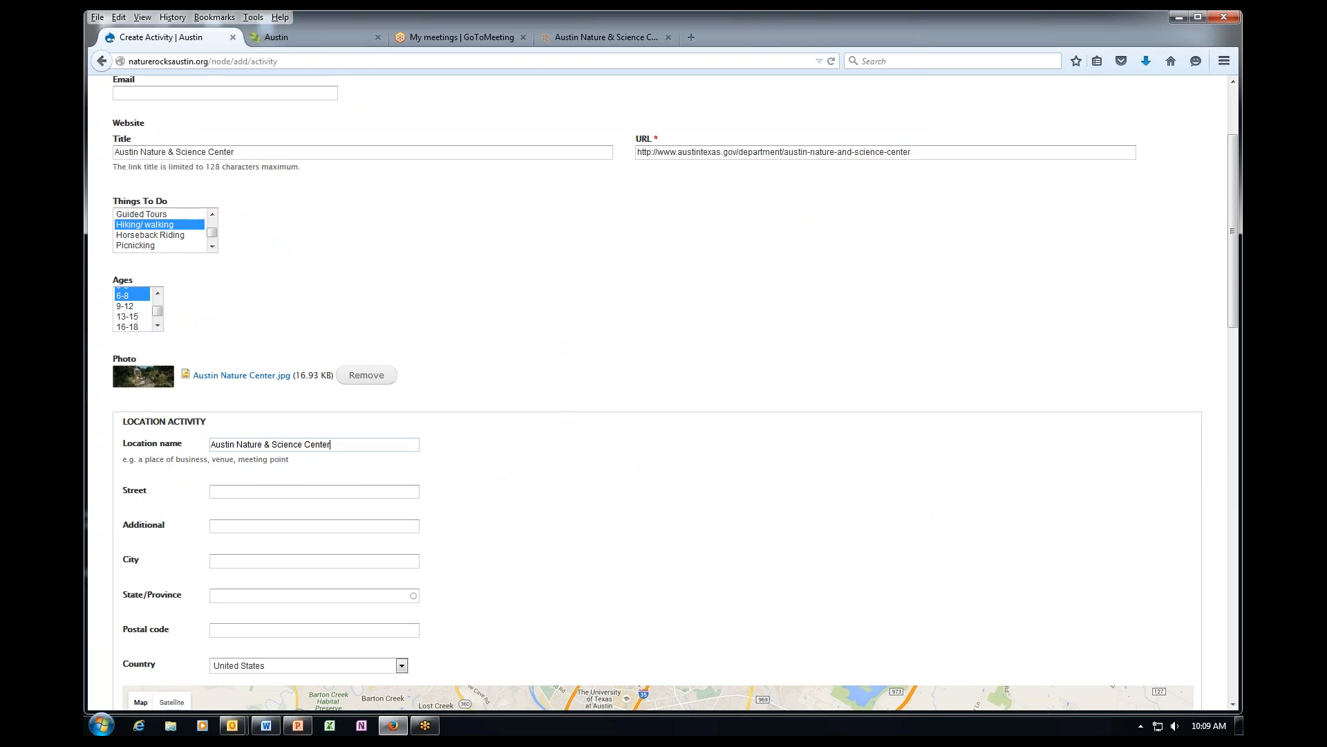
click(261, 491)
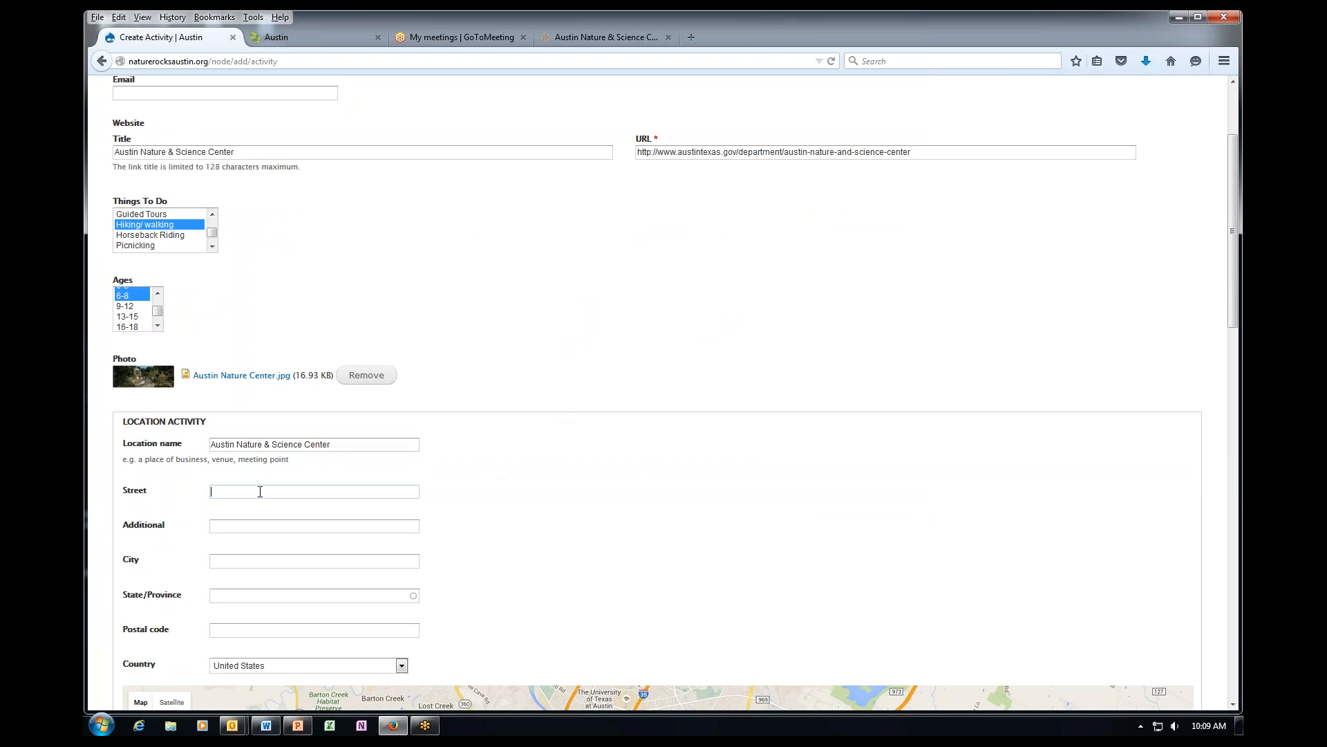
text(3)
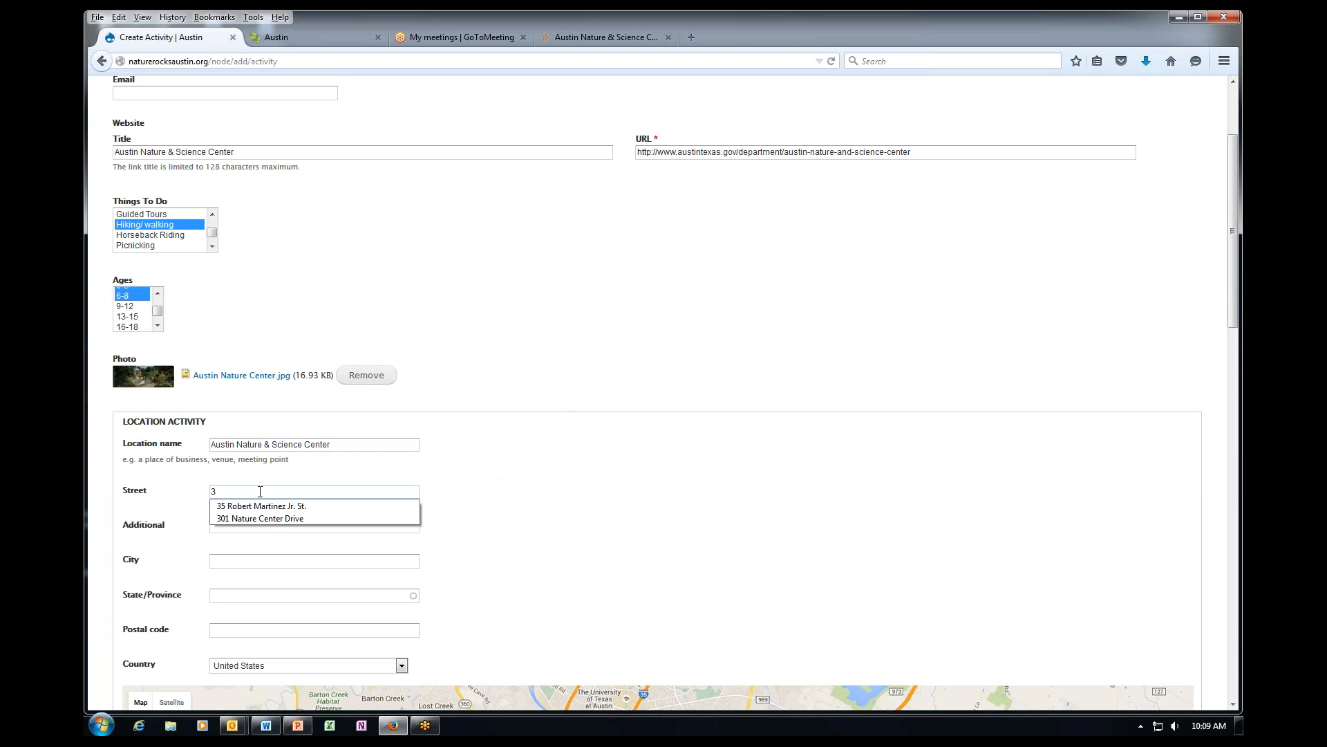
click(260, 518)
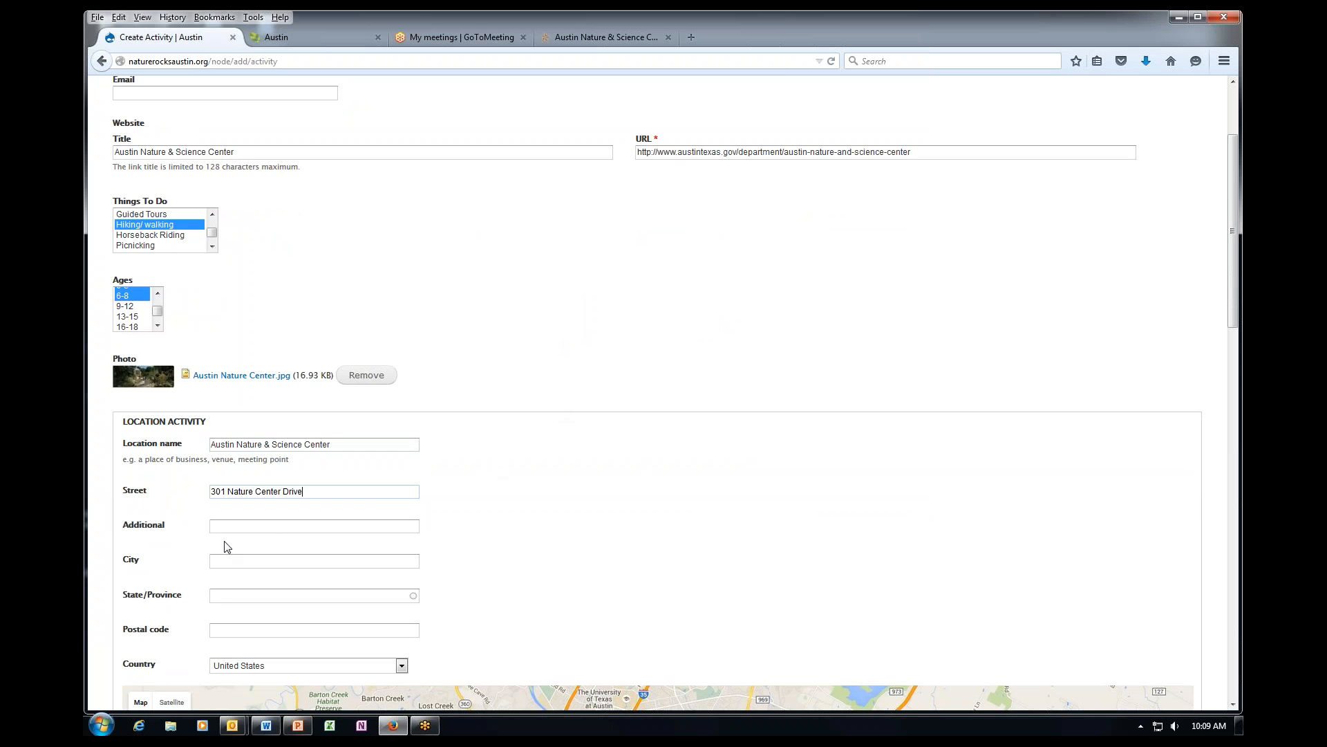
Enter city Austin, state TX and postal code 78746 for the location.
click(228, 562)
text(Austin)
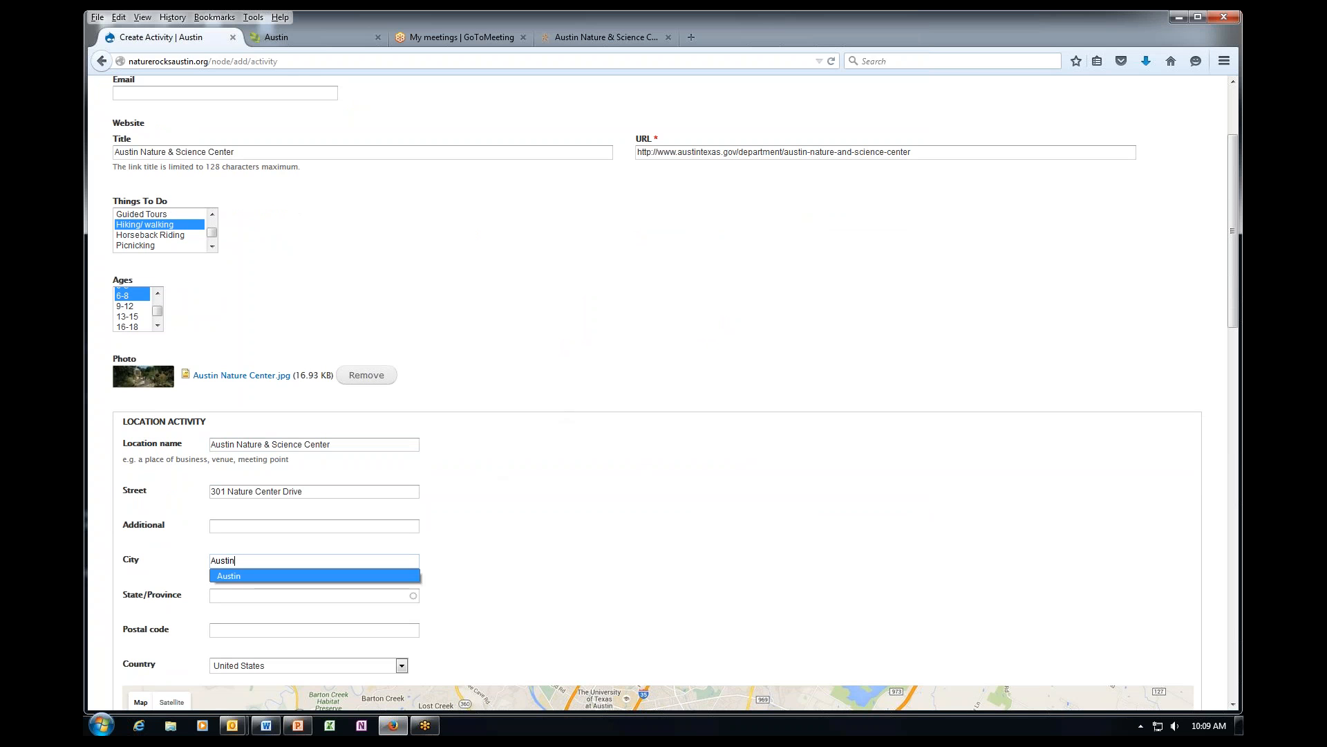
click(245, 596)
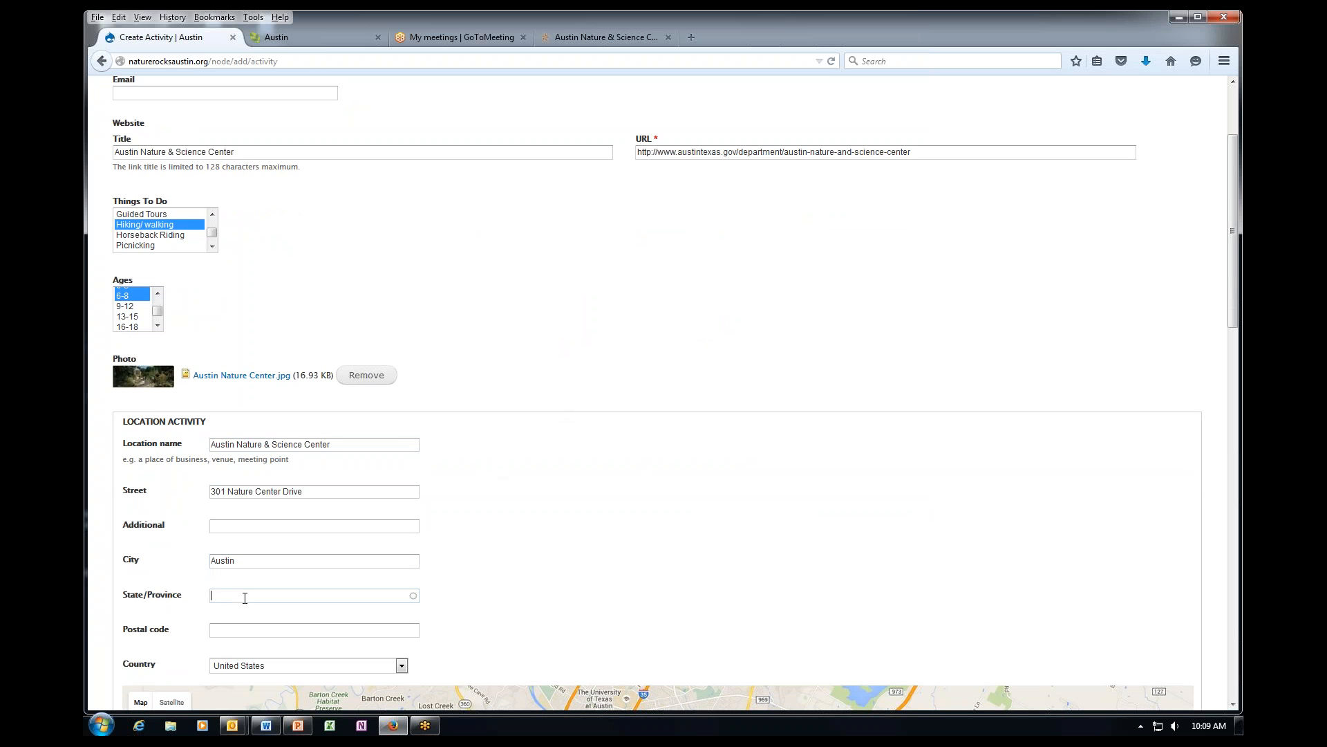
text(TX)
key(Tab)
text(78746)
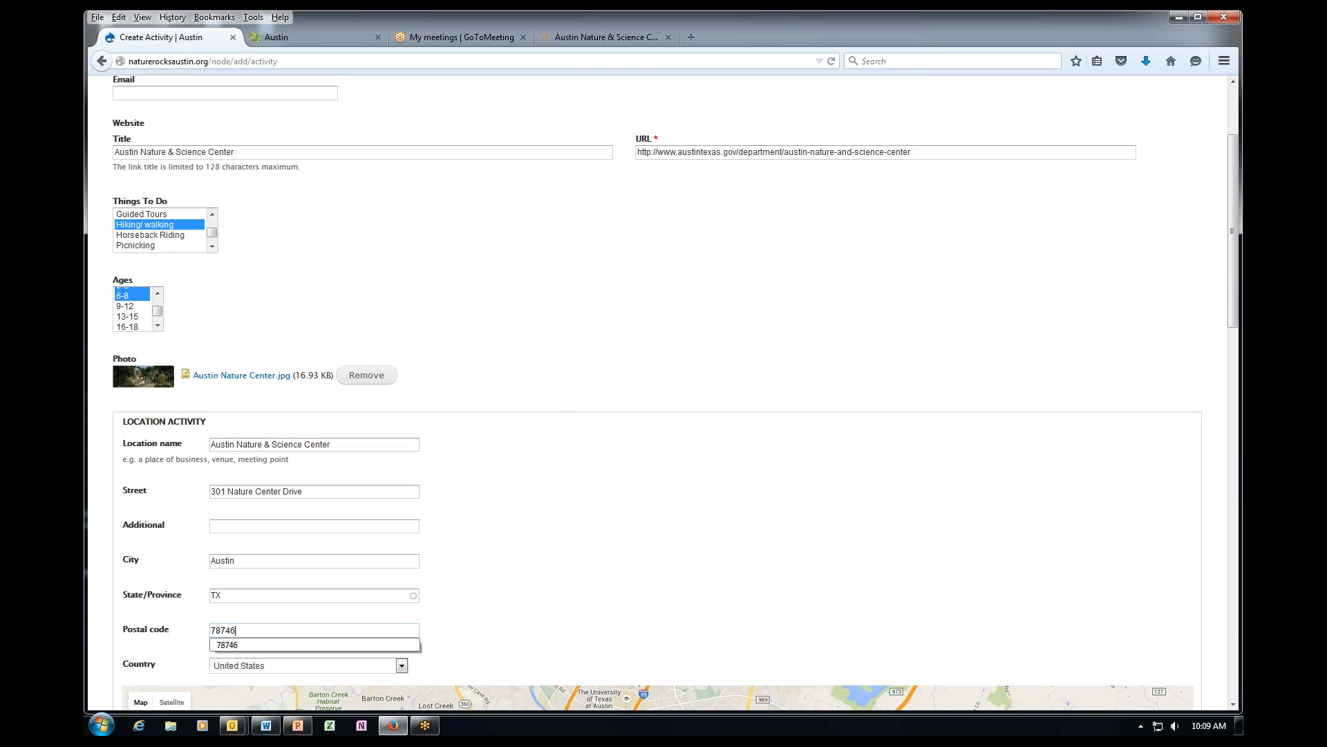
click(495, 593)
scroll(495, 592, down, 7)
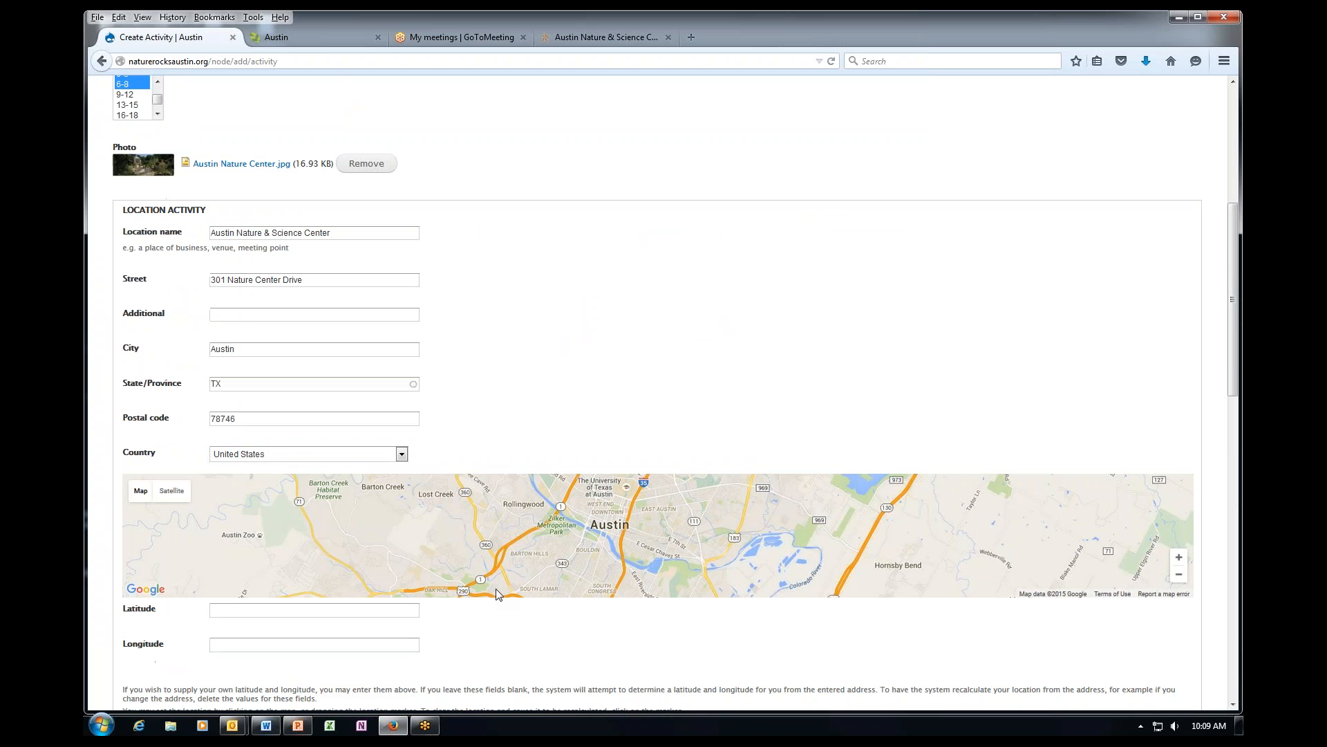
scroll(499, 585, up, 4)
scroll(492, 495, down, 2)
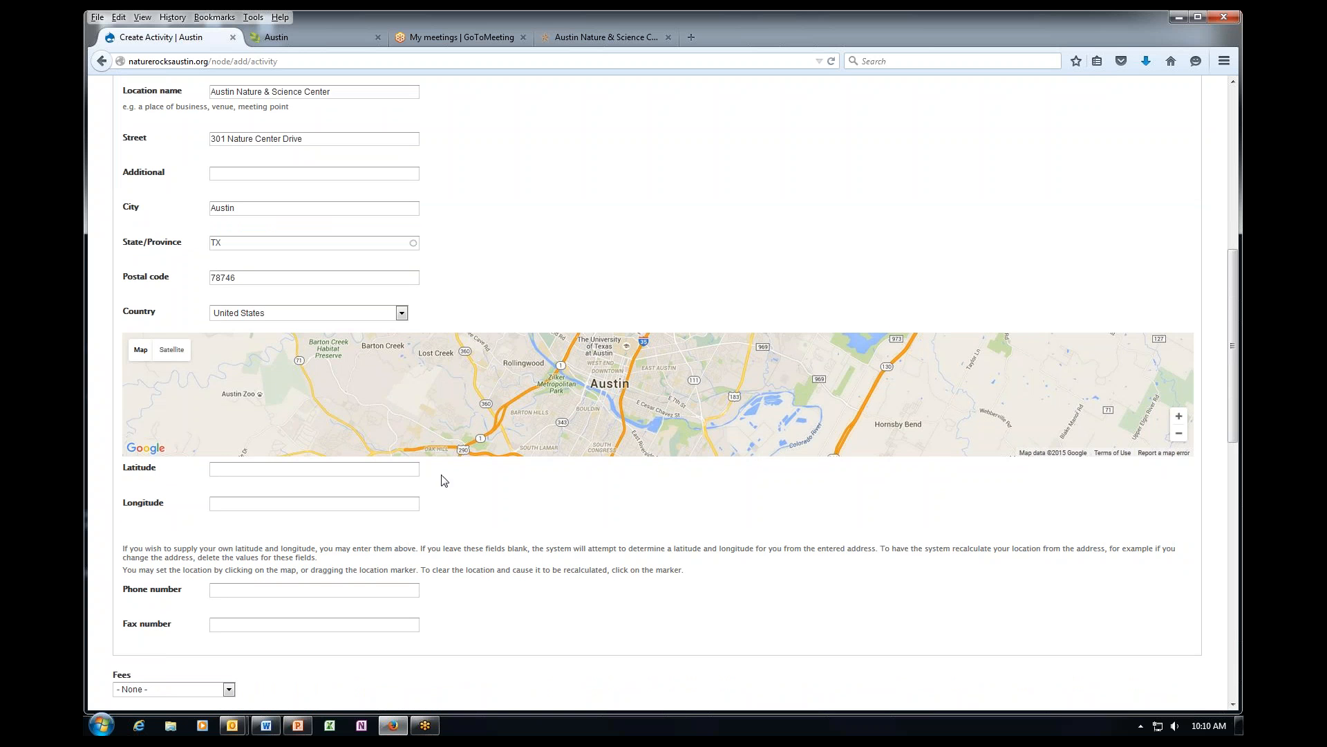
scroll(446, 481, down, 2)
Fill the phone number with the nature center's saved number from autocomplete.
click(251, 452)
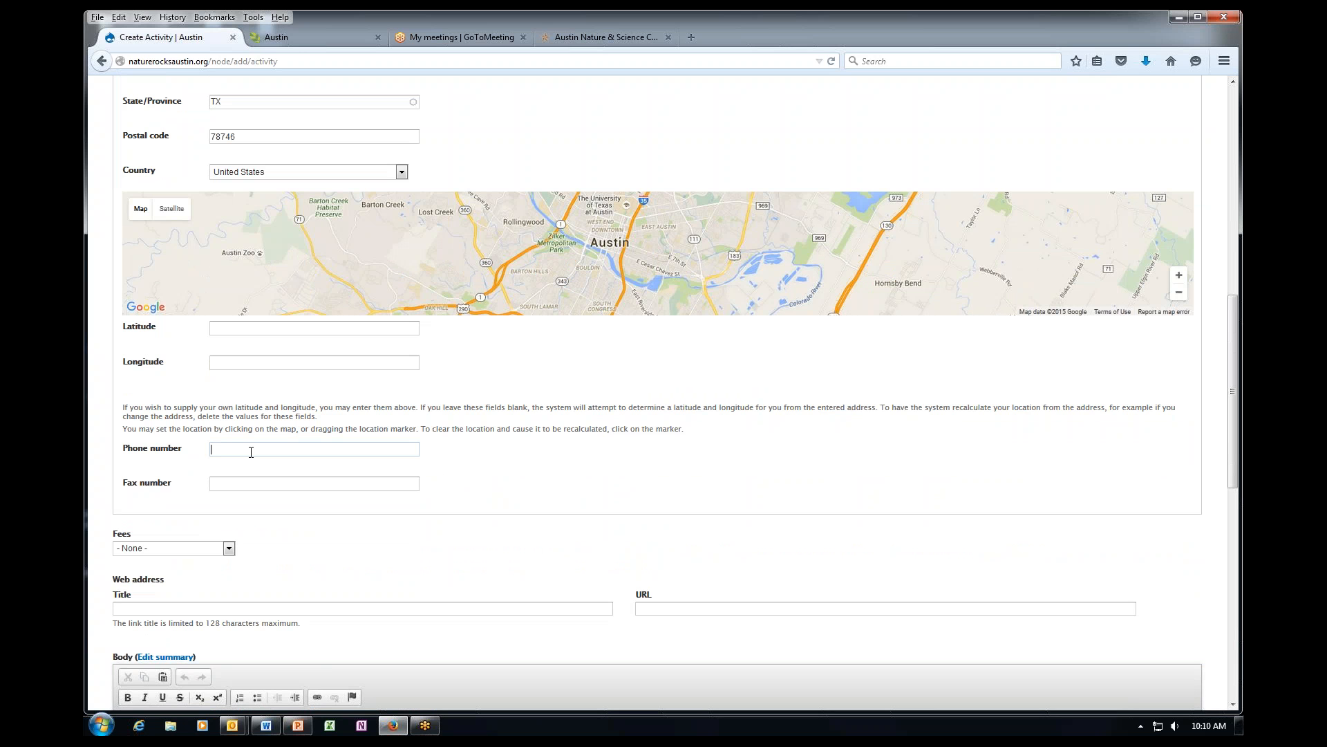
text(512-)
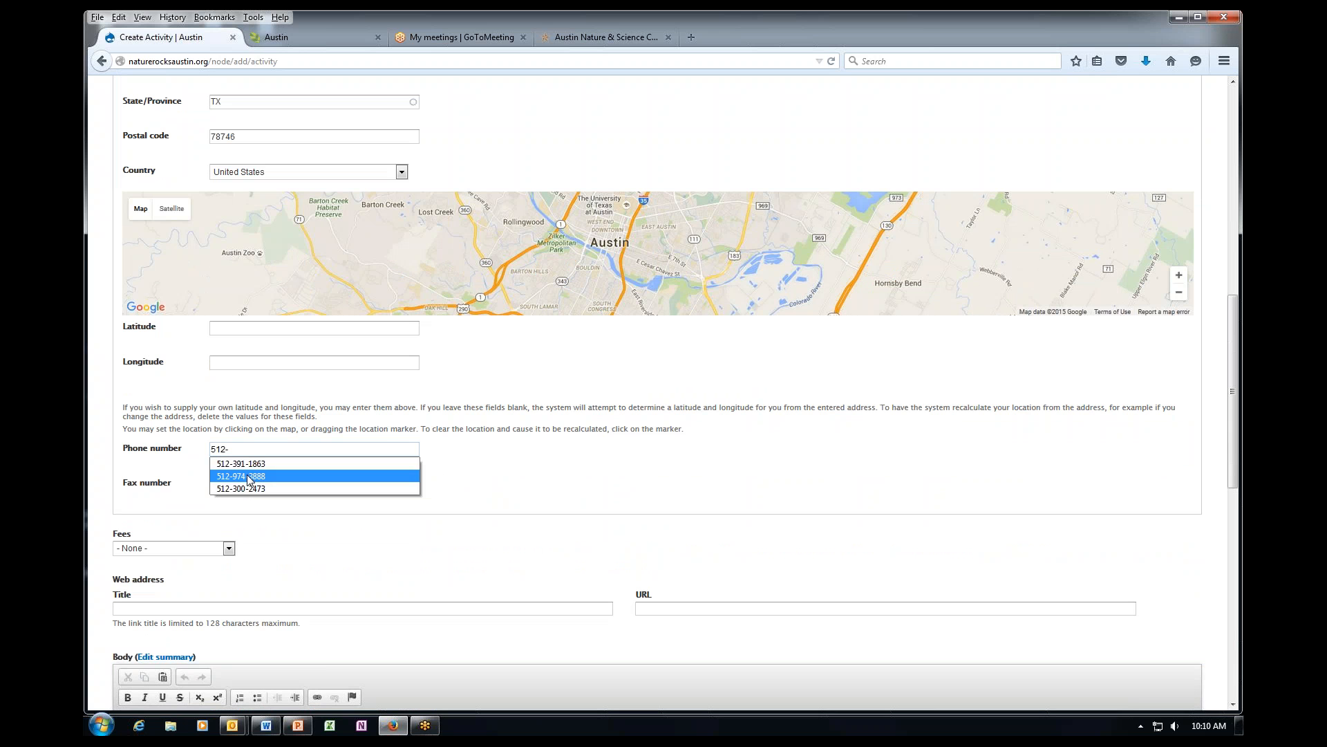
click(257, 477)
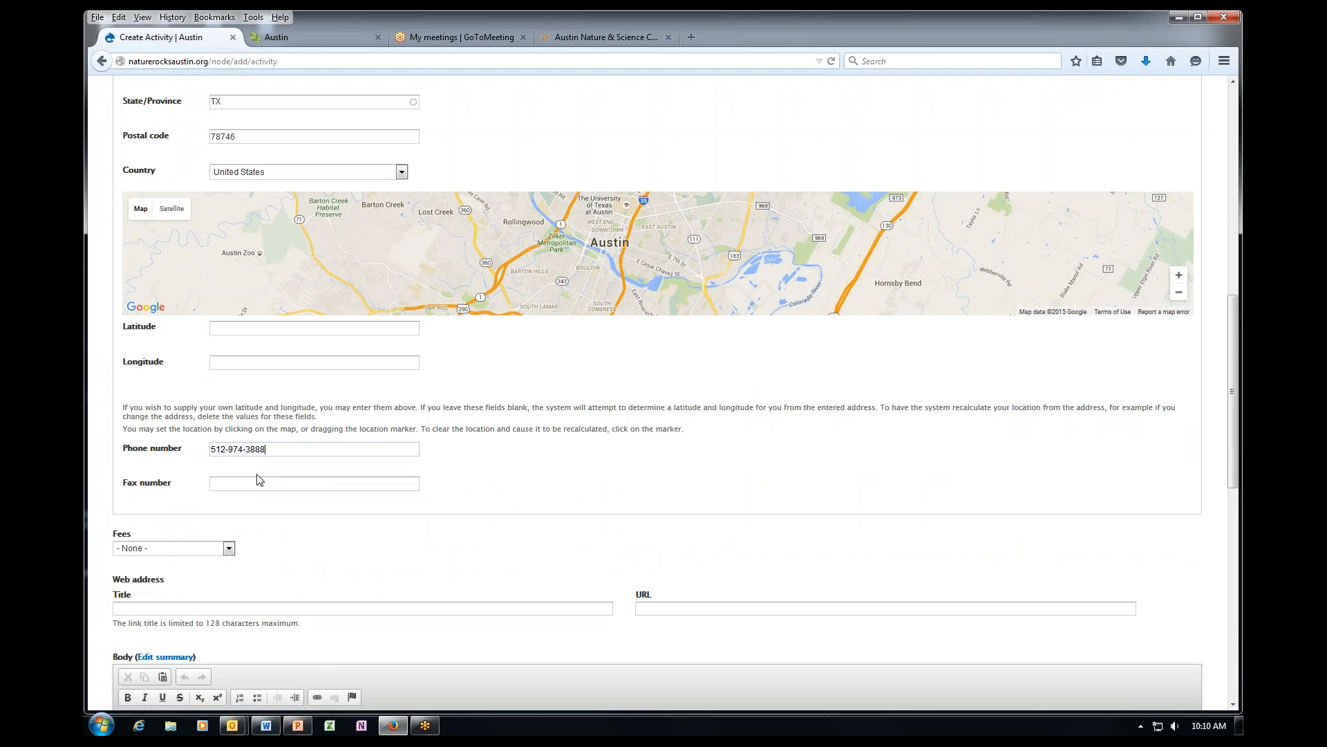
Set the Fees dropdown to Reservations Required.
scroll(302, 477, down, 2)
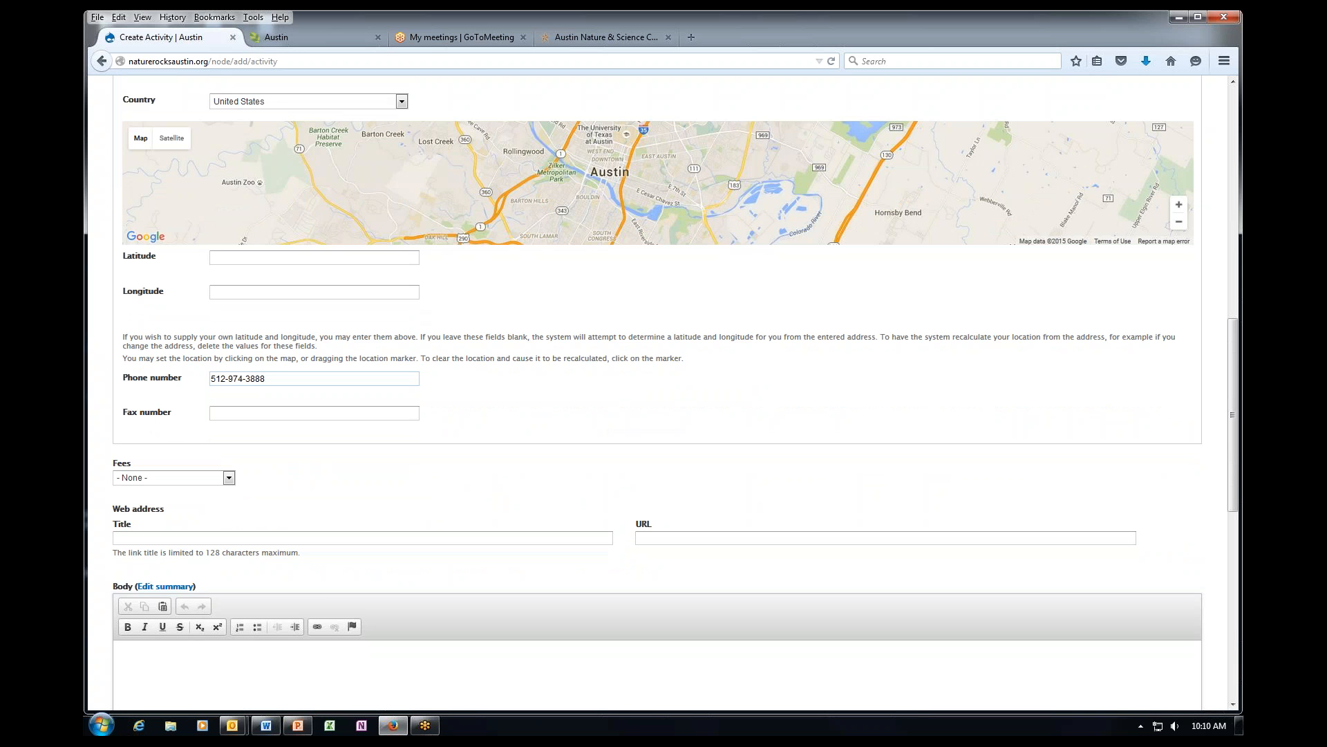
scroll(230, 414, down, 2)
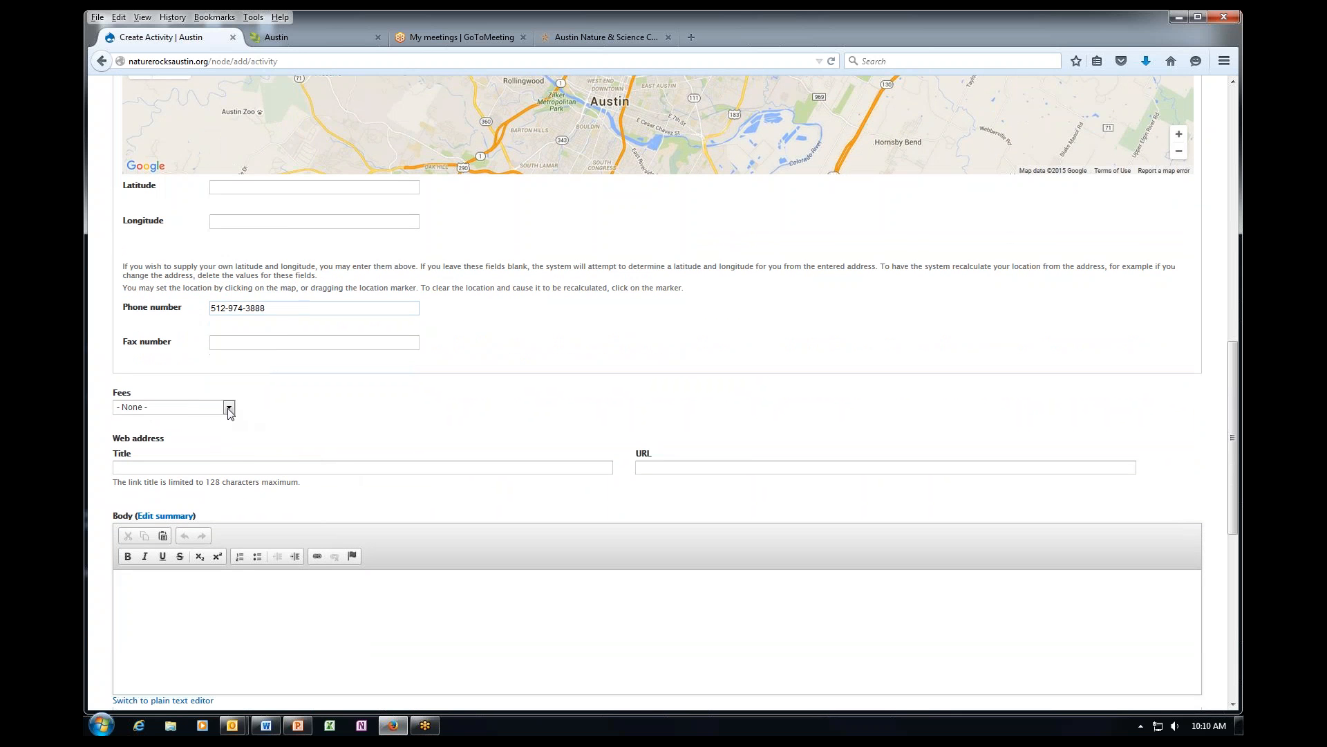
click(229, 409)
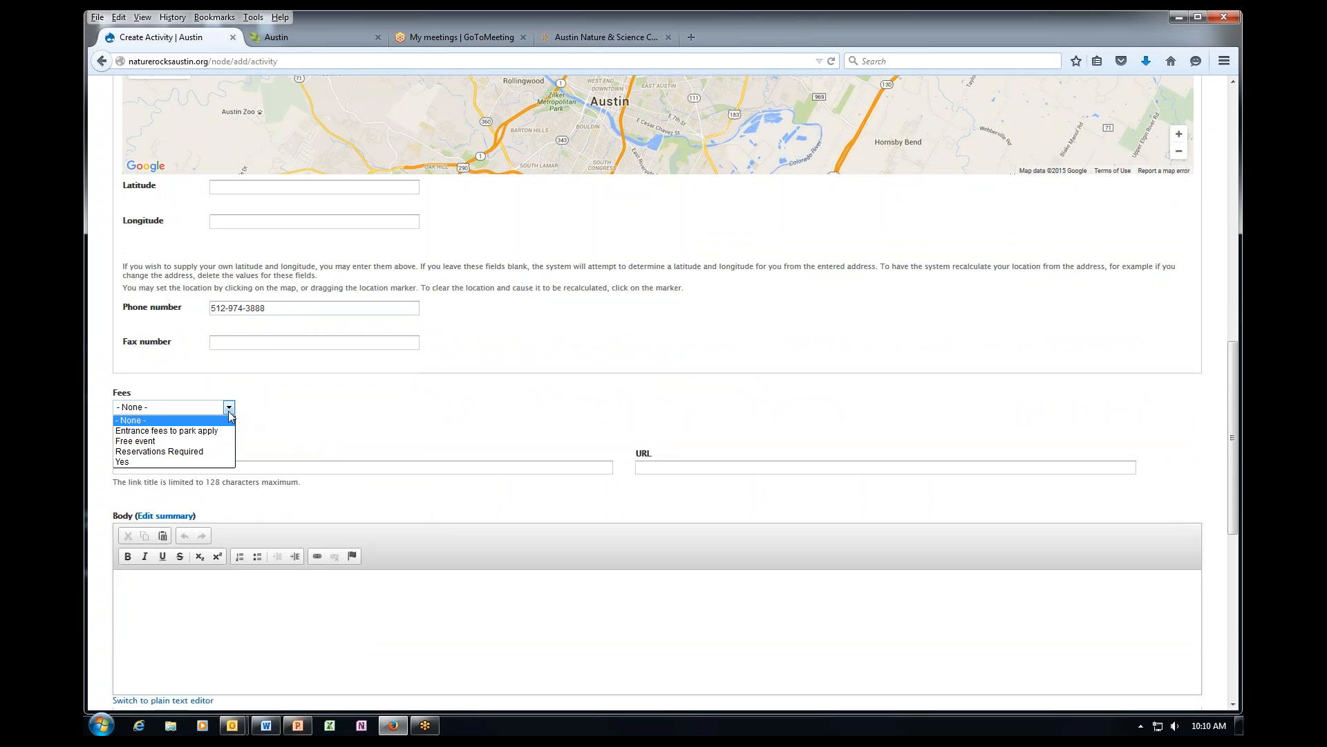
click(206, 452)
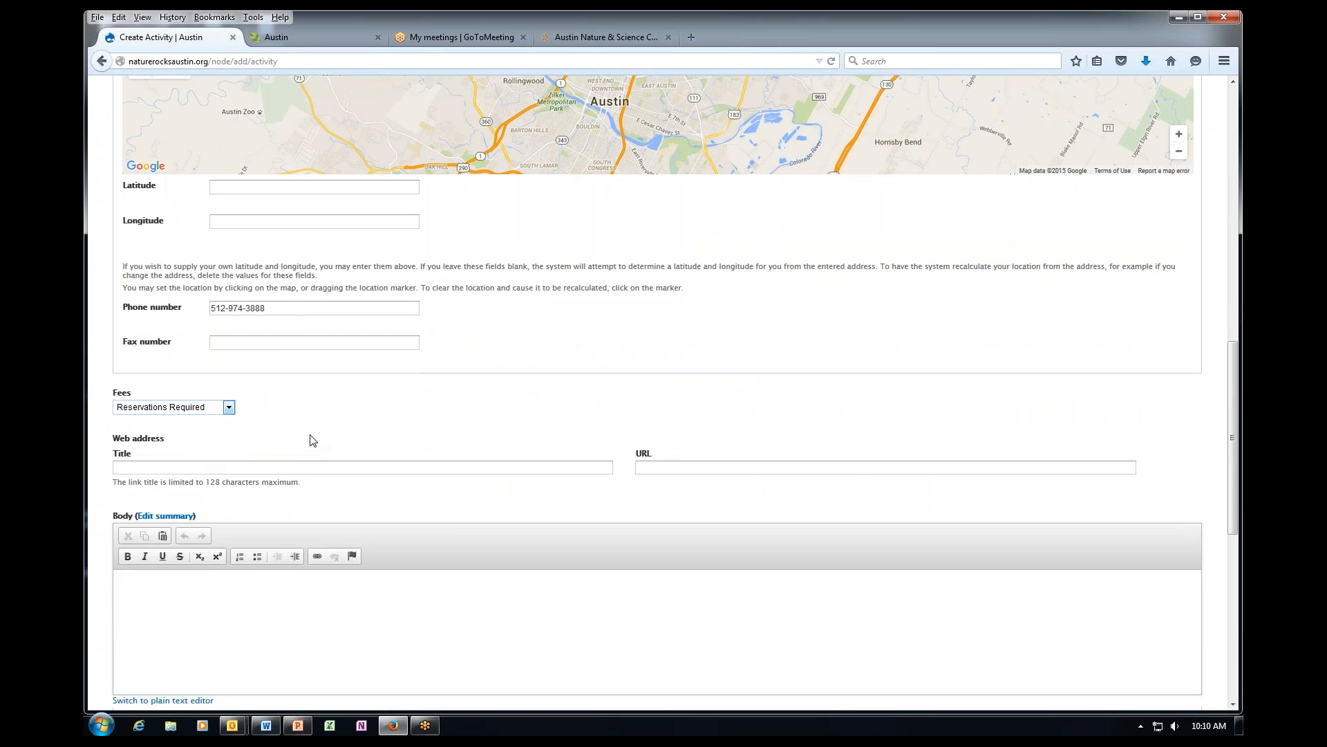
Set the web address title to 'Austin Nature & Science Center' and URL to its austintexas.gov page.
click(191, 469)
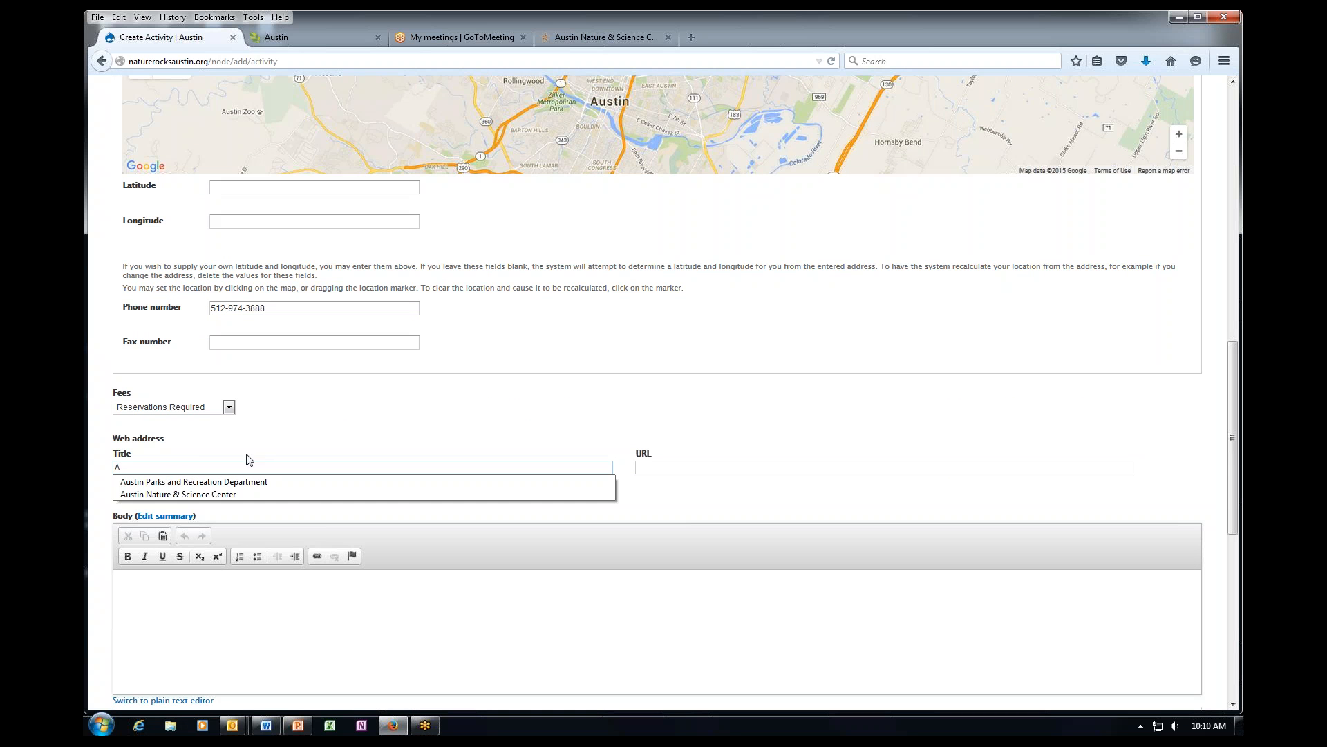
click(239, 493)
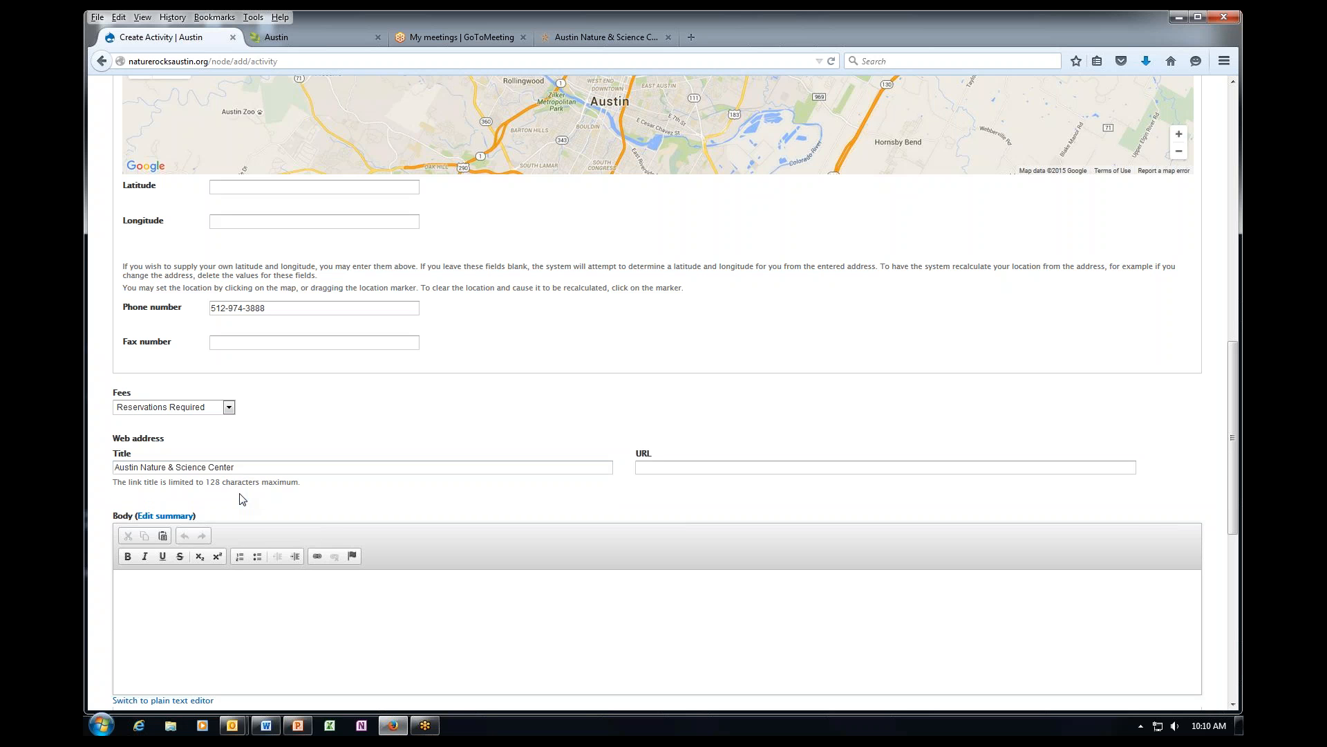
click(661, 469)
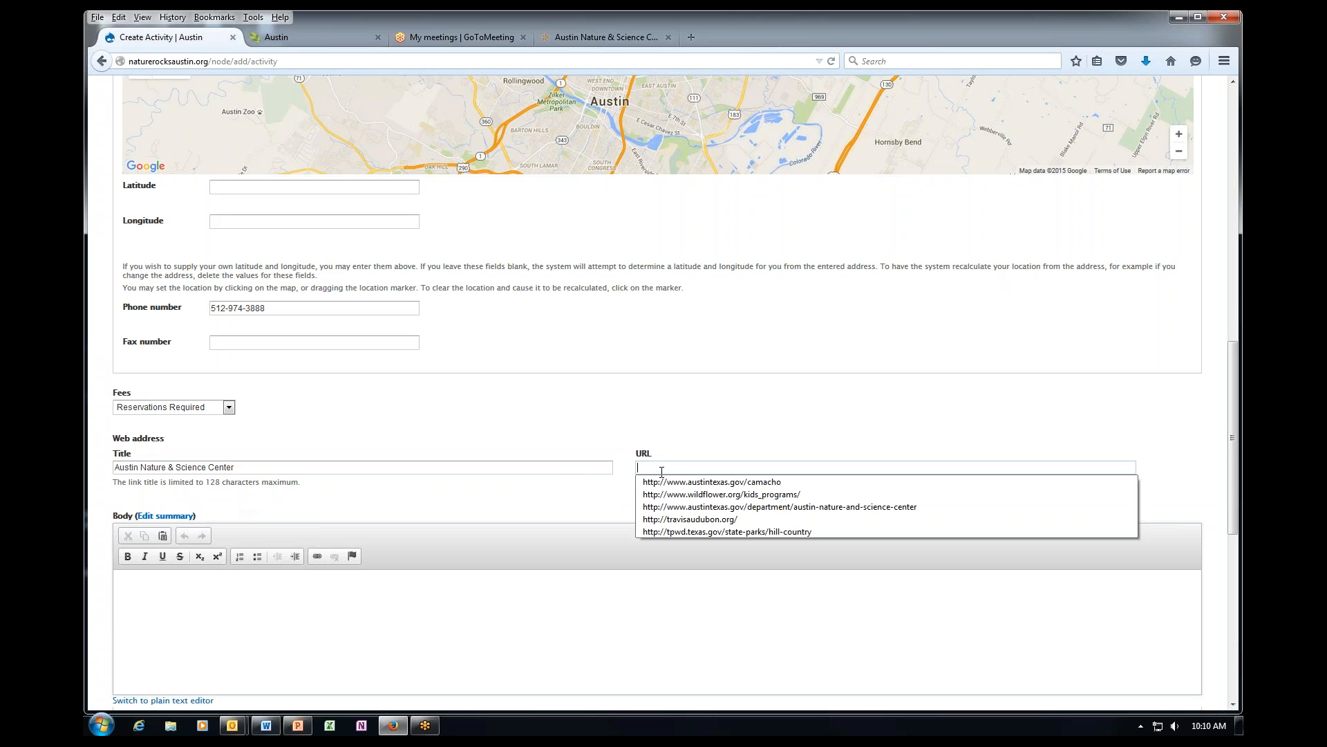
click(677, 513)
Place the caret at the start of the Body editor.
scroll(463, 521, down, 2)
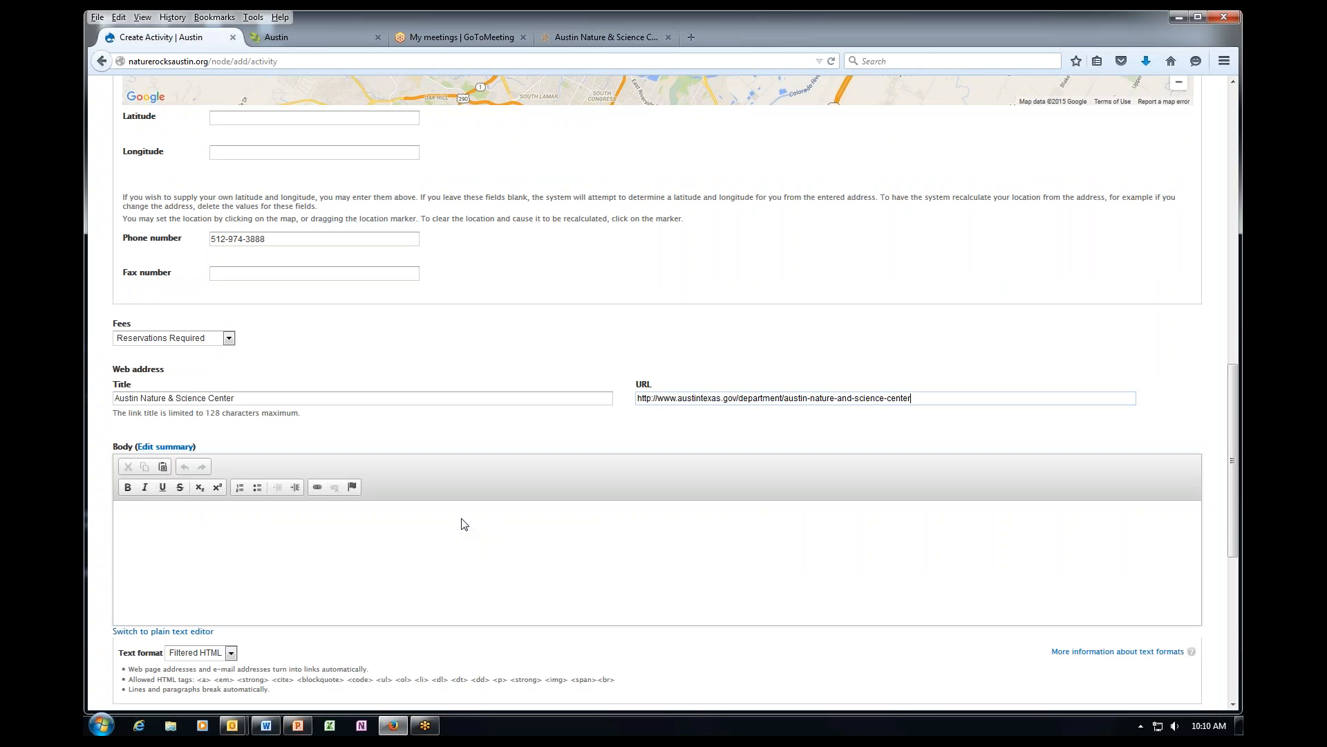
click(234, 531)
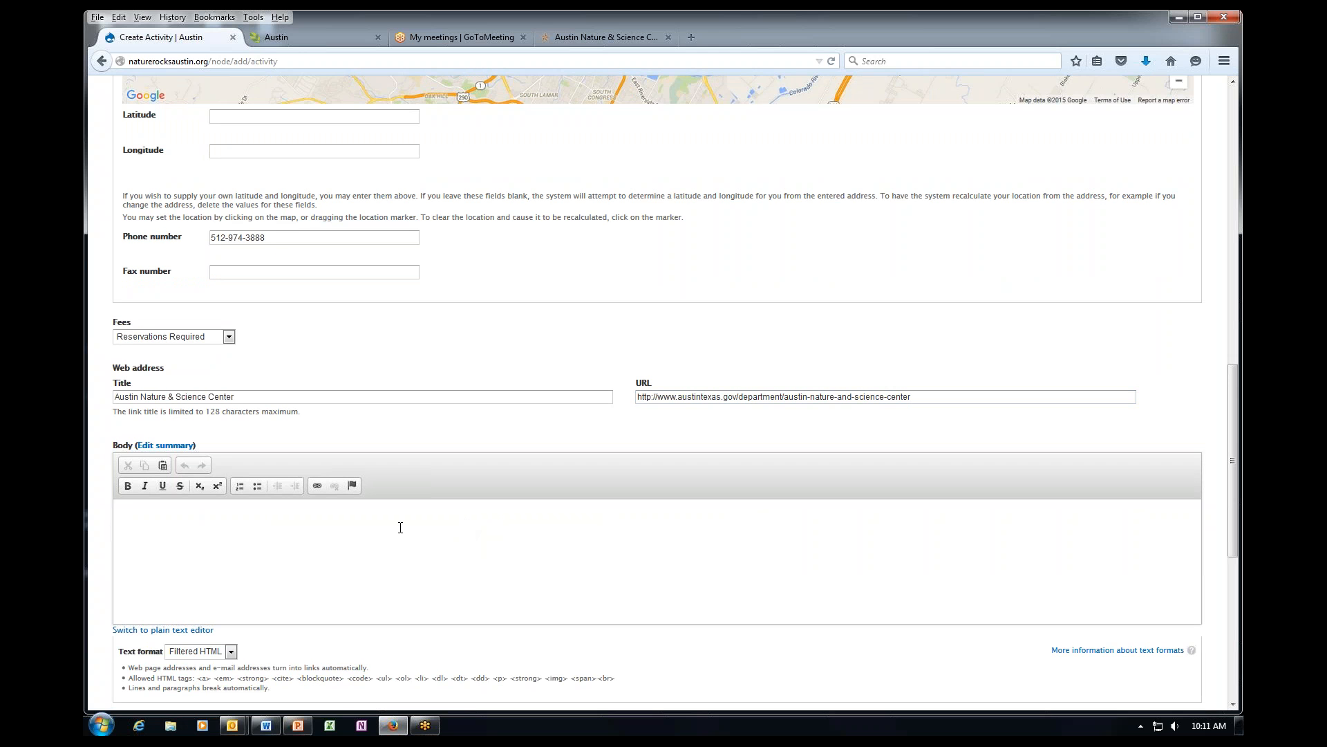
click(451, 515)
Copy the line 'This is for nature Rocks' from the Word document and return to the activity form.
click(268, 725)
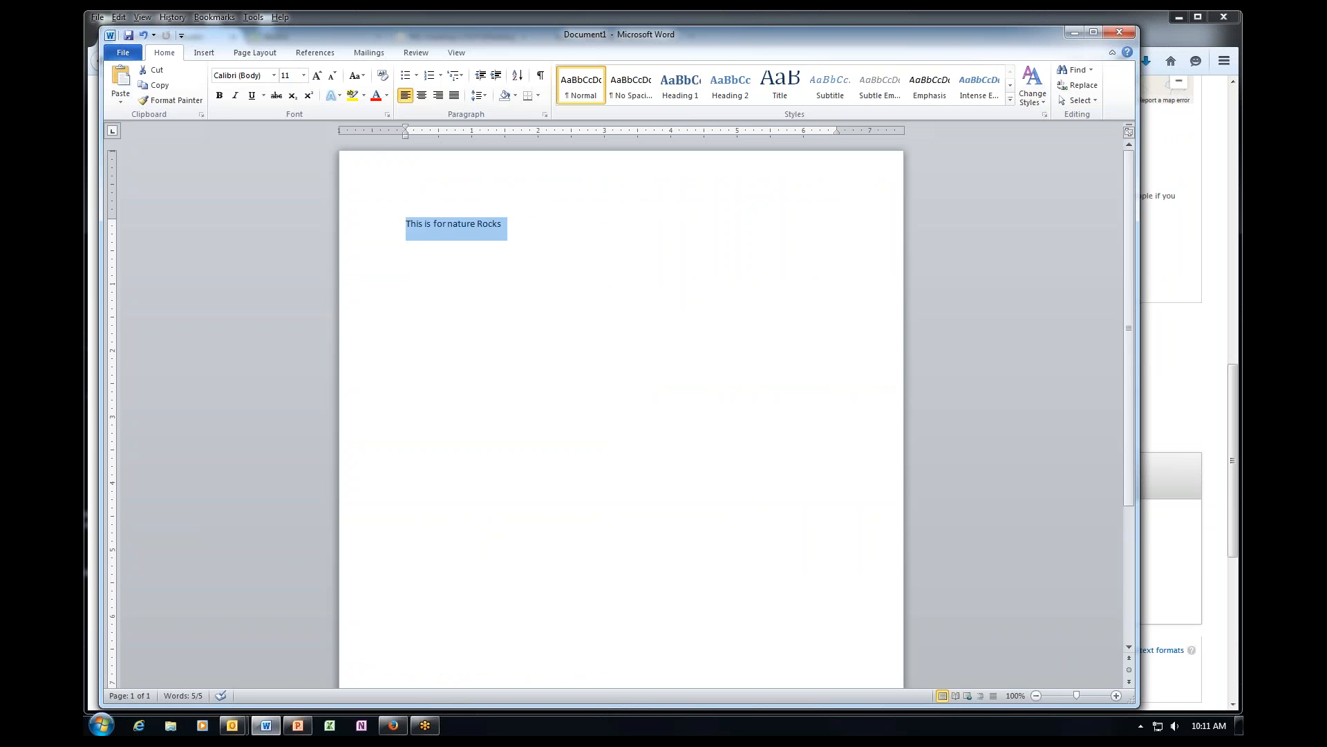
click(541, 221)
drag(543, 220, 403, 219)
key(ctrl+c)
click(425, 724)
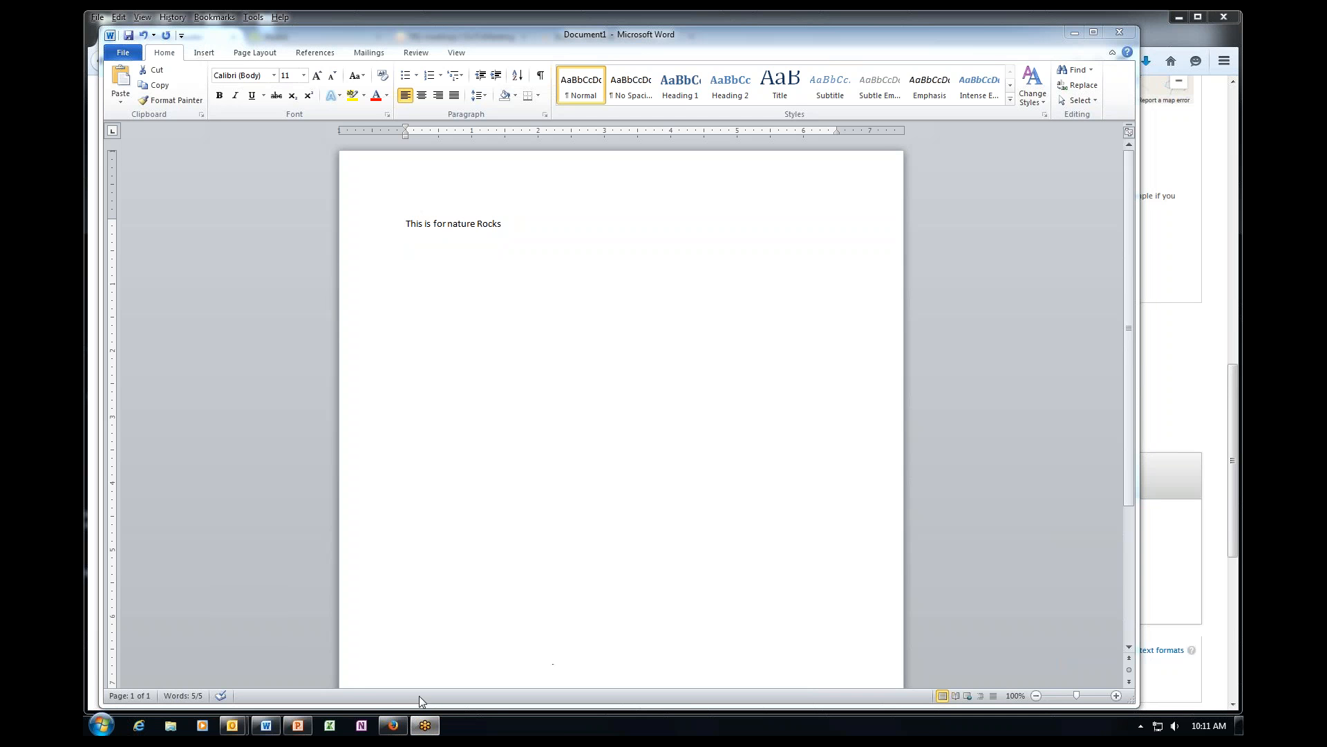
click(383, 730)
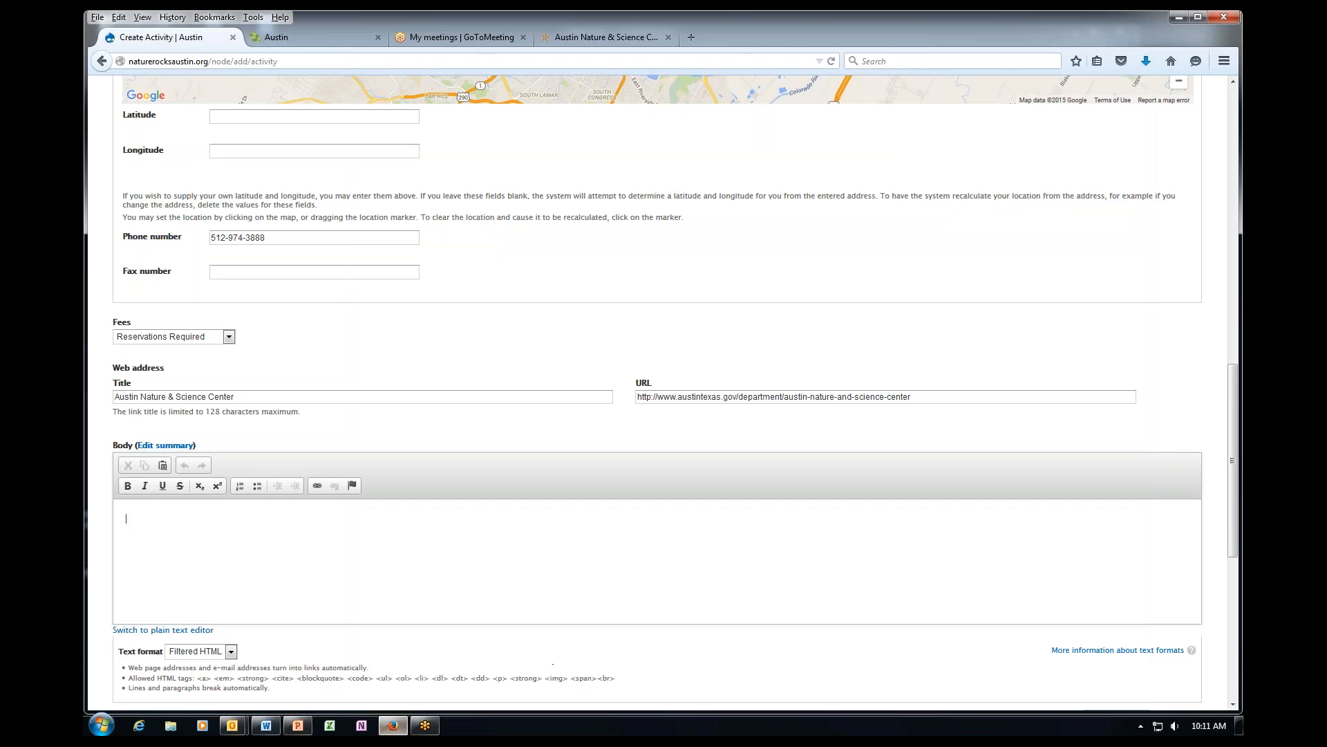
Paste 'This is for nature Rocks' into the Body and preview the Art in Nature activity.
click(280, 519)
key(ctrl+v)
scroll(227, 543, down, 6)
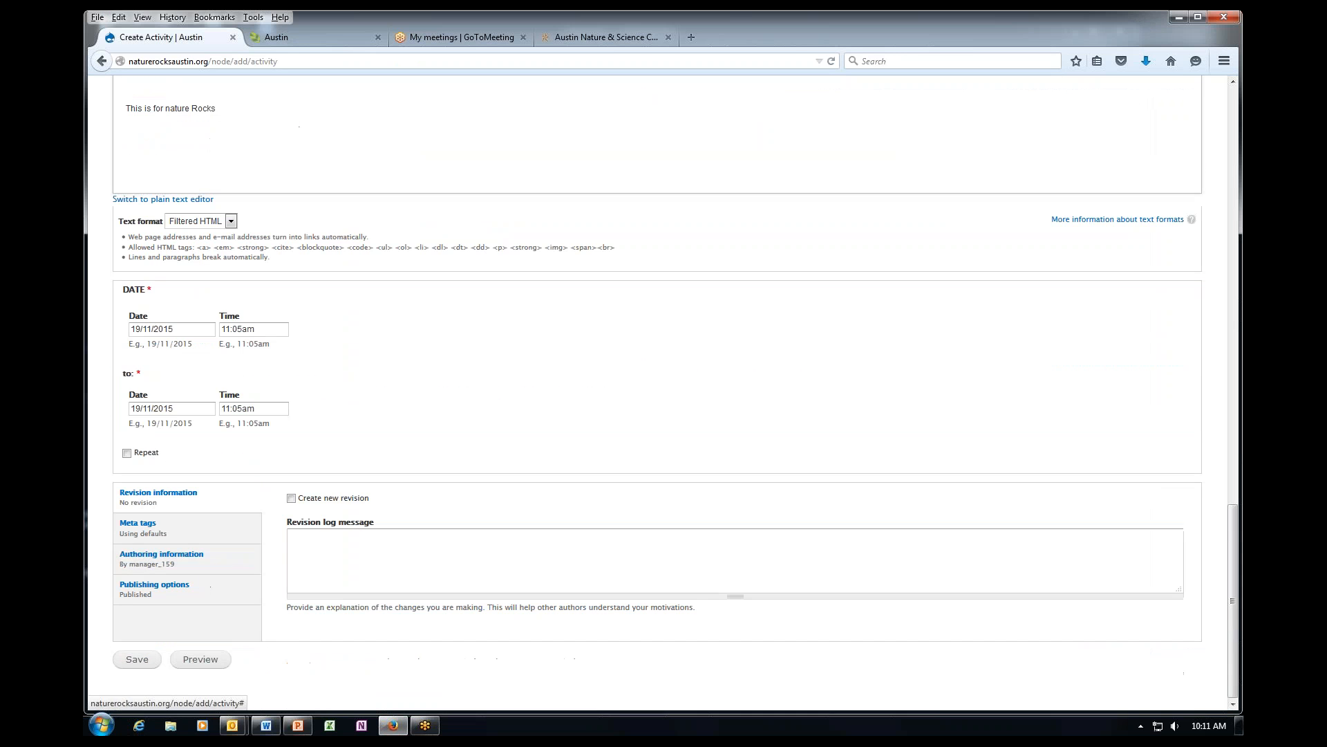
click(215, 660)
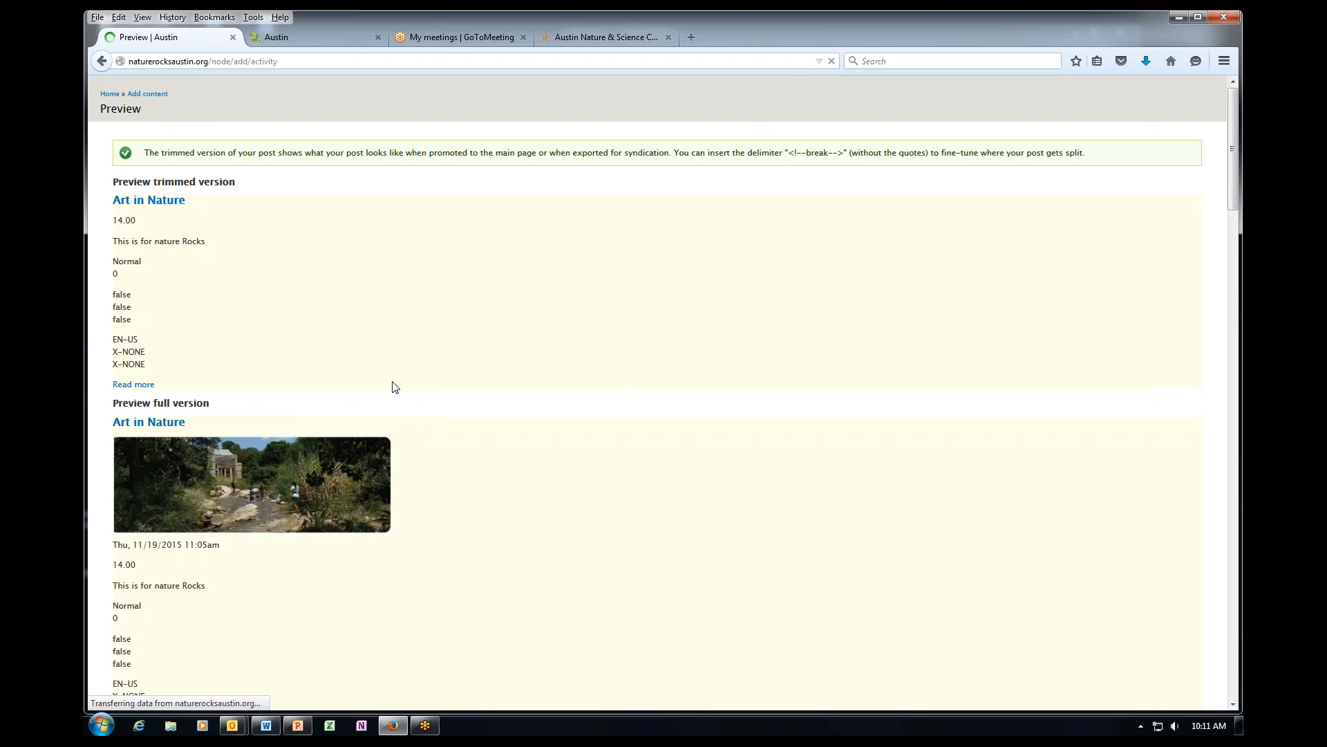
scroll(433, 415, down, 1)
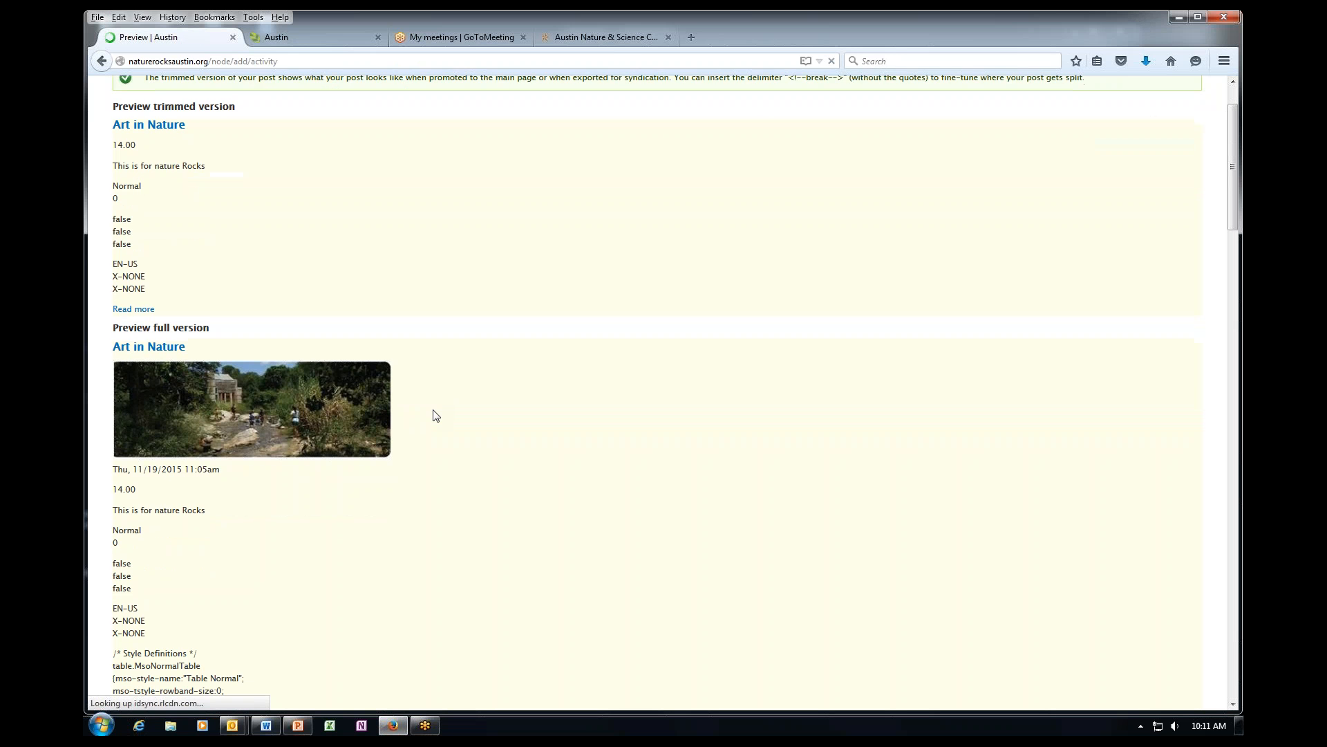
scroll(435, 415, down, 3)
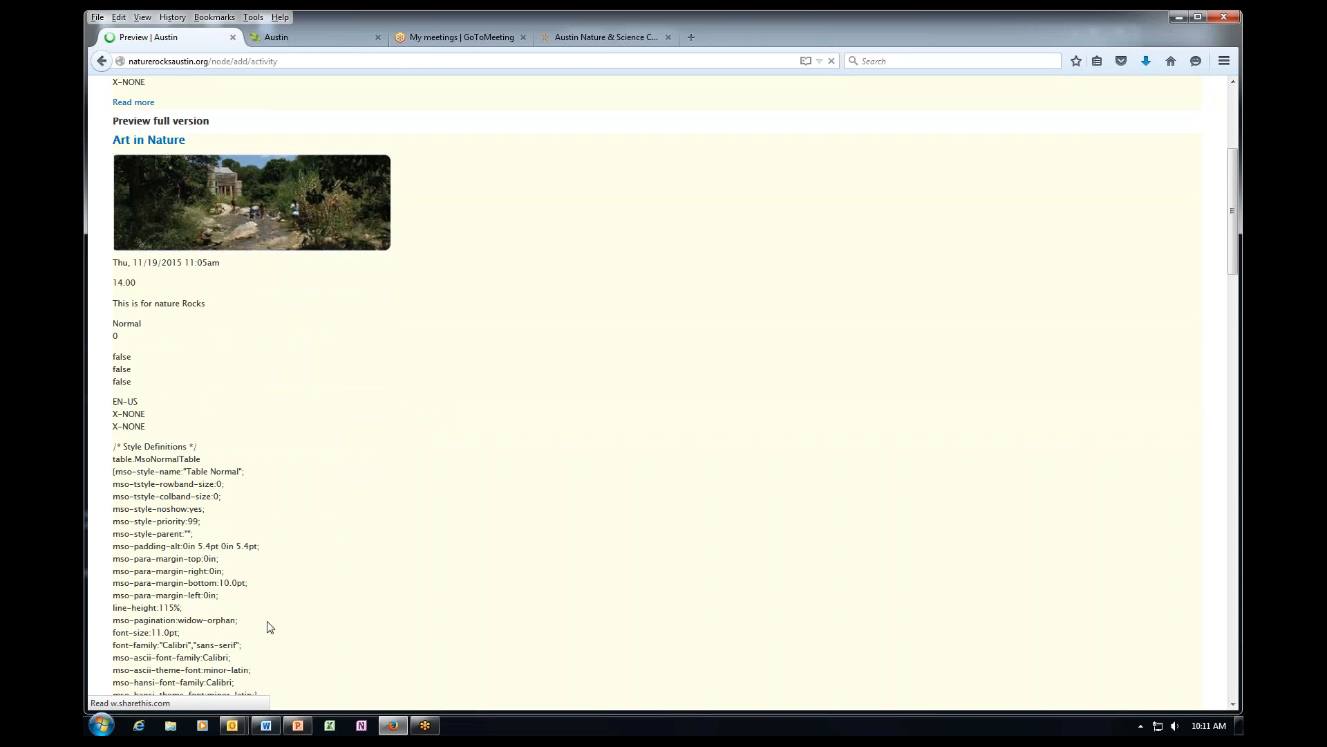
scroll(269, 626, down, 10)
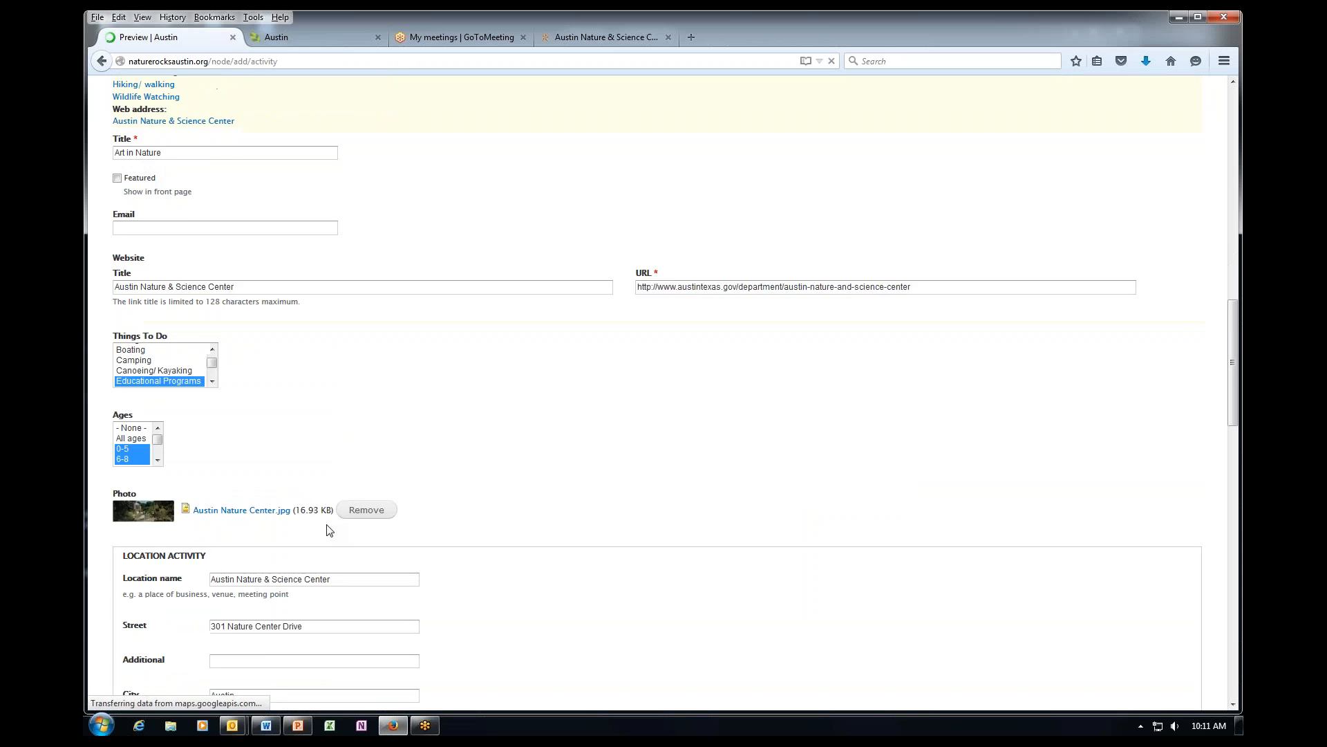
scroll(328, 530, down, 8)
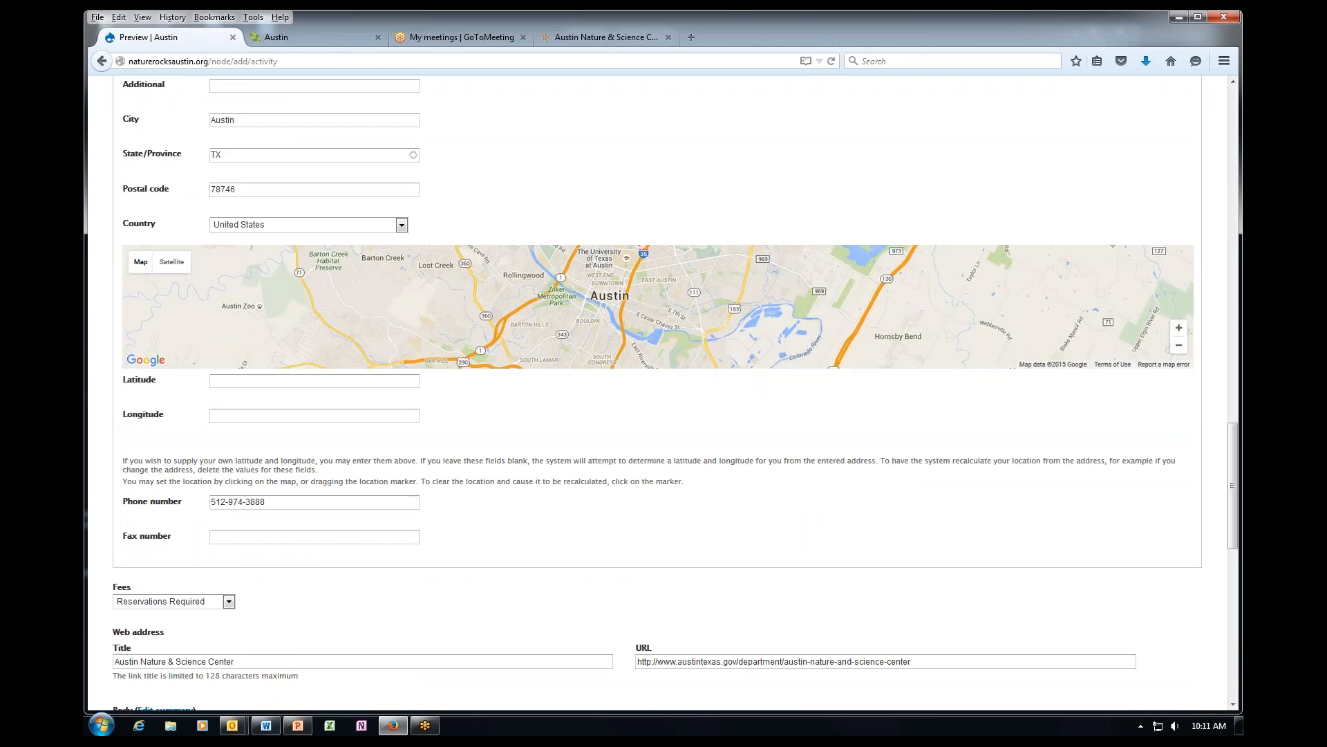
scroll(128, 494, down, 5)
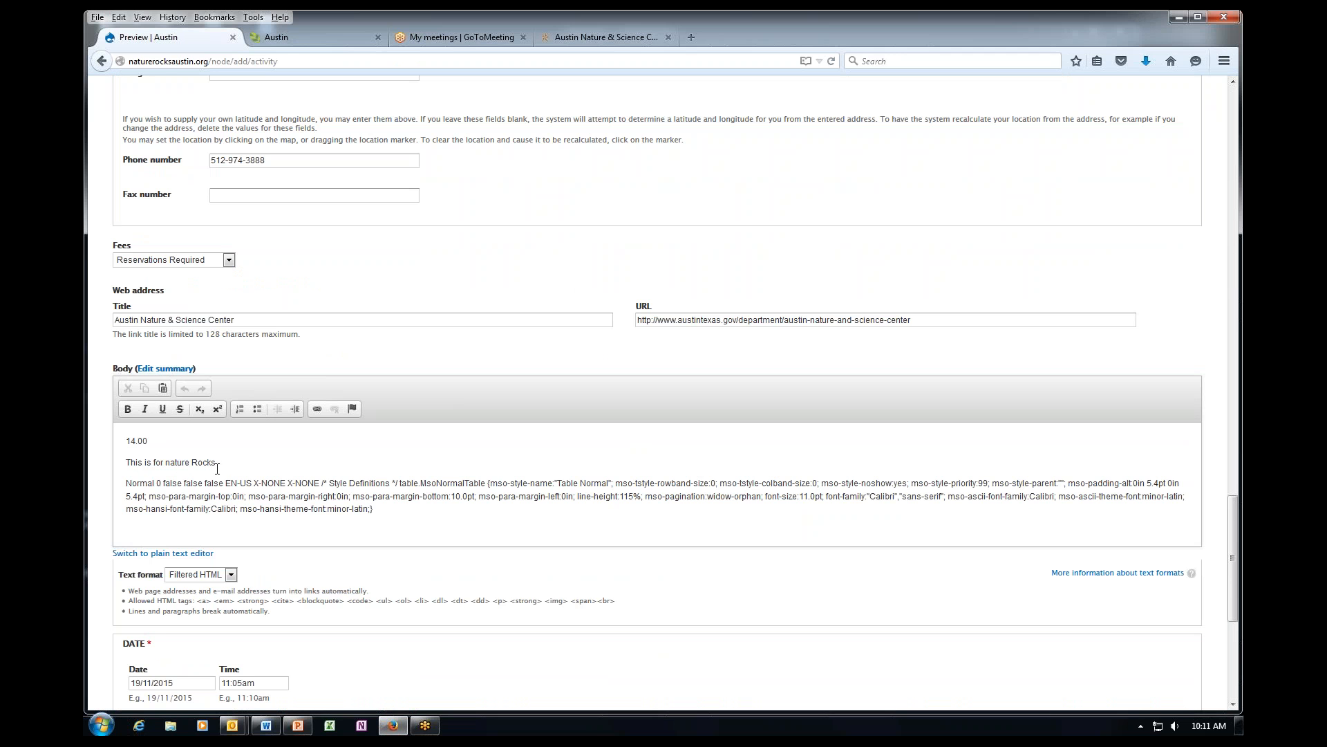
Delete the stray 14.00, the Word styling paragraph and the pasted line from the Body.
drag(169, 442, 119, 446)
key(Delete)
key(Delete)
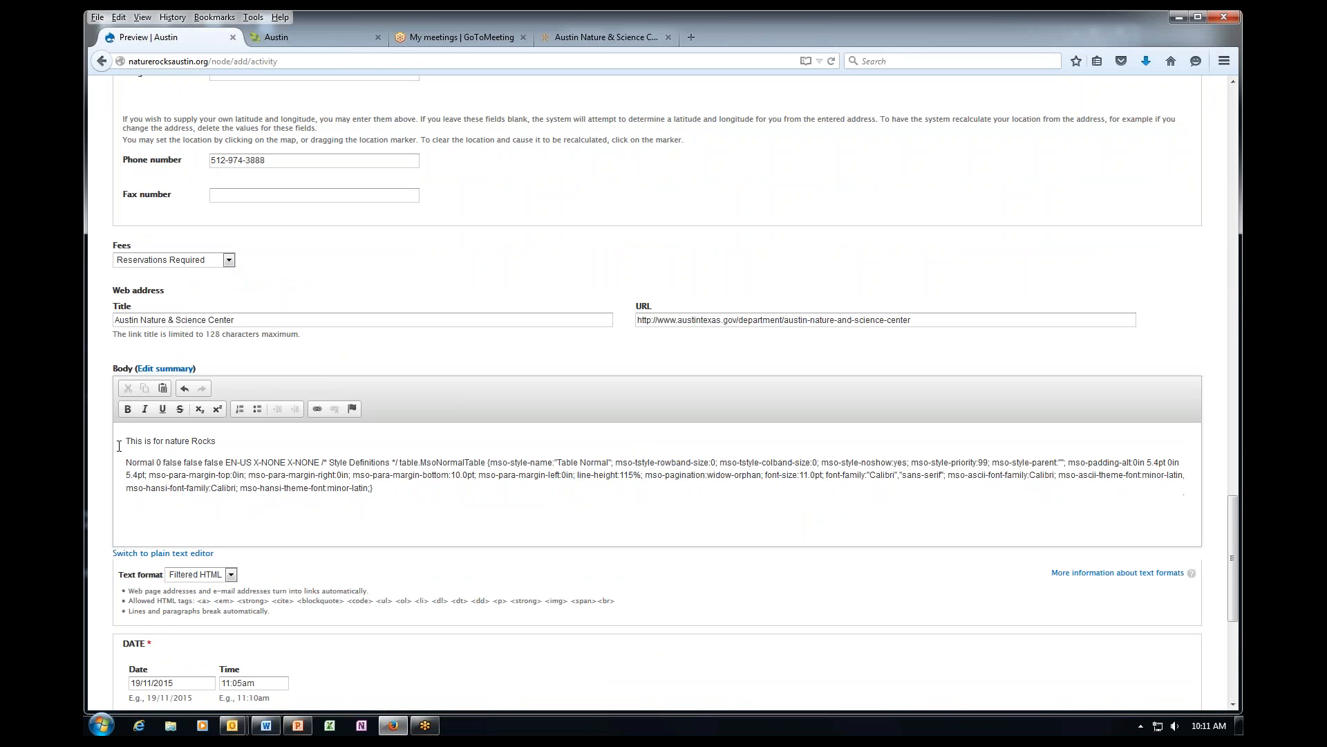
drag(125, 462, 439, 499)
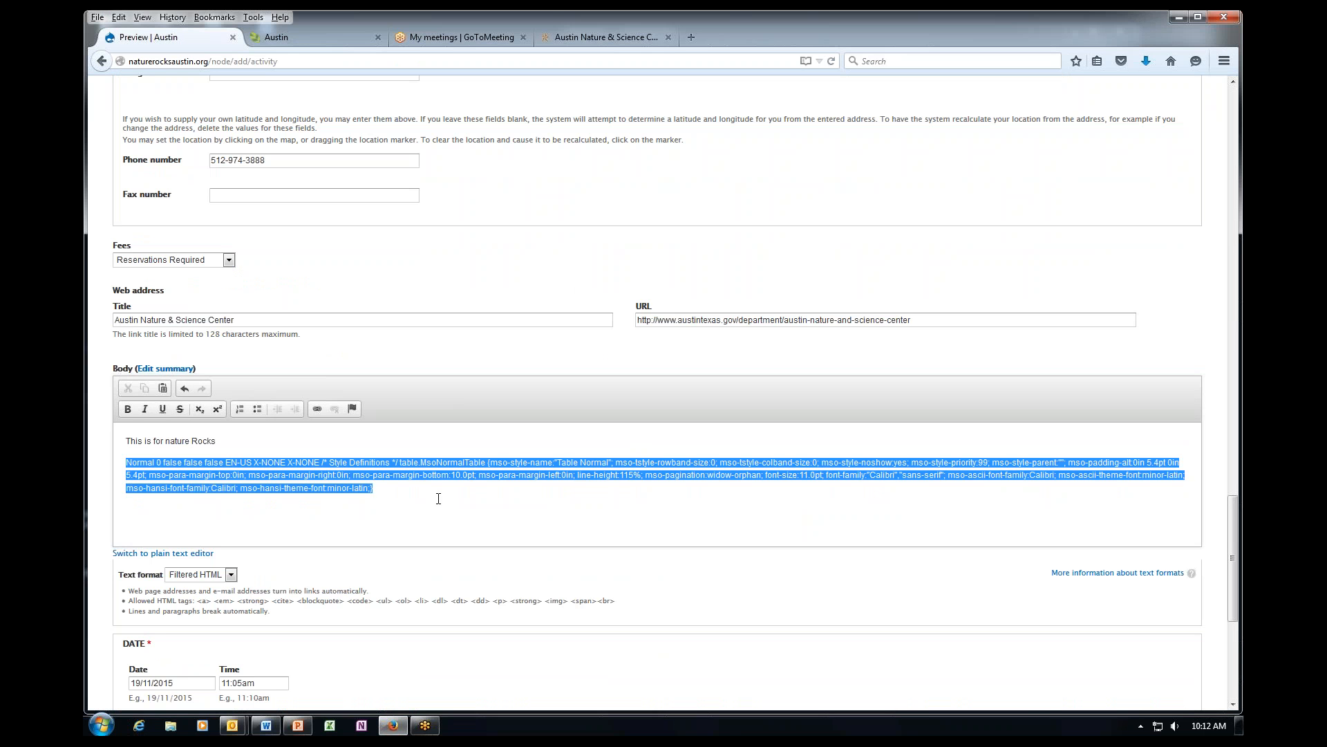
key(Delete)
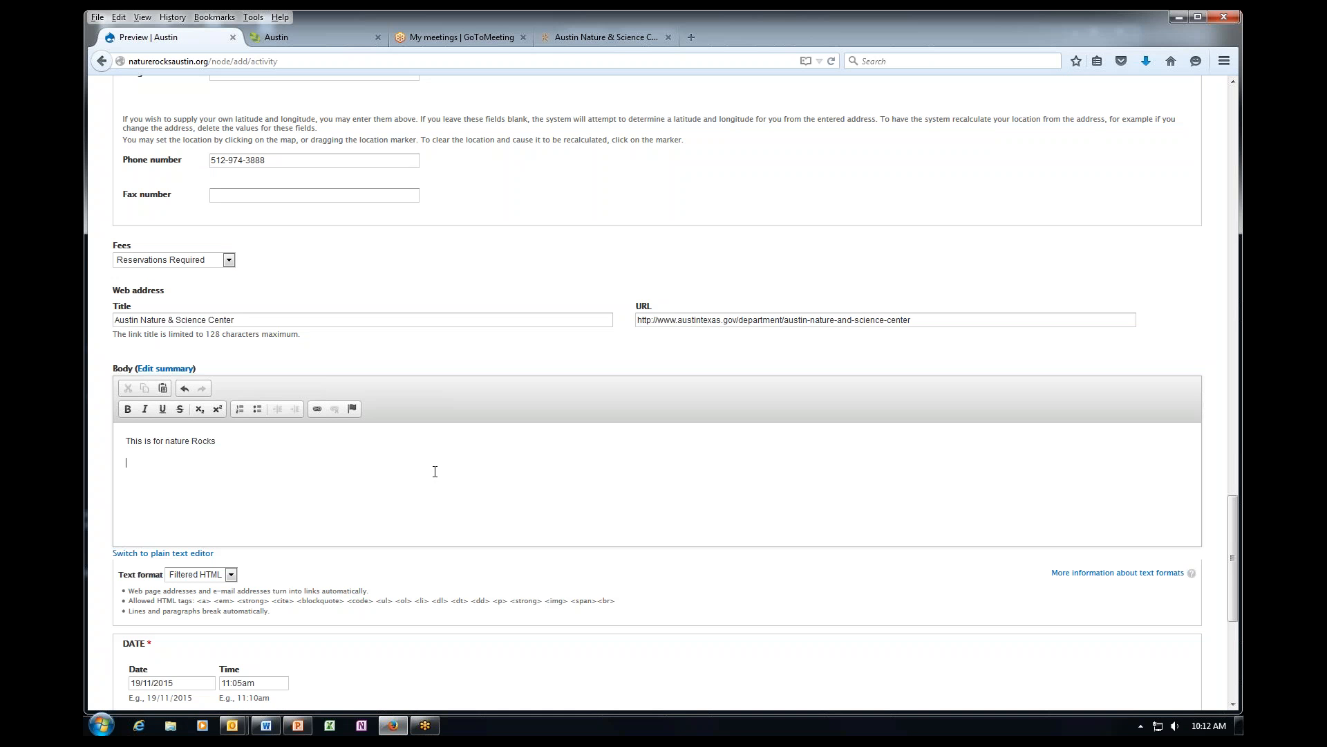
scroll(429, 475, down, 3)
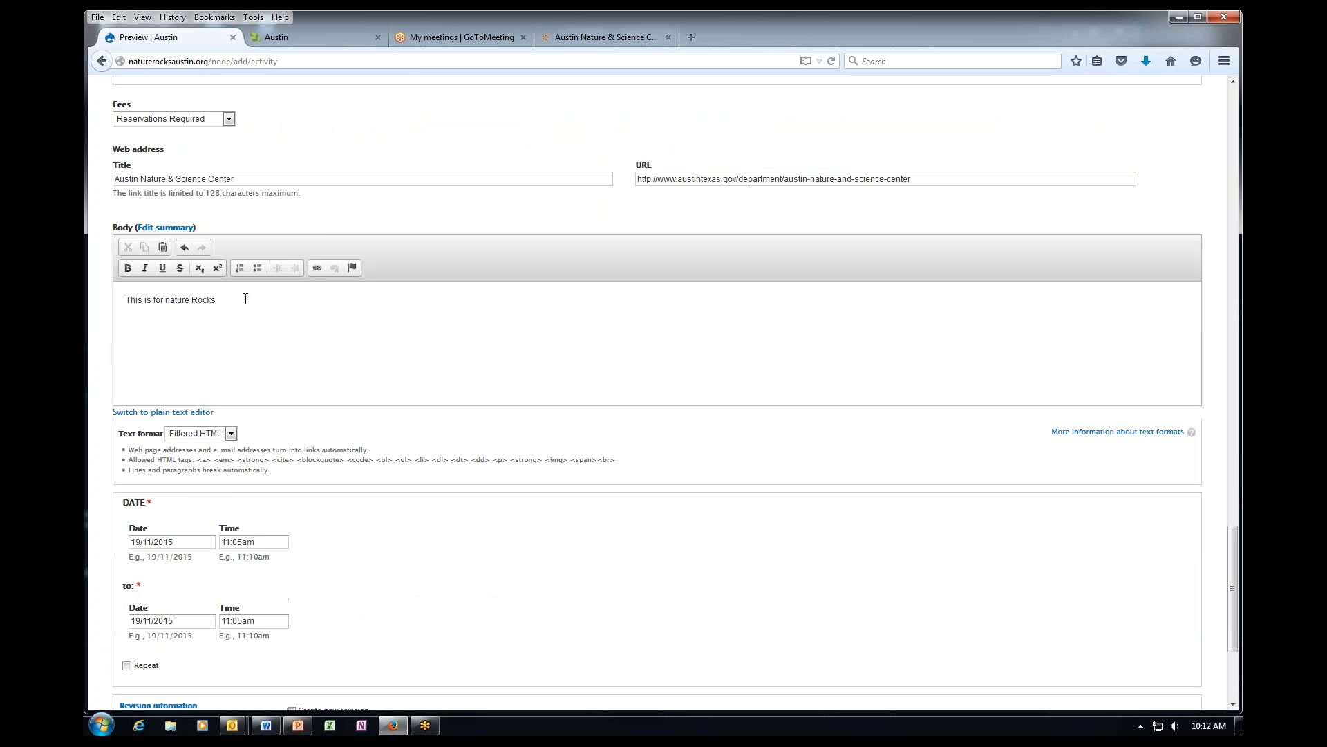
drag(246, 299, 126, 300)
key(Delete)
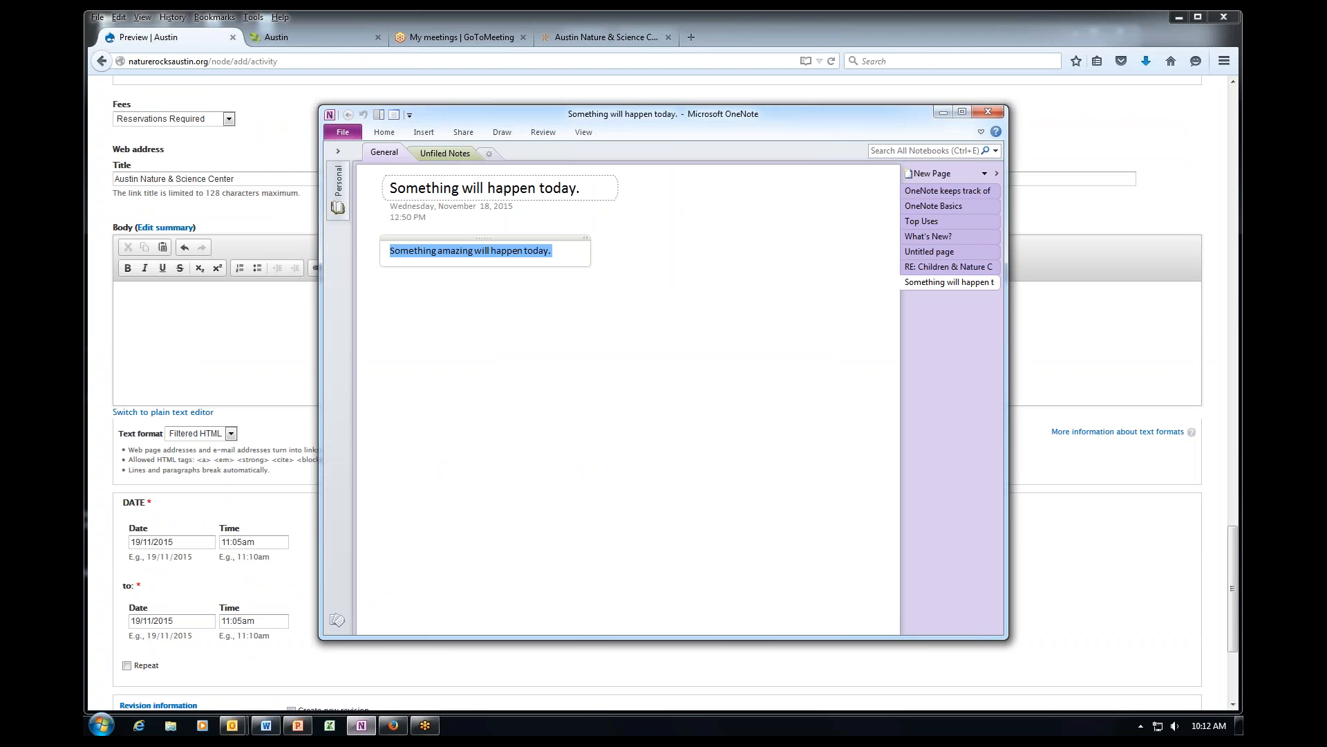
Copy 'Something amazing will happen today.' from OneNote, close OneNote, and click into the Body.
click(560, 254)
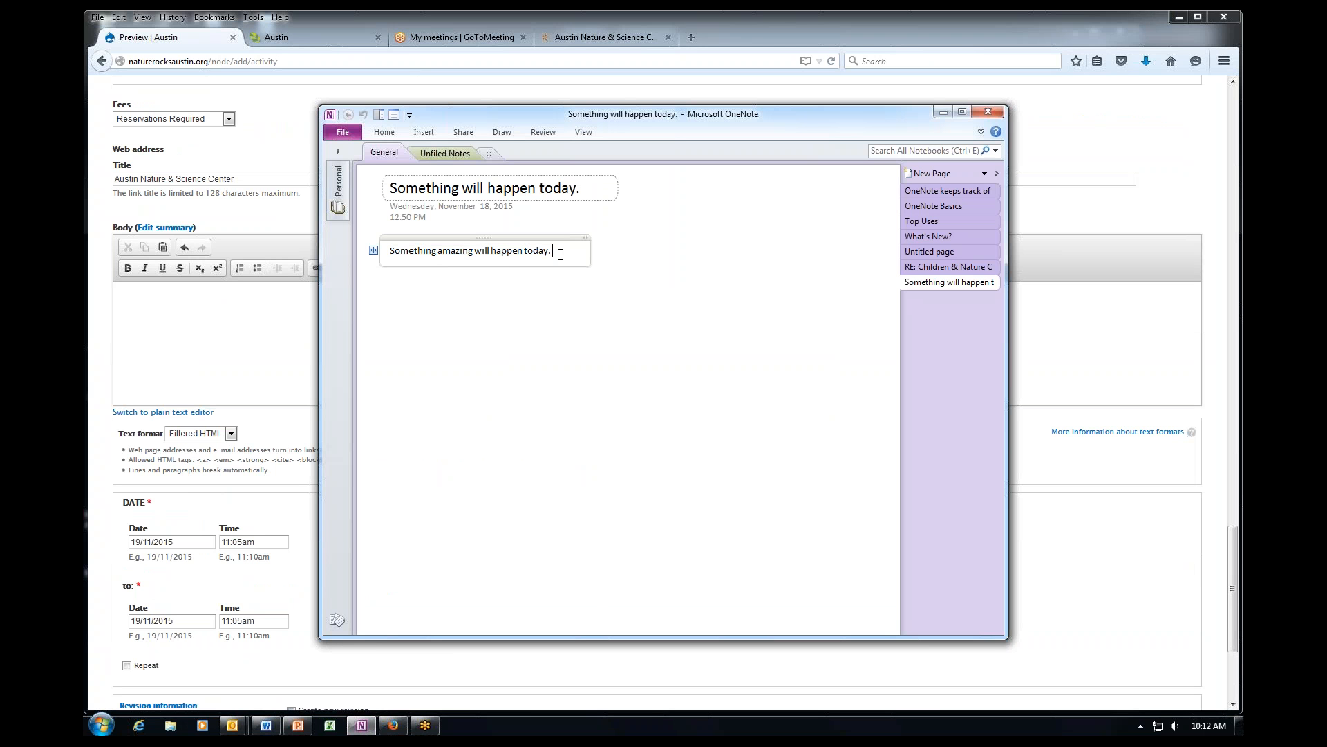
drag(561, 254, 388, 254)
key(ctrl+c)
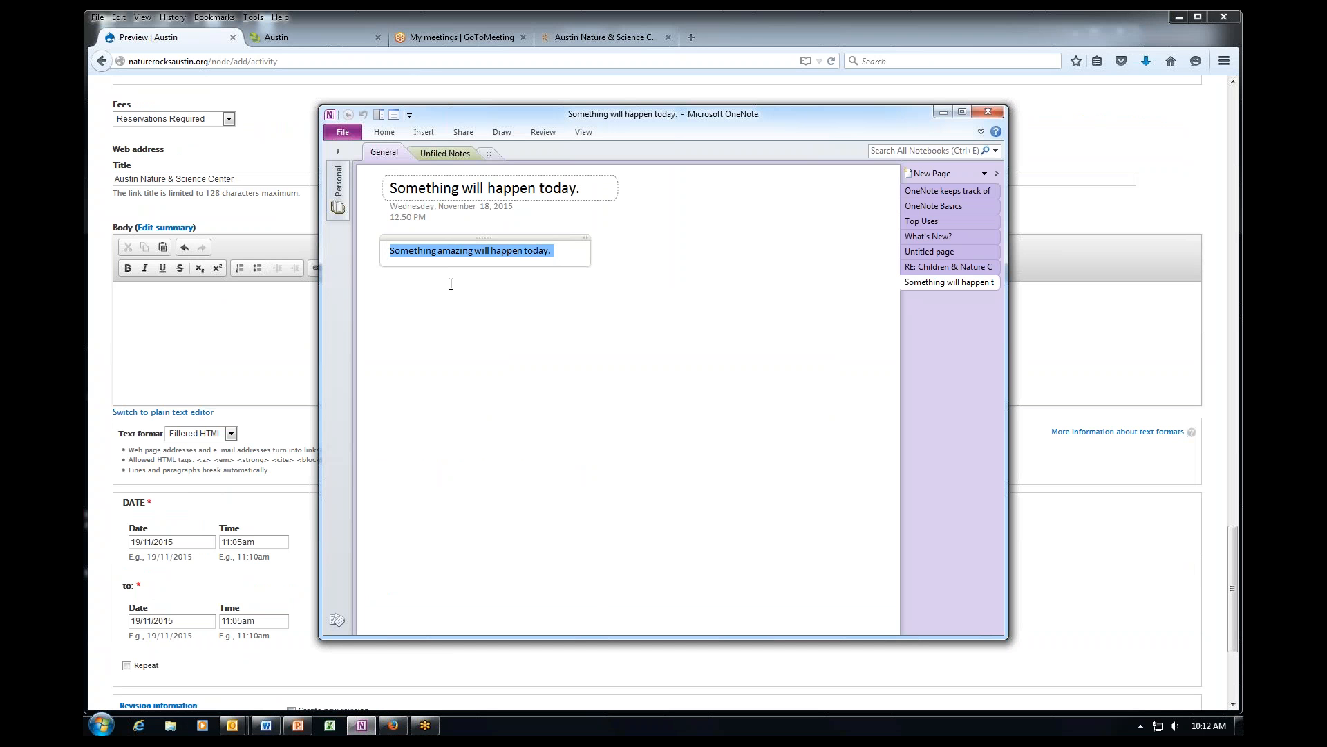
click(987, 112)
click(234, 301)
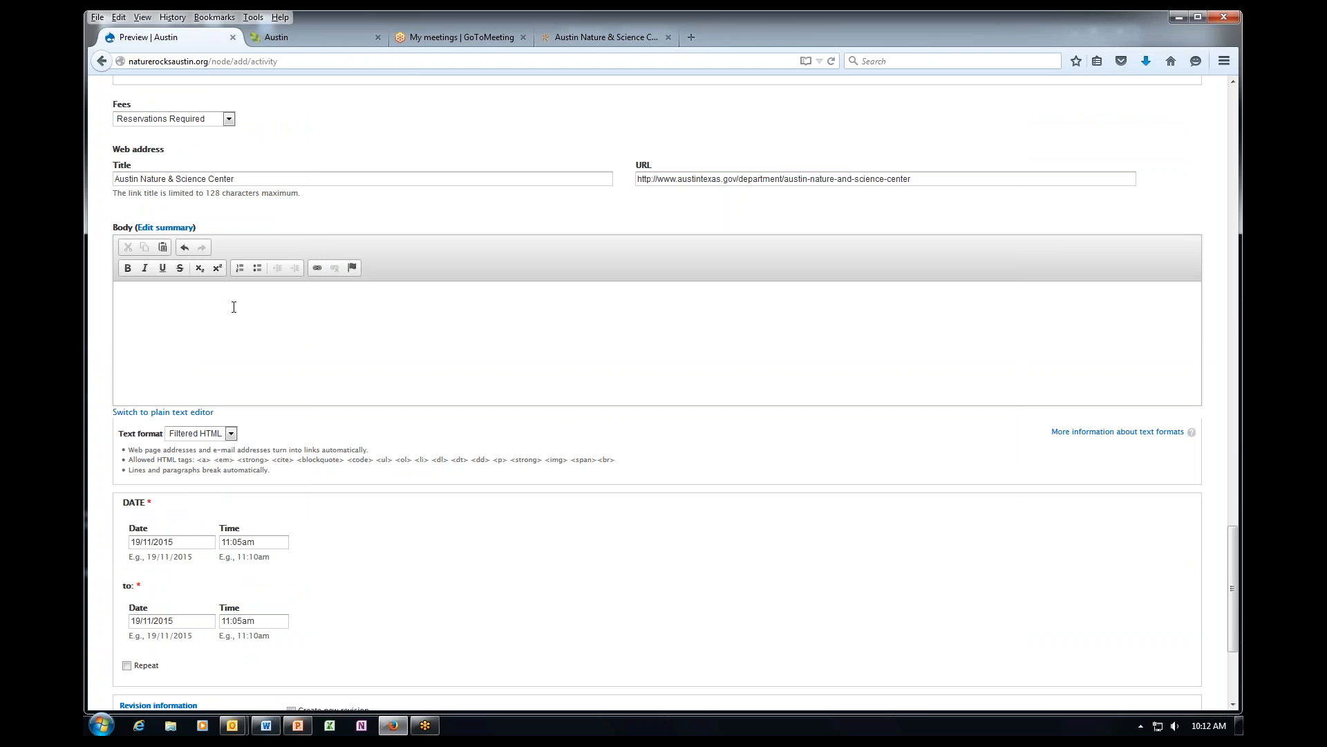
key(ctrl+v)
drag(253, 301, 127, 306)
key(Delete)
click(591, 40)
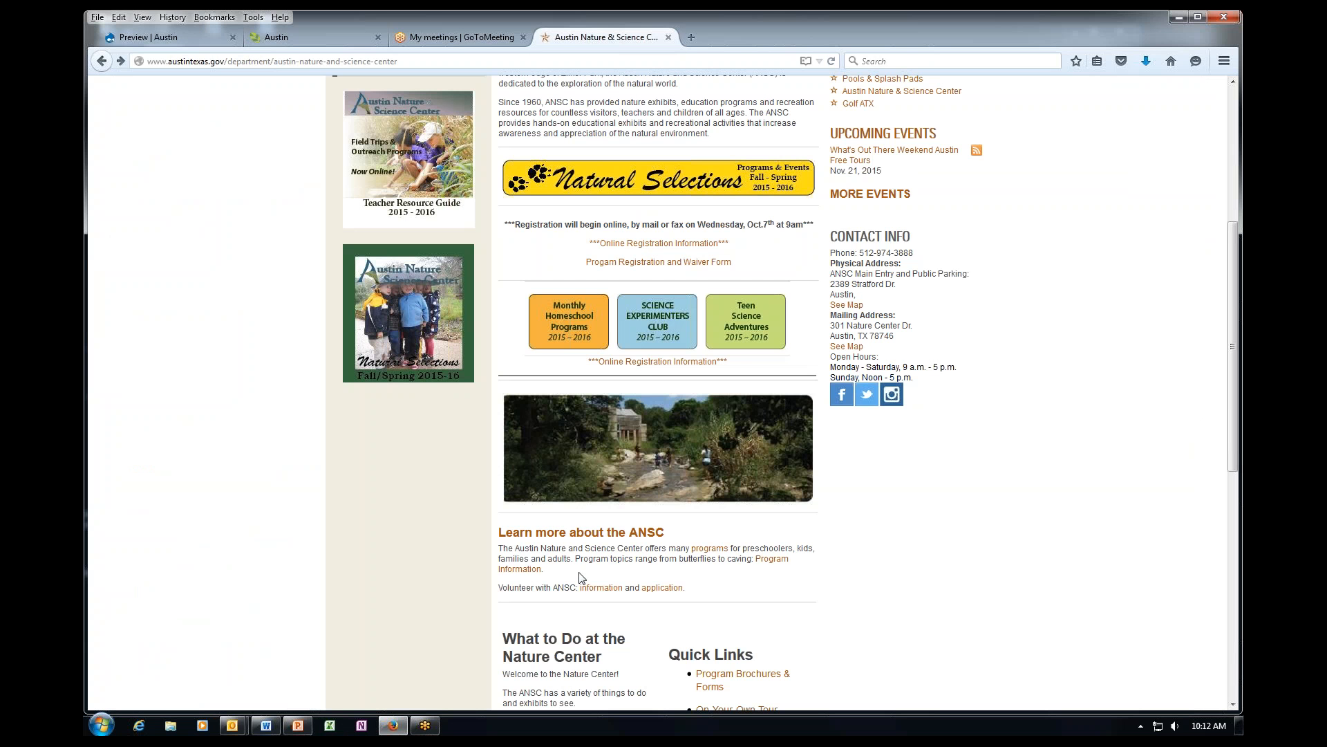
scroll(650, 587, down, 1)
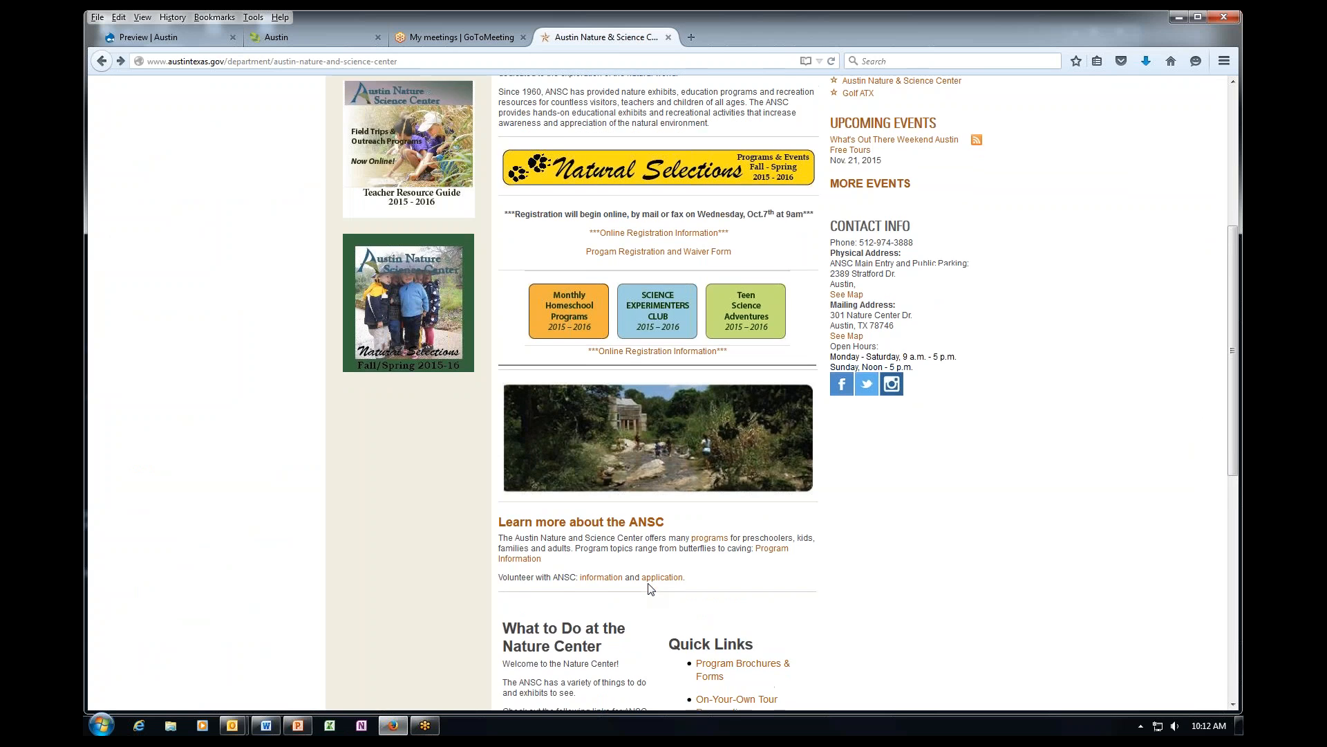
scroll(701, 338, up, 3)
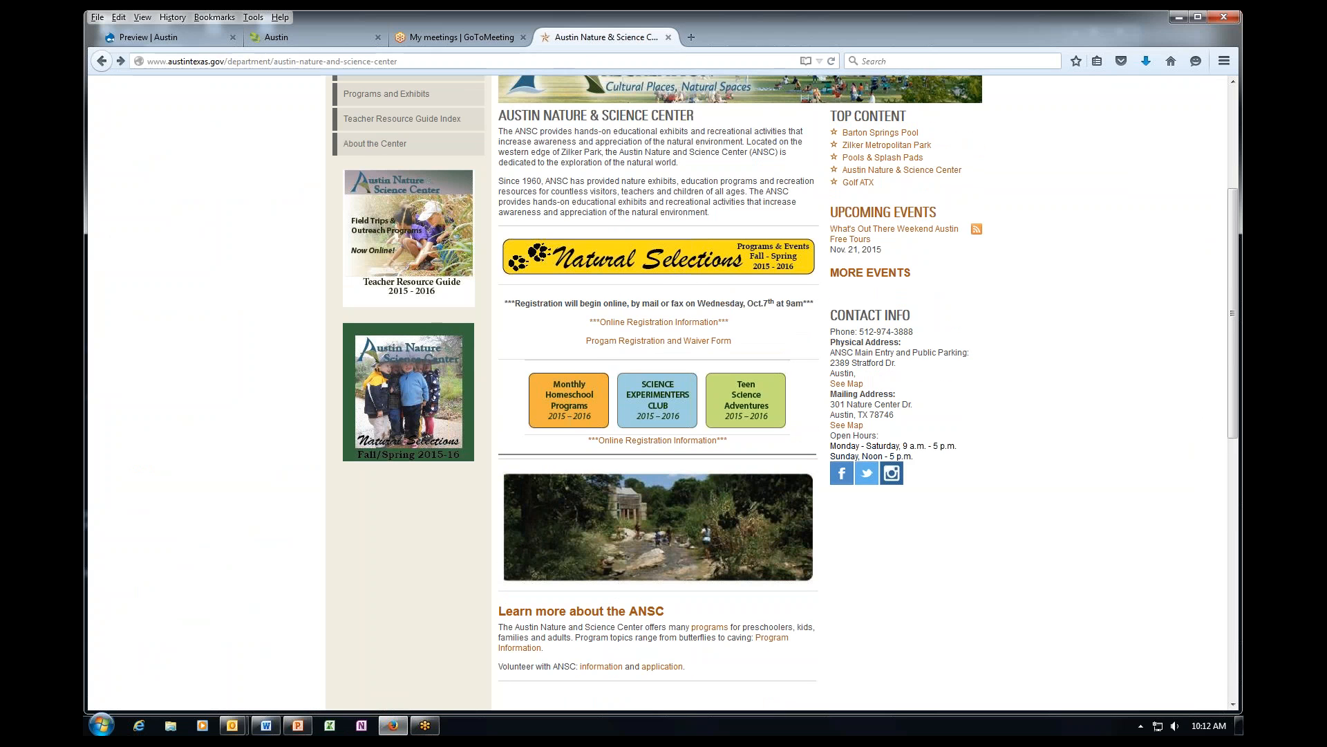
click(192, 38)
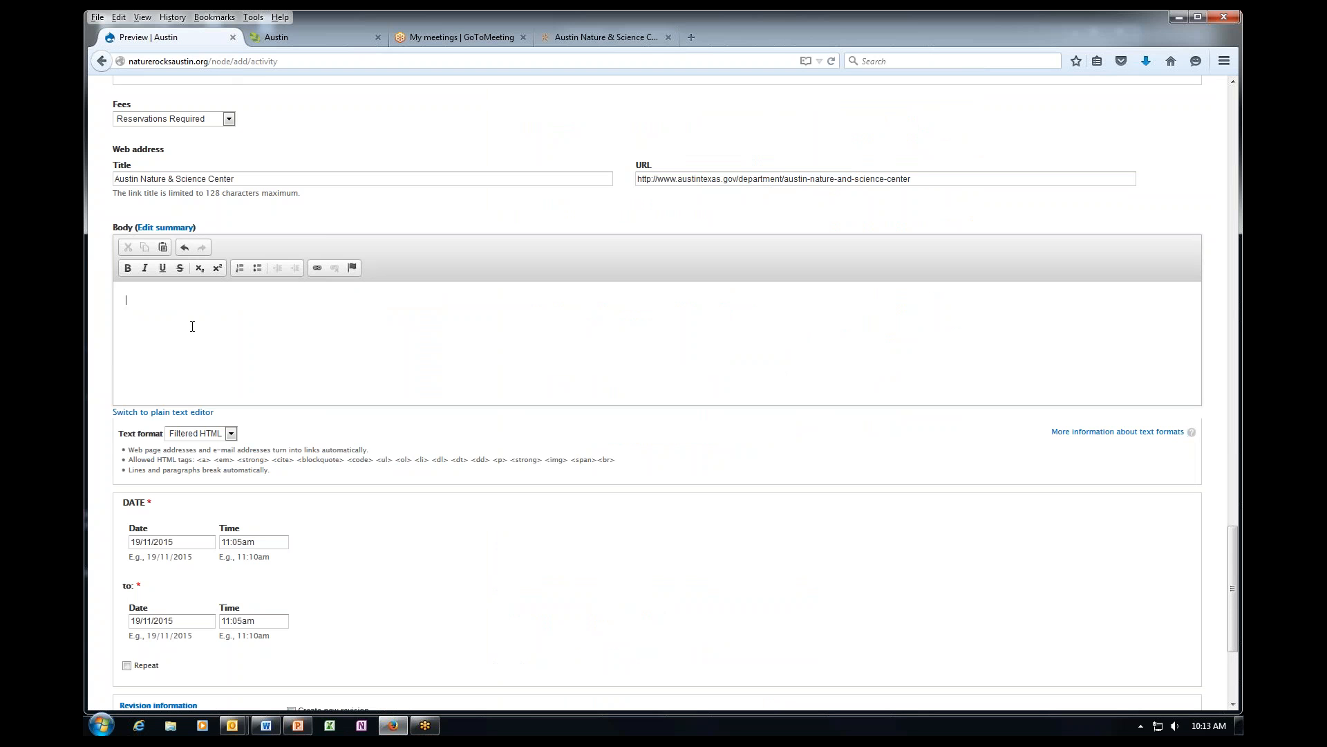
Type 'Hike and observe patterns in Nature' as the activity's Body description.
text(Hike and observe patterns in Nature.)
click(276, 300)
scroll(275, 381, up, 10)
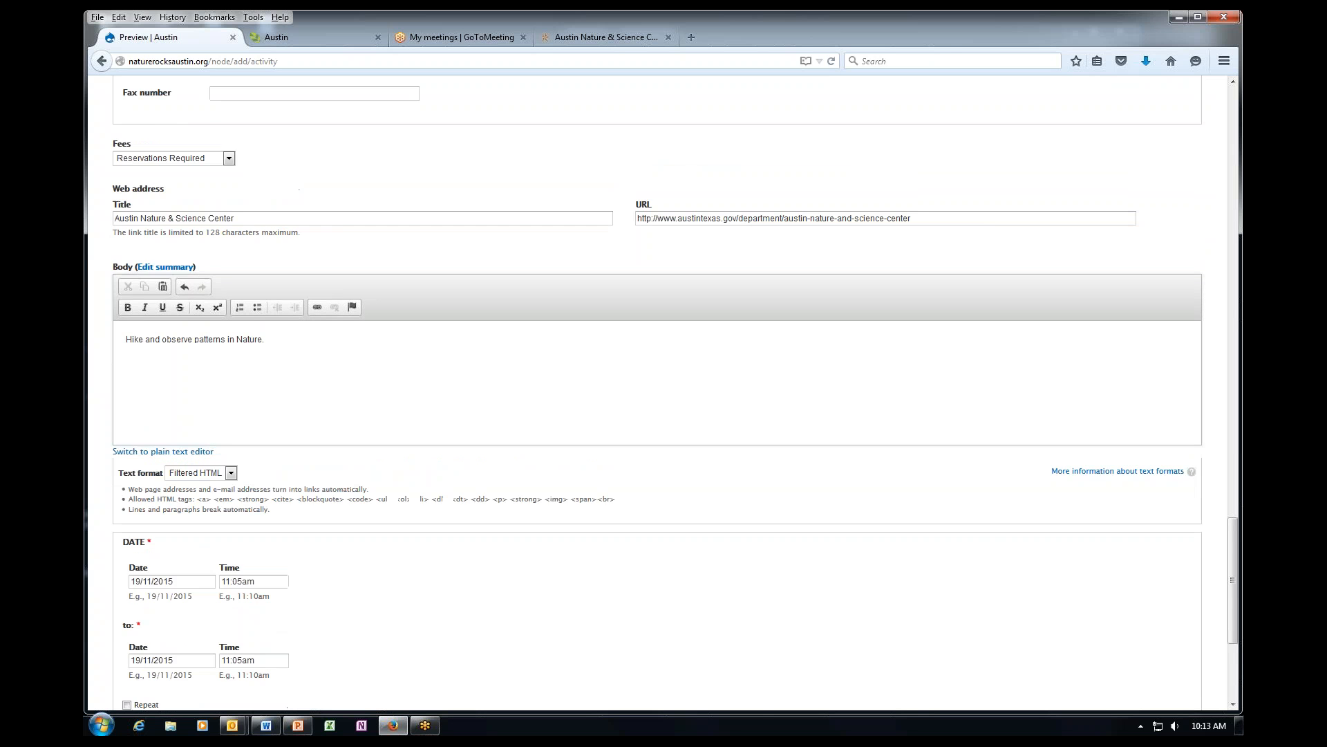
scroll(249, 234, up, 4)
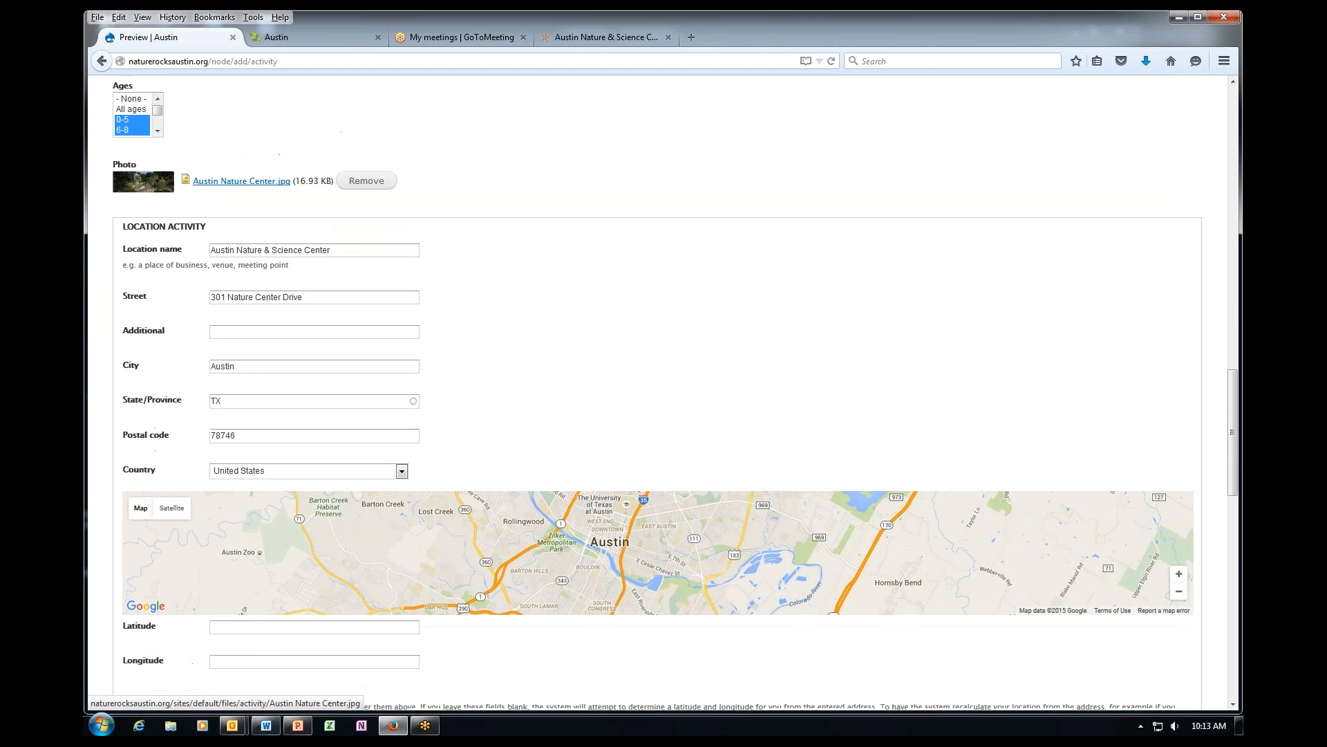
scroll(259, 477, down, 10)
scroll(259, 477, down, 4)
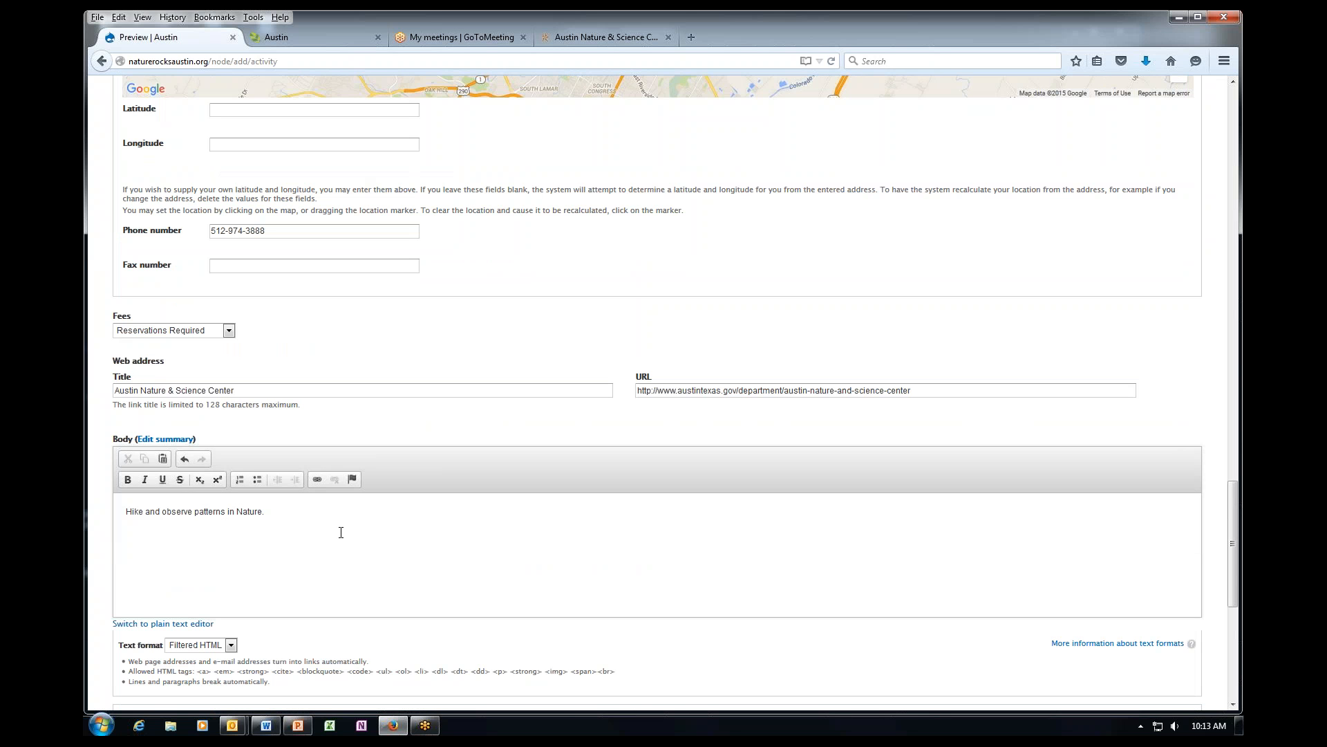
click(292, 540)
scroll(327, 532, down, 5)
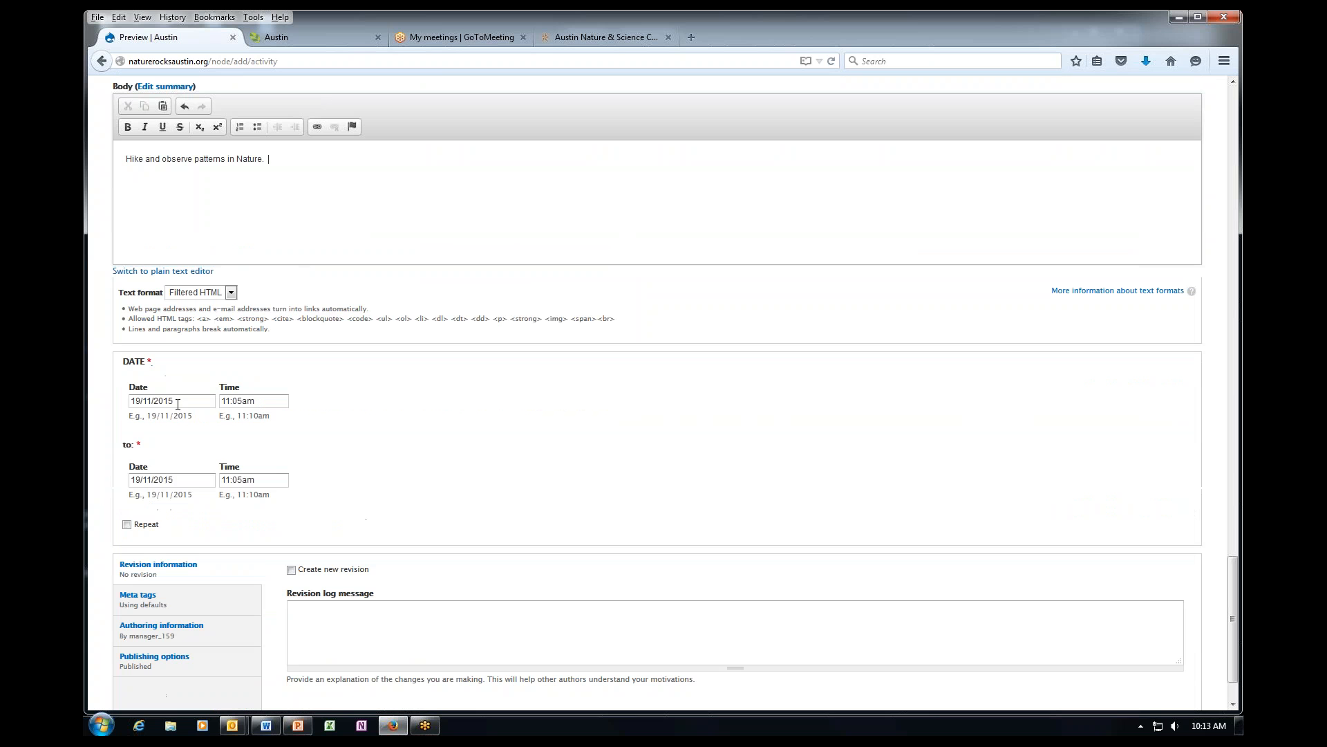
Set both the start and end dates to 15 February 2016 with the date pickers.
click(177, 404)
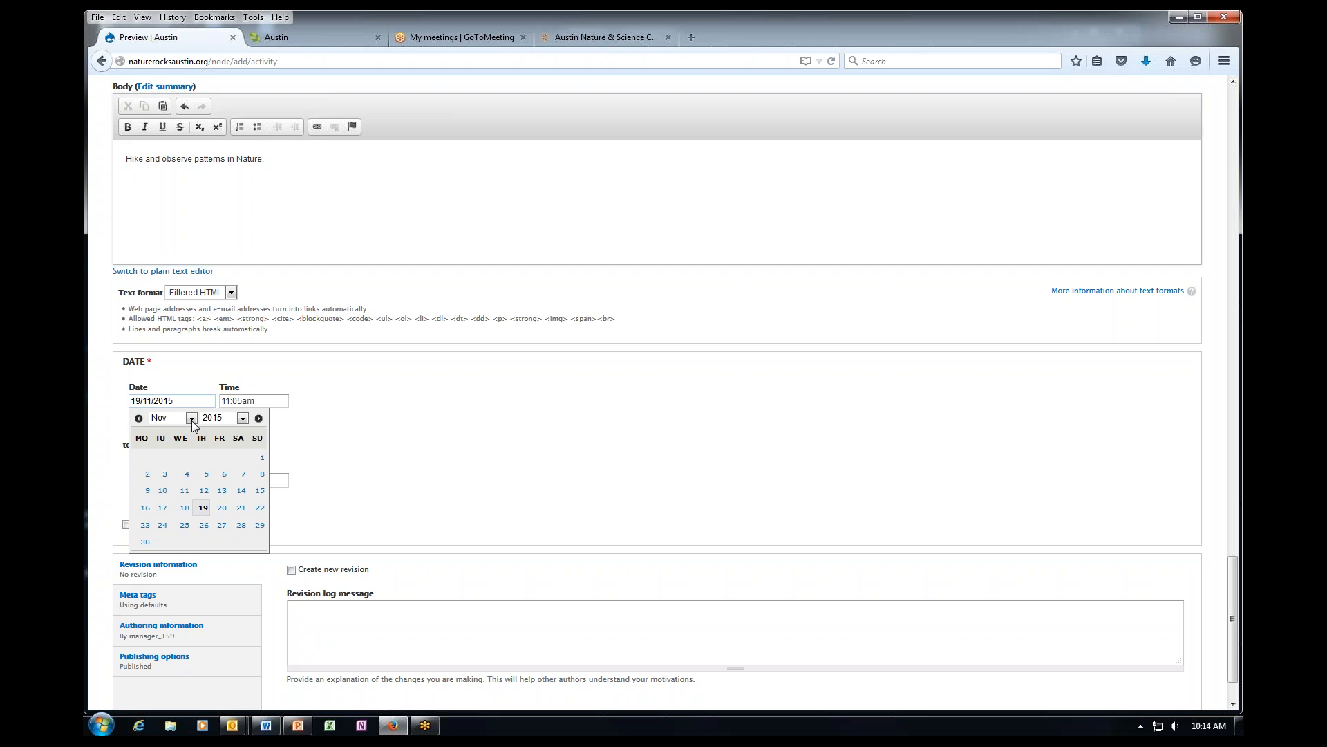
click(193, 421)
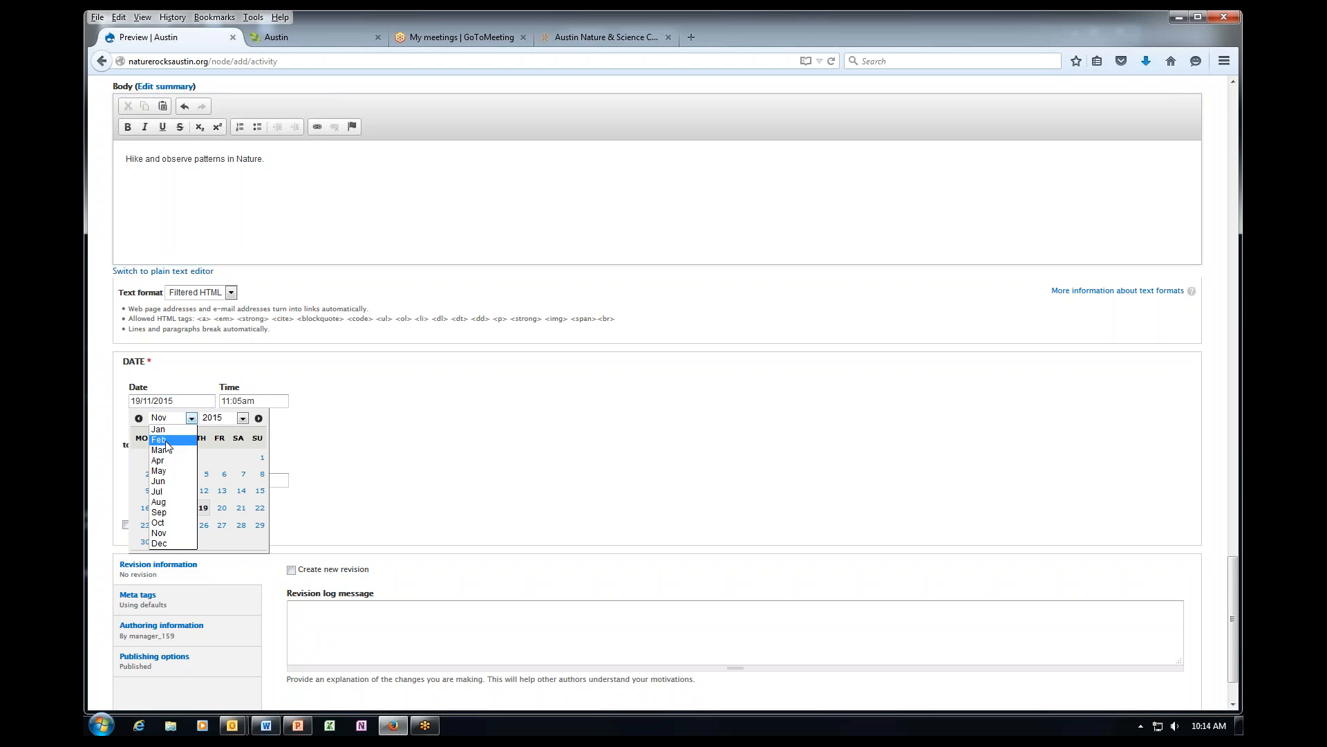
click(177, 437)
click(243, 418)
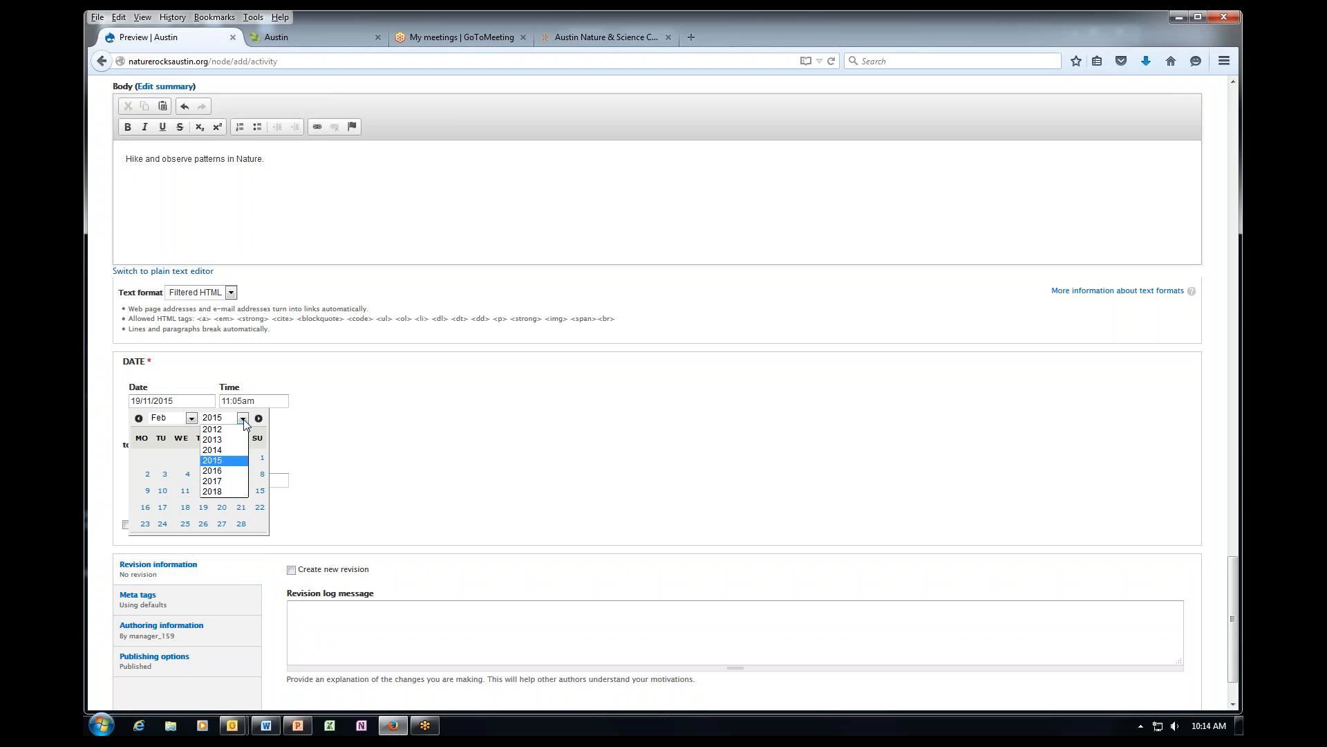
click(222, 472)
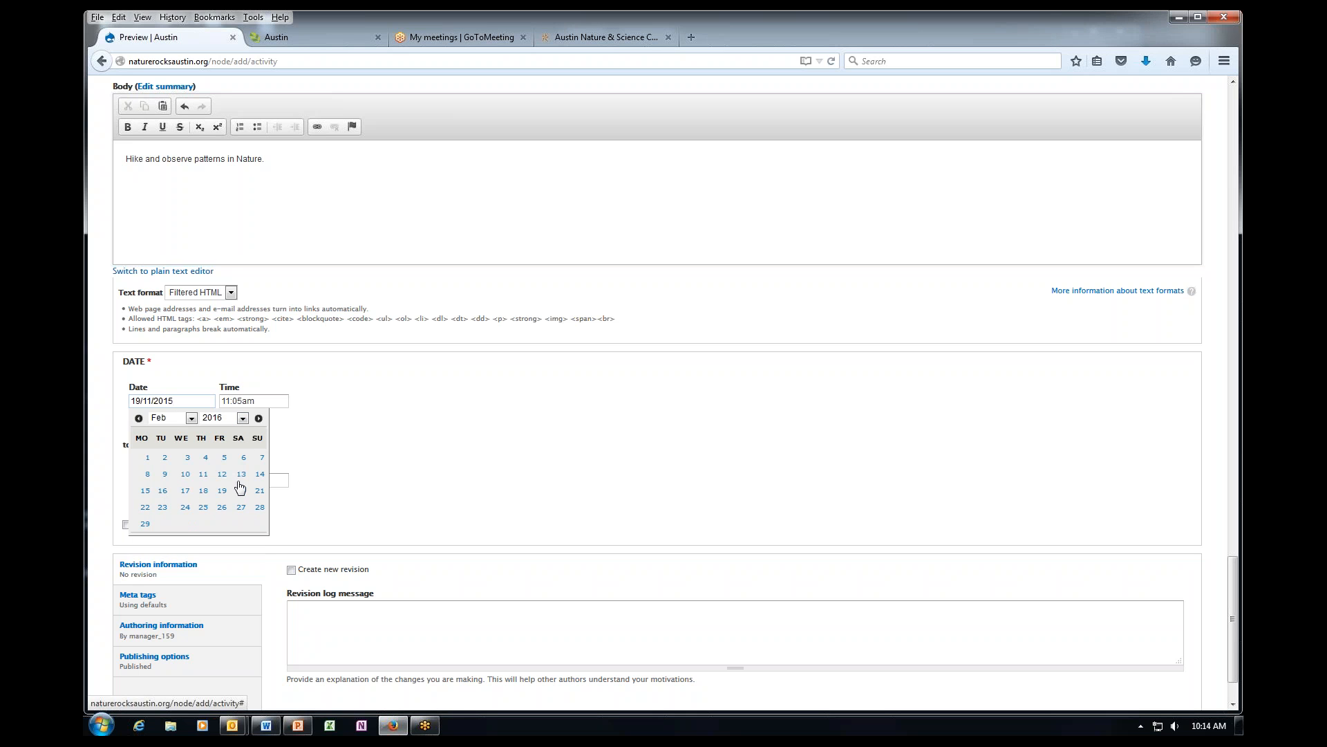
click(146, 491)
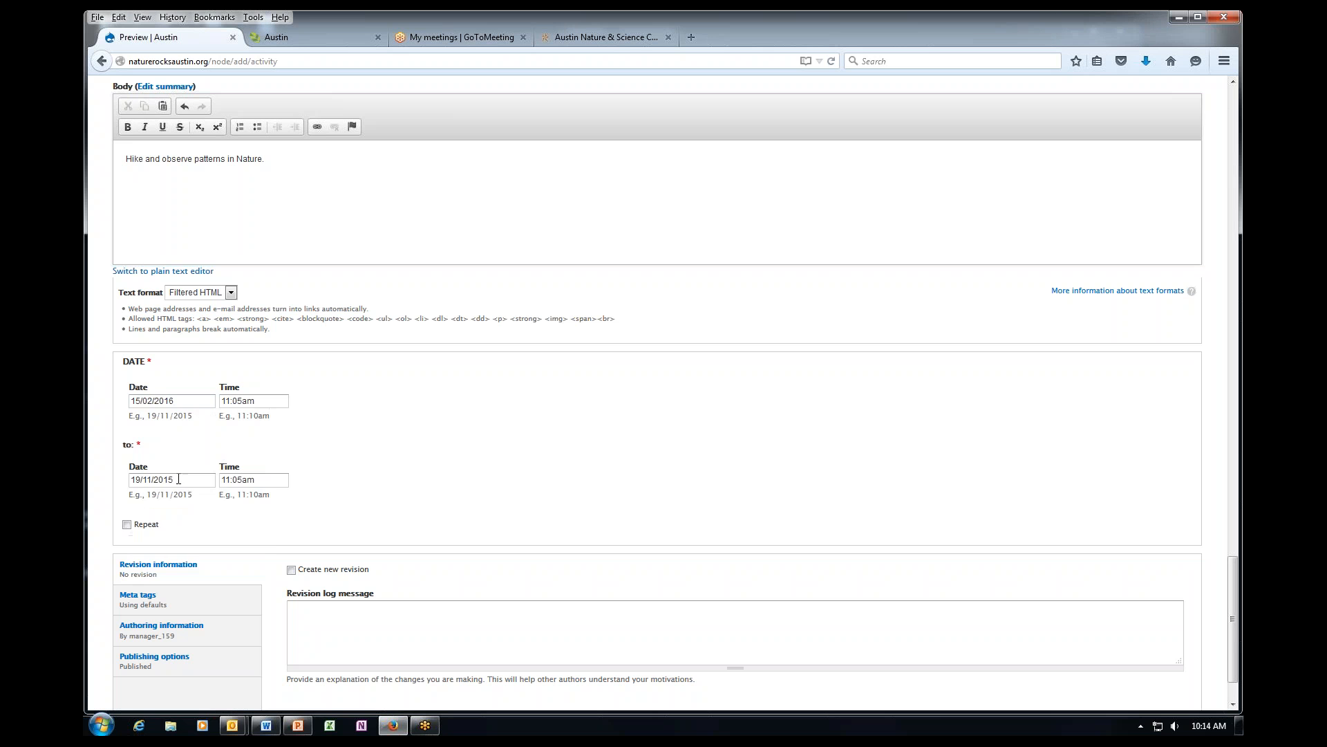
click(178, 479)
click(183, 496)
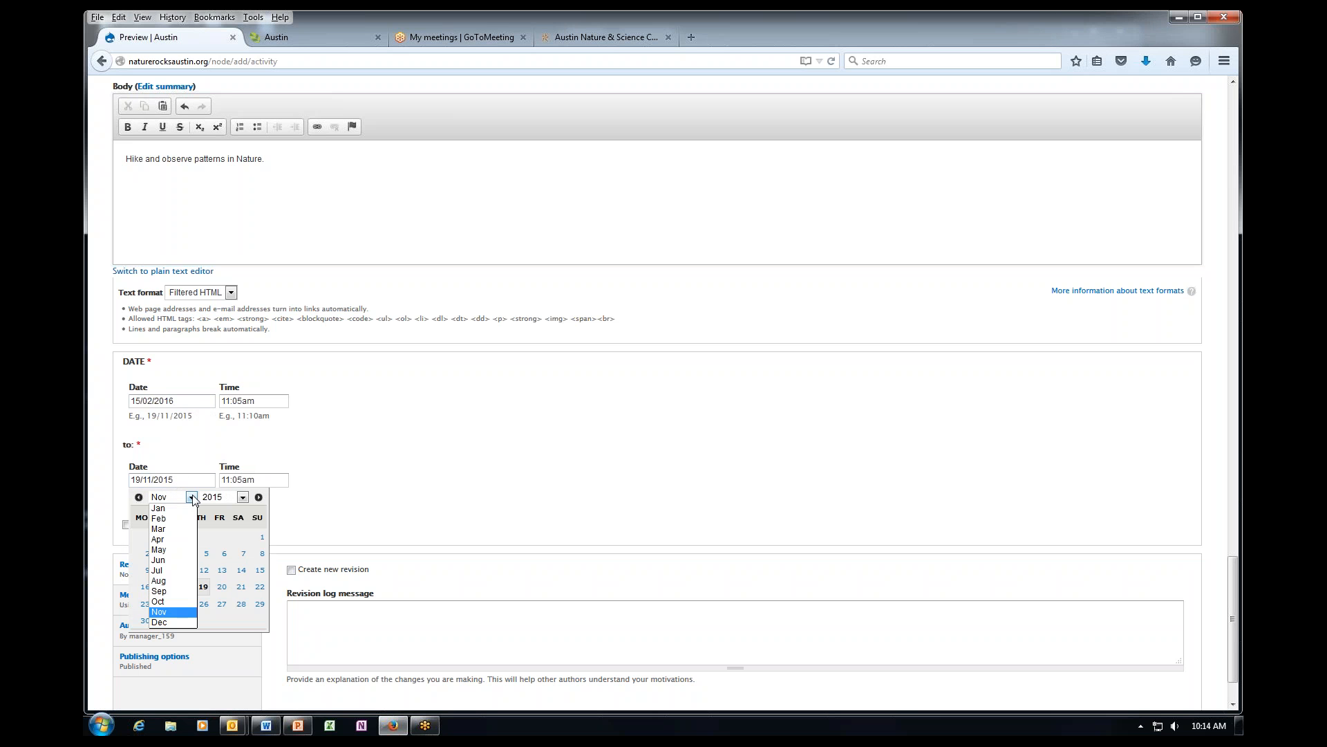
click(173, 523)
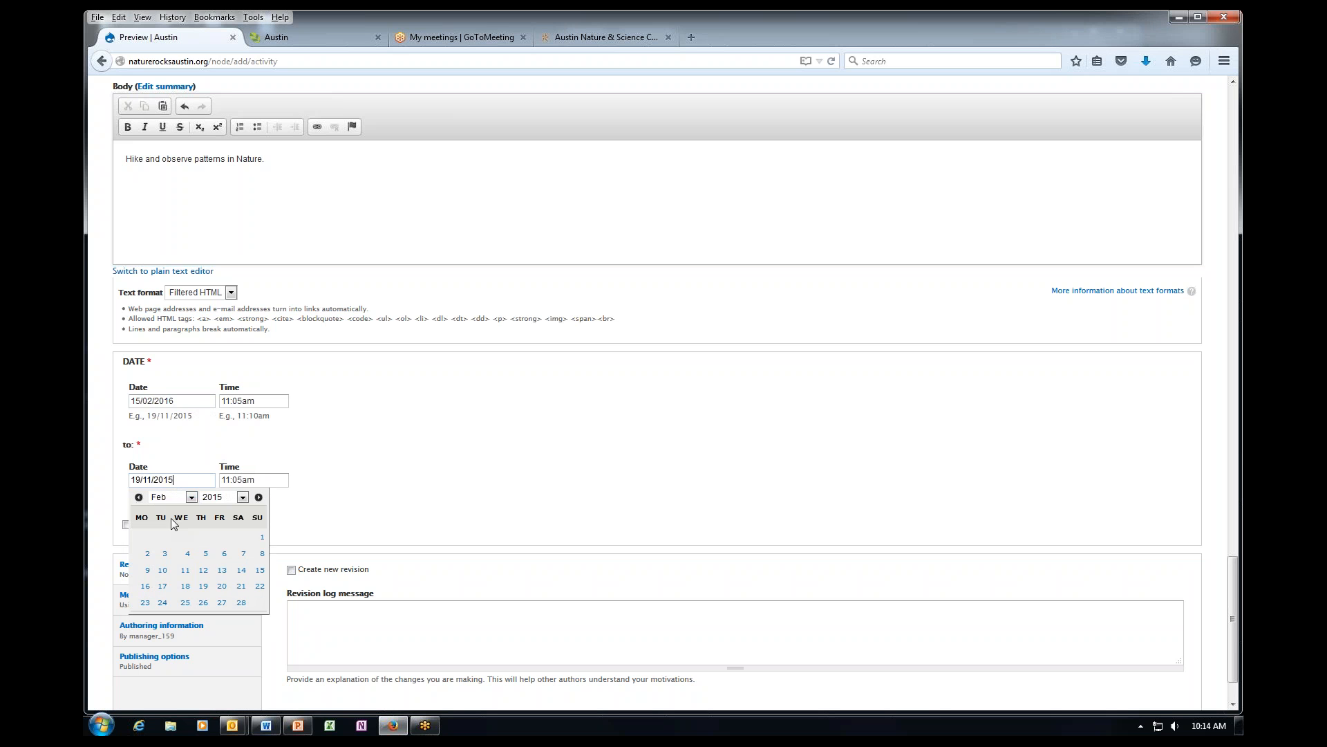
click(243, 496)
click(221, 549)
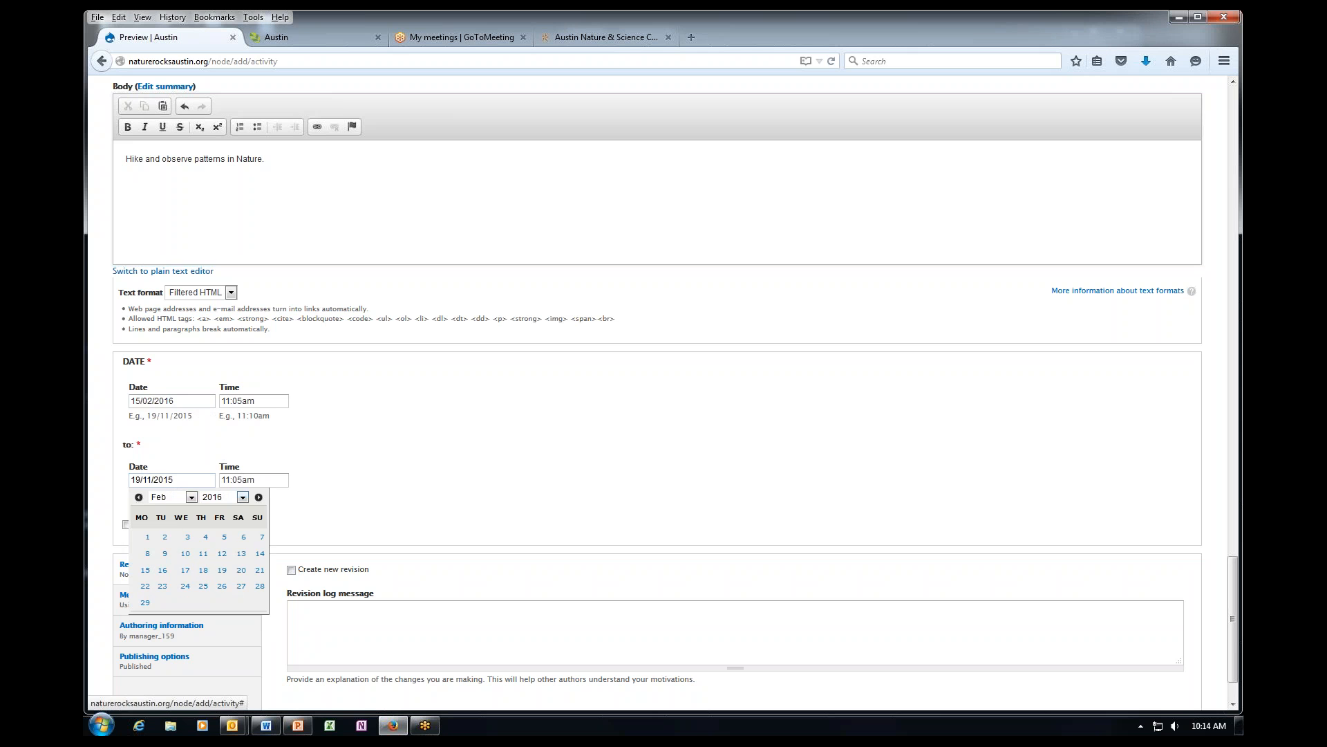
click(145, 571)
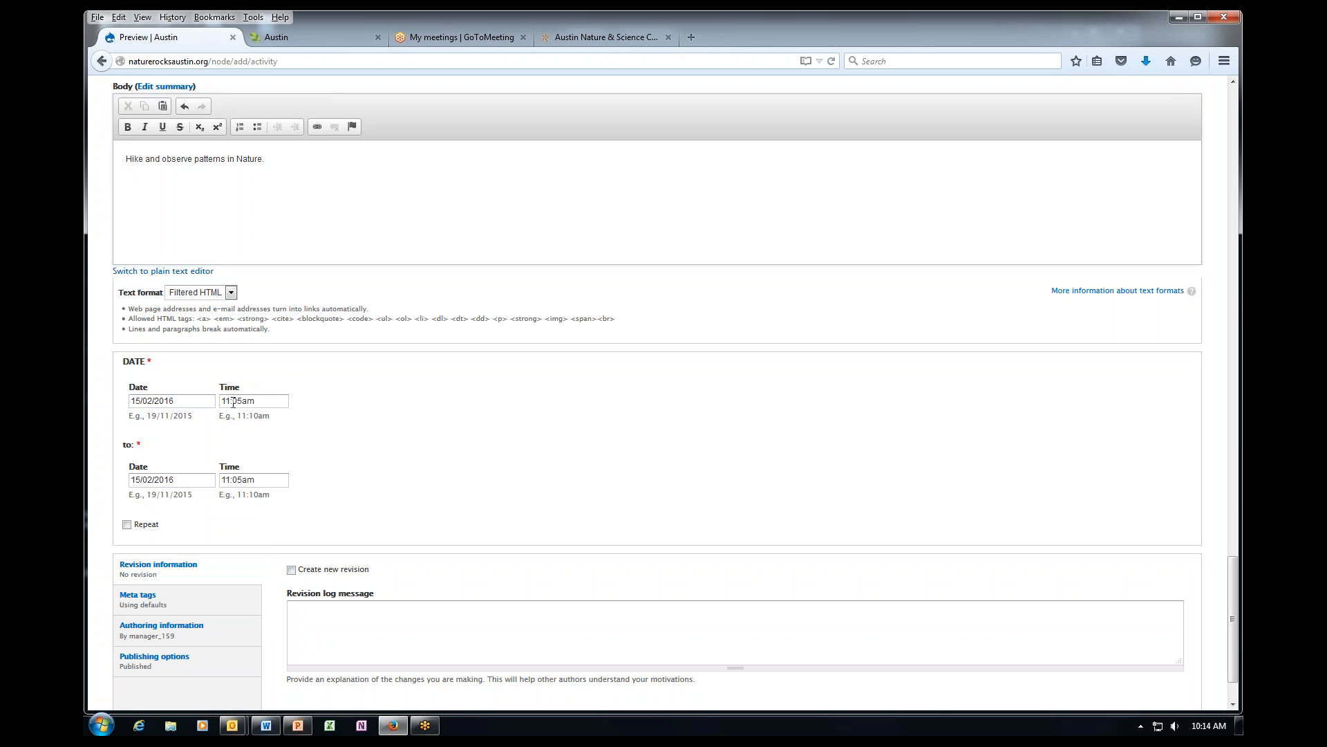
Set the start time to 08:00am and the end time to 05:00pm.
double_click(229, 403)
text(8)
key(Right)
key(Right)
click(228, 481)
click(228, 480)
text(3)
key(Right)
key(Right)
click(376, 503)
scroll(359, 444, down, 2)
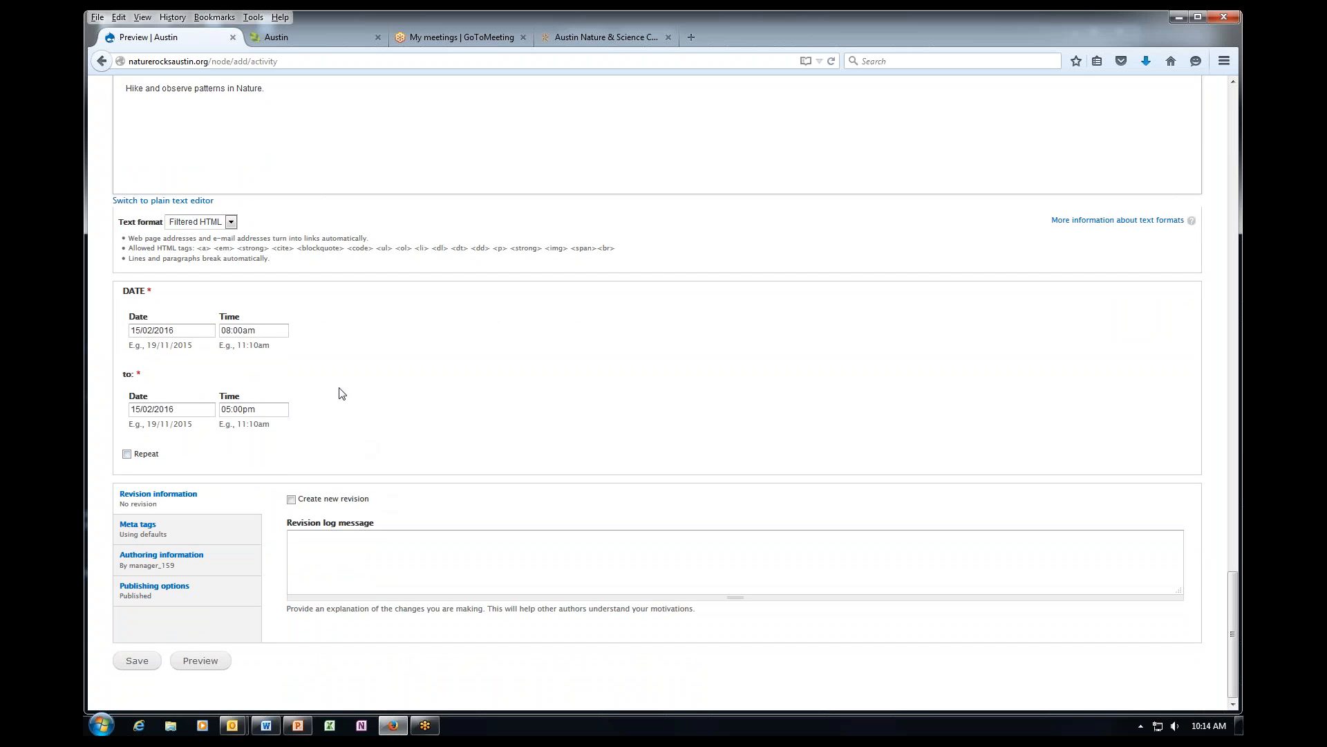
Try the Repeat options, then untick Repeat to keep a one-time event and preview it.
click(127, 455)
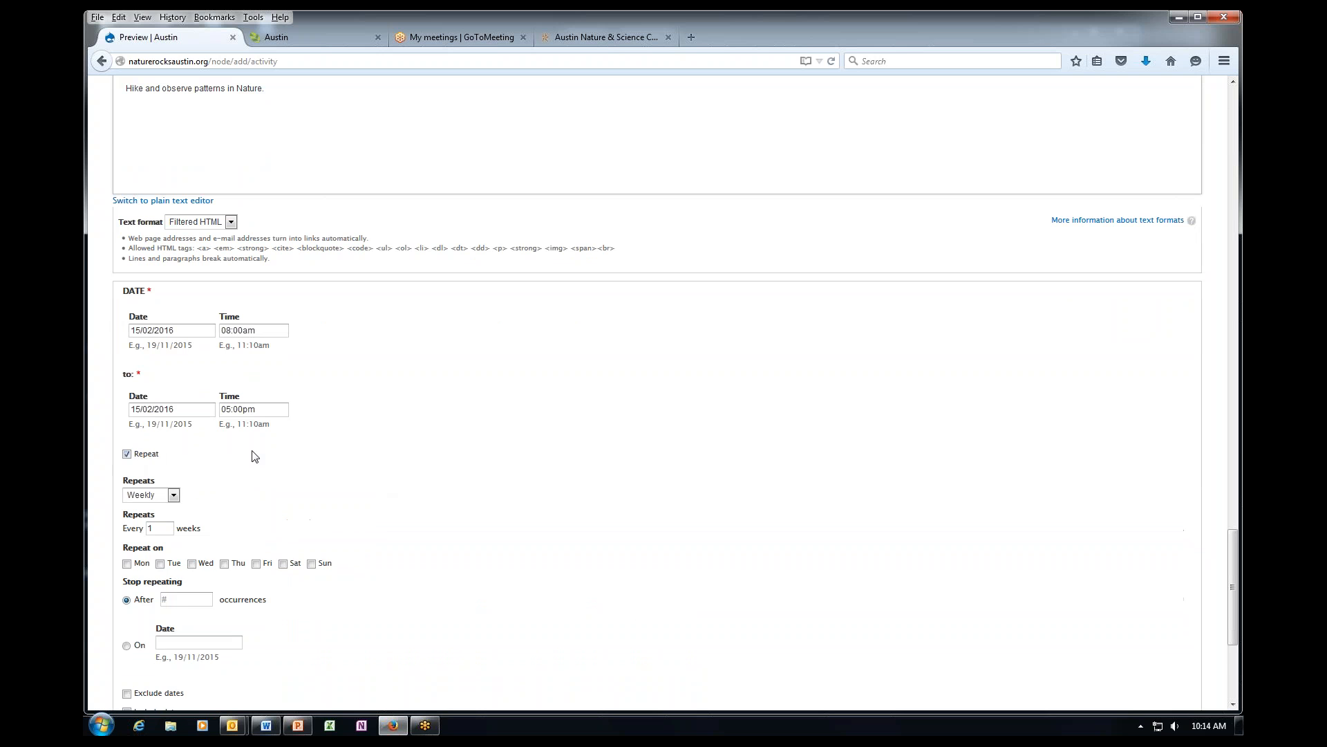
scroll(285, 465, down, 3)
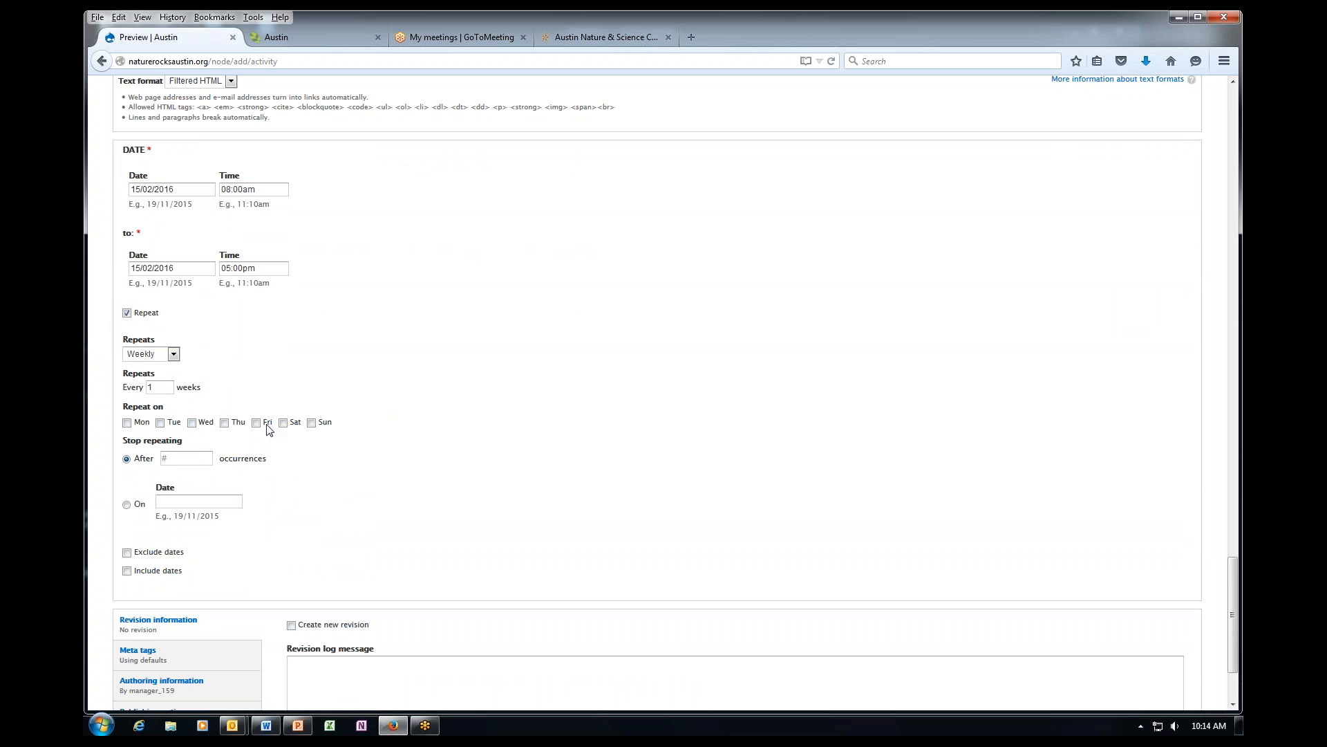
click(174, 355)
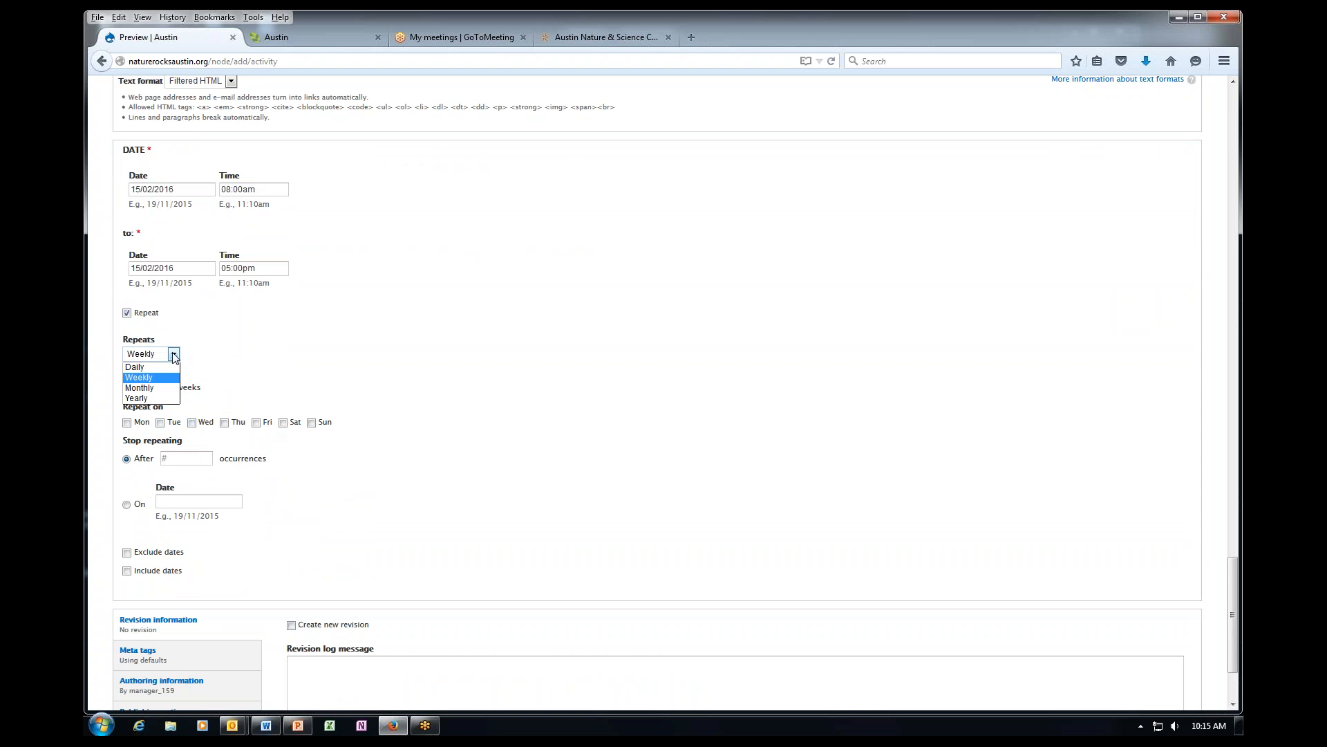
double_click(139, 377)
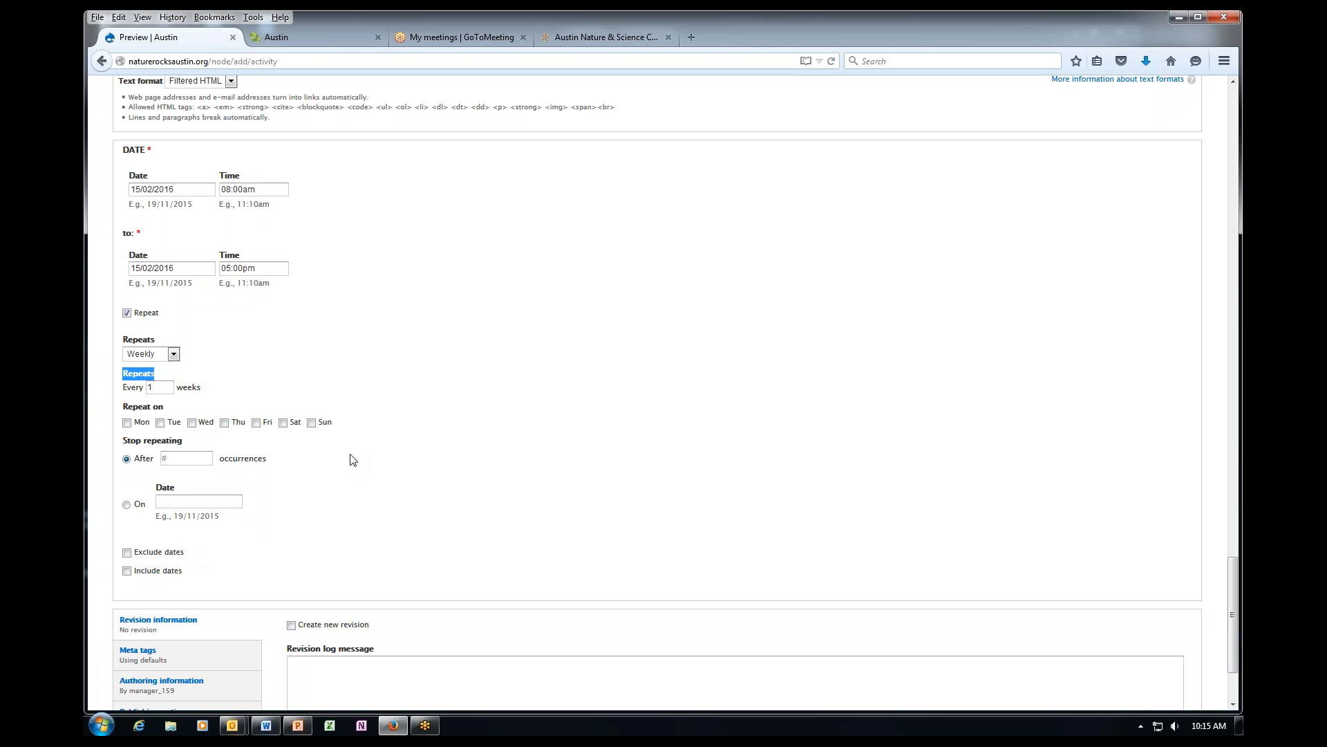
click(127, 314)
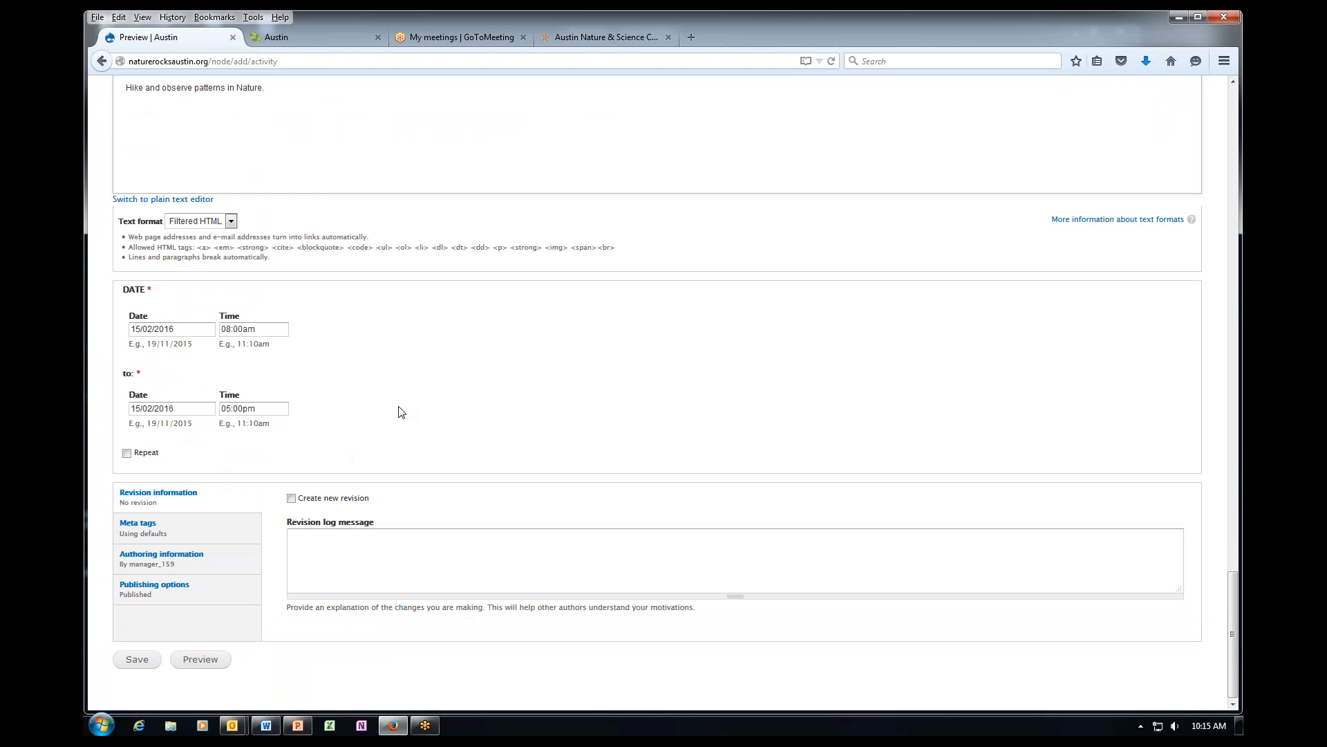
click(201, 660)
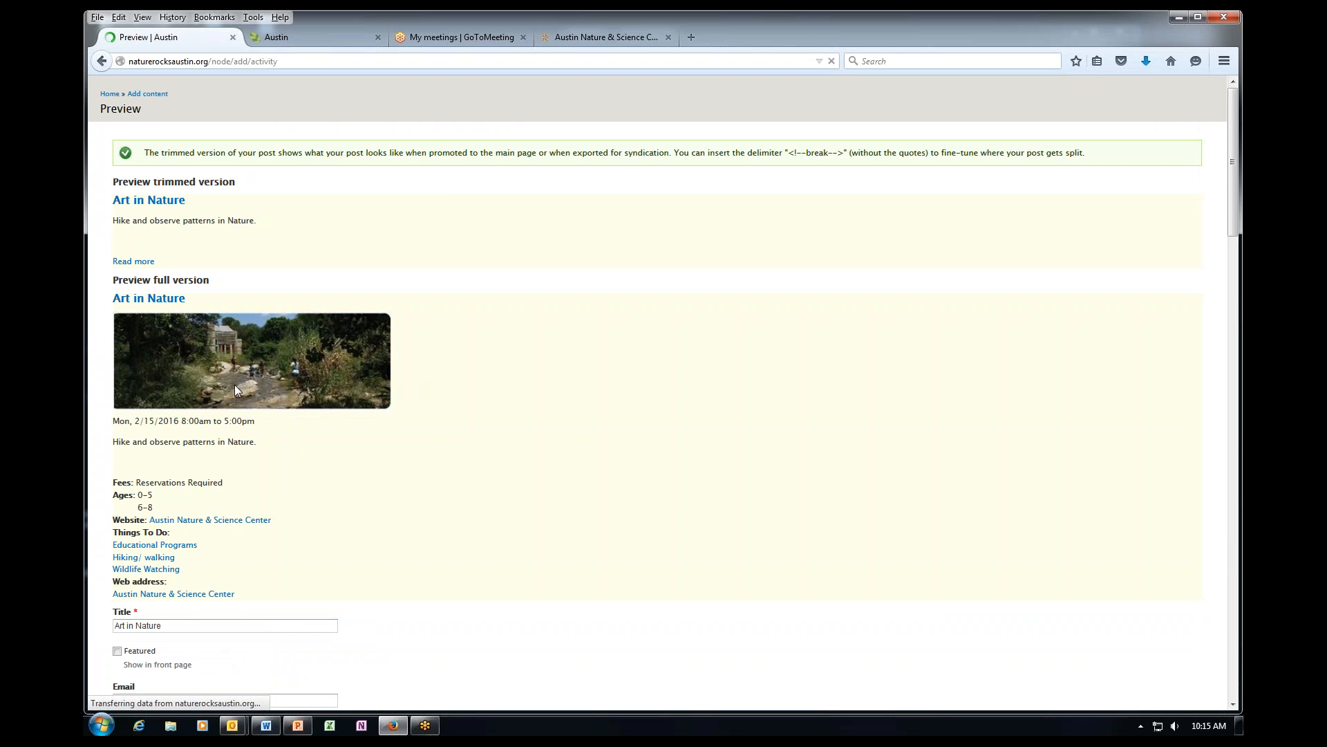
Check the Art in Nature preview (Mon 2/15/2016, 8:00am–5:00pm, fees, ages, links) and save the activity.
scroll(276, 372, down, 2)
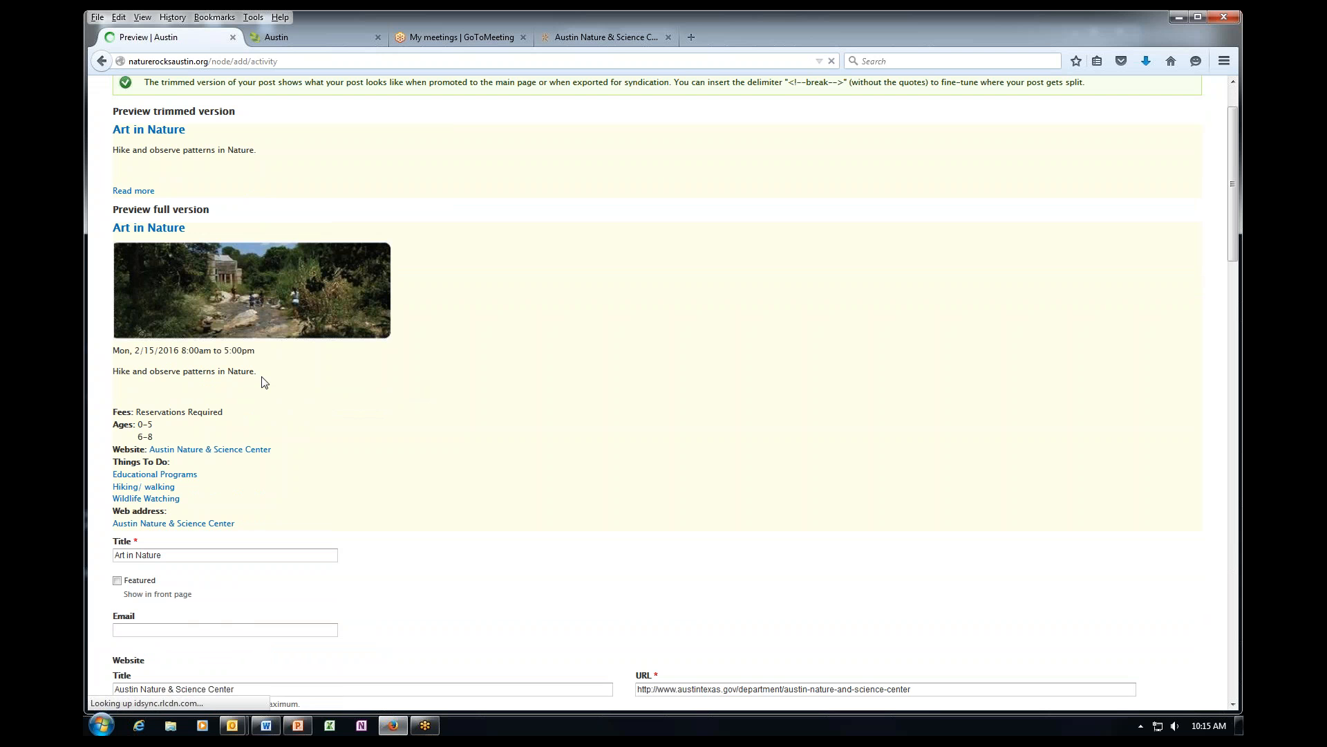
scroll(261, 383, down, 2)
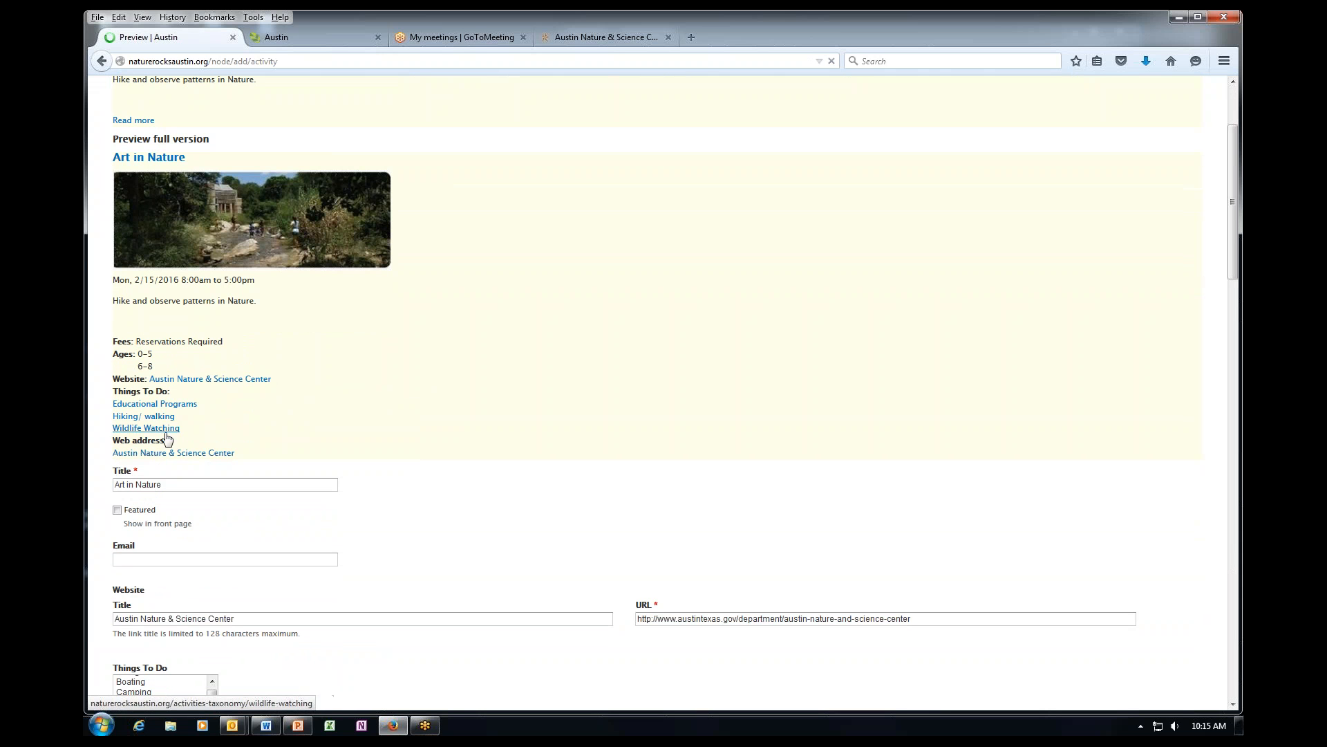
scroll(167, 438, down, 5)
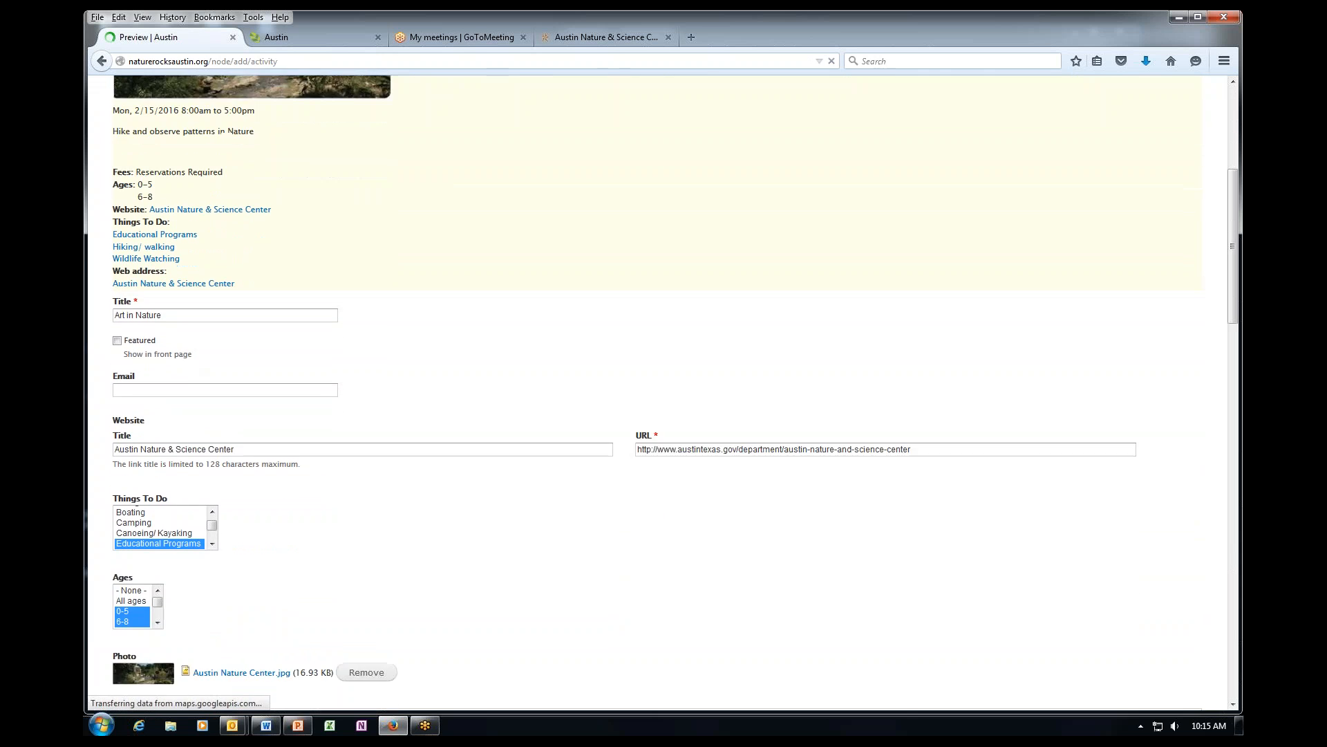
scroll(654, 410, down, 1)
scroll(371, 456, down, 6)
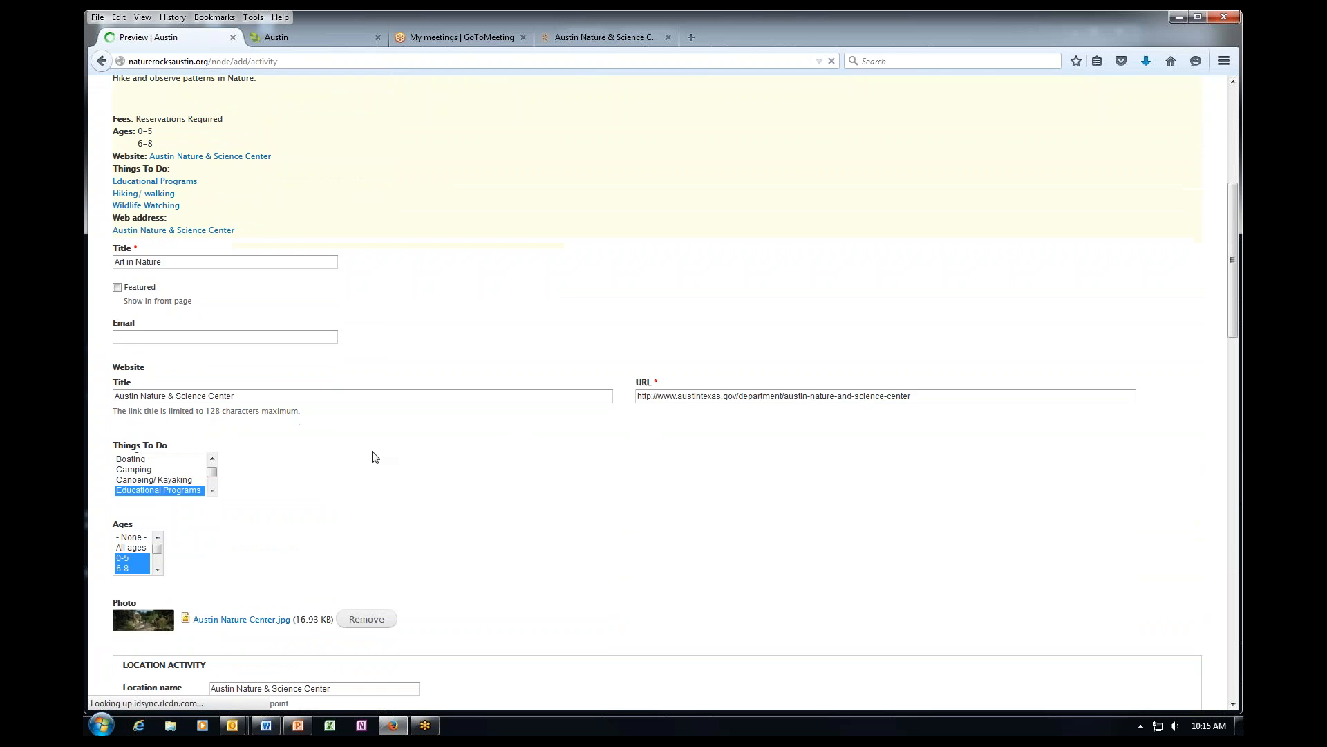
scroll(196, 394, down, 12)
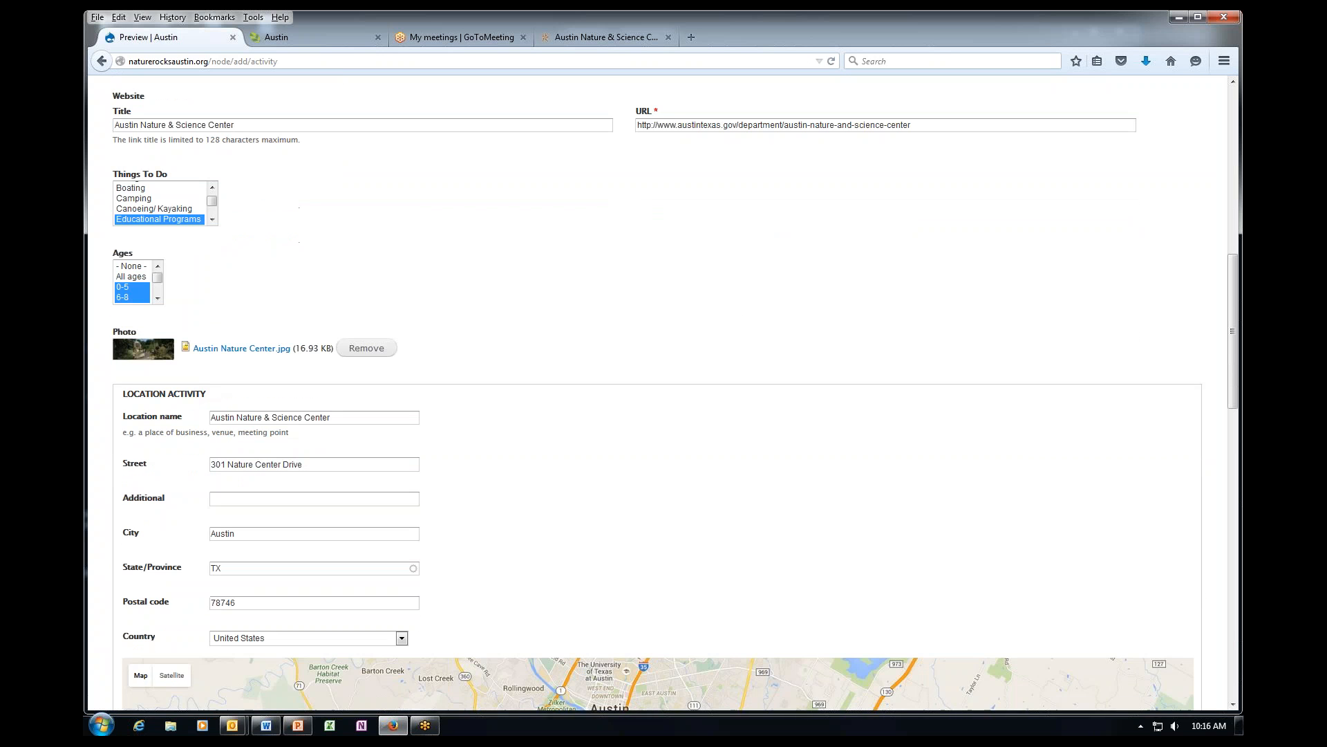
scroll(308, 412, down, 6)
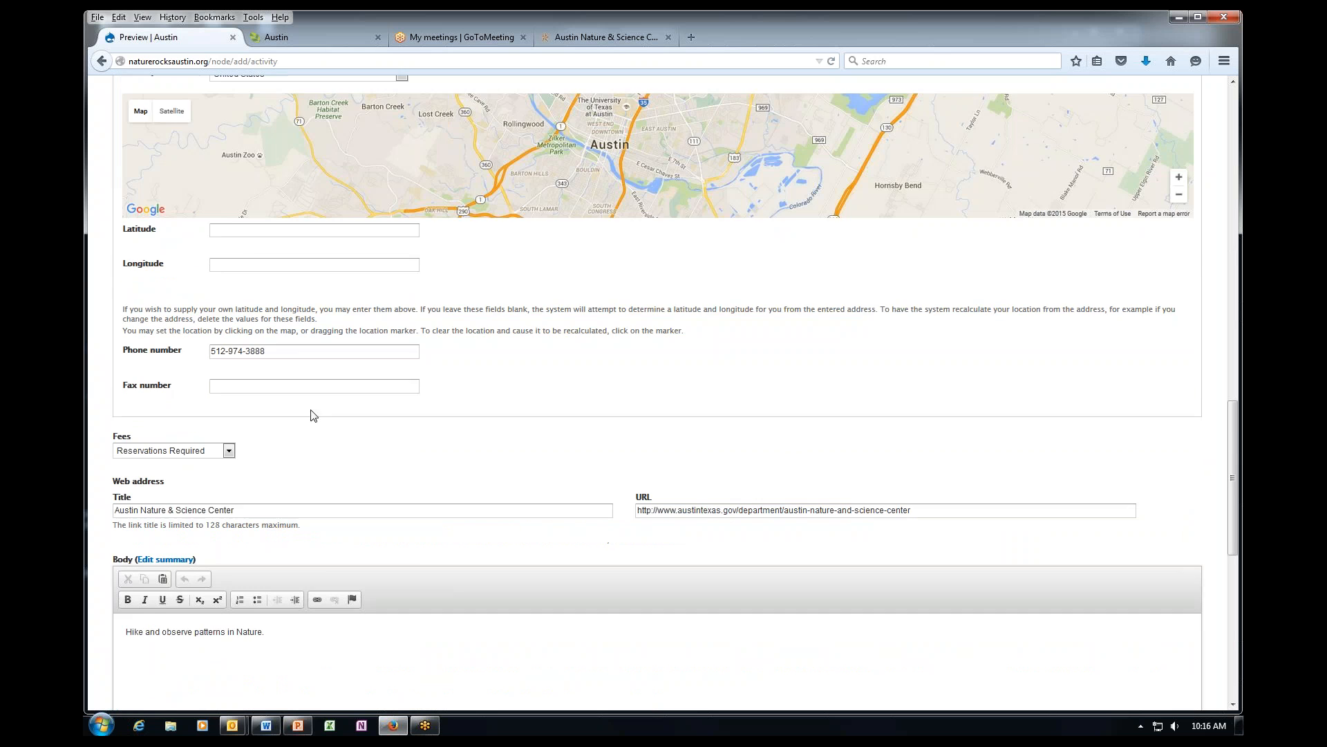
scroll(284, 367, down, 6)
scroll(281, 400, down, 10)
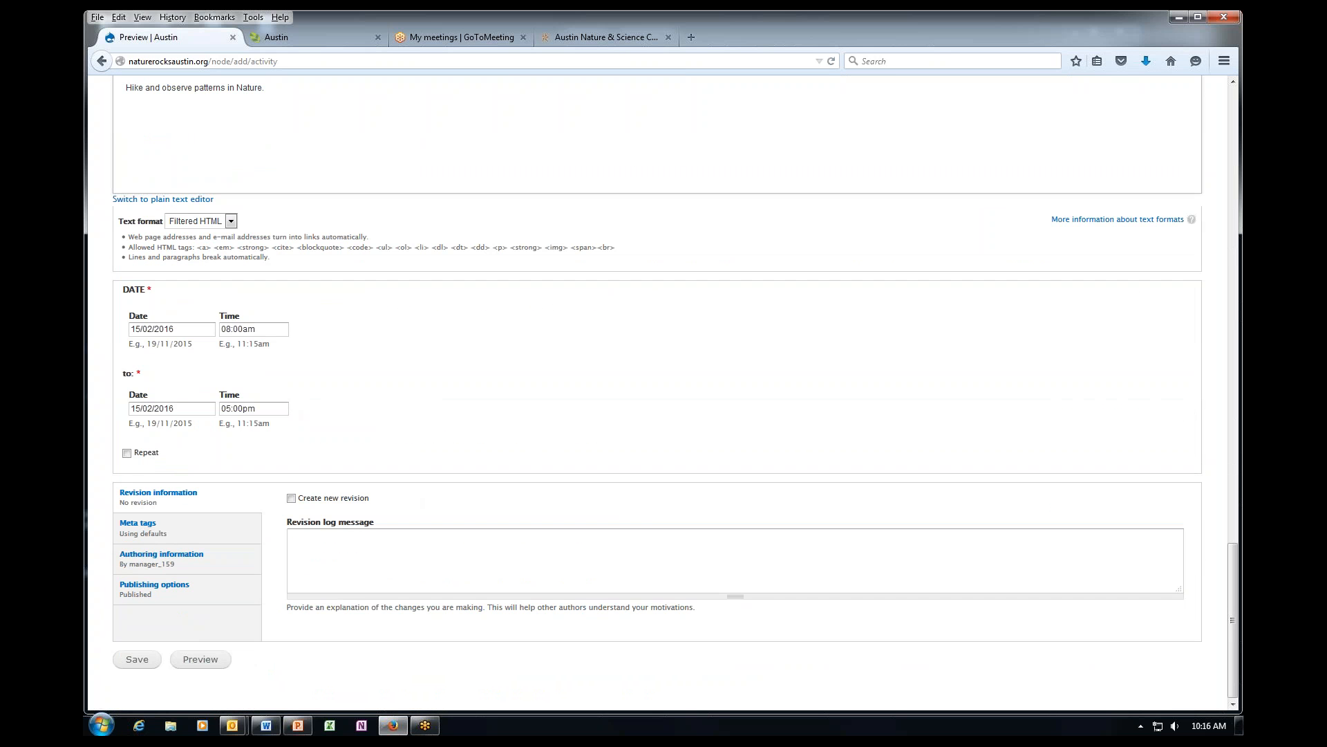
click(135, 660)
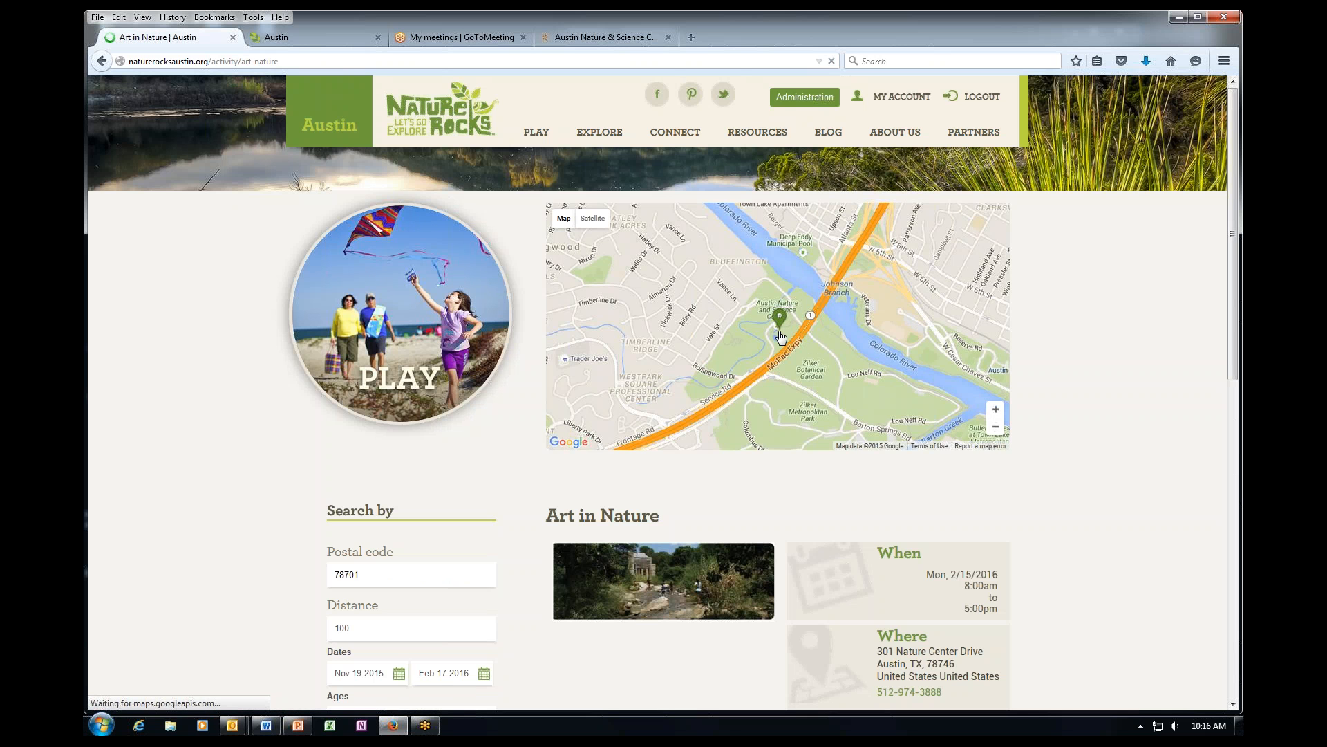
Scroll the saved Art in Nature page to review its address, description, Things To Do, fees and ages.
scroll(748, 419, down, 3)
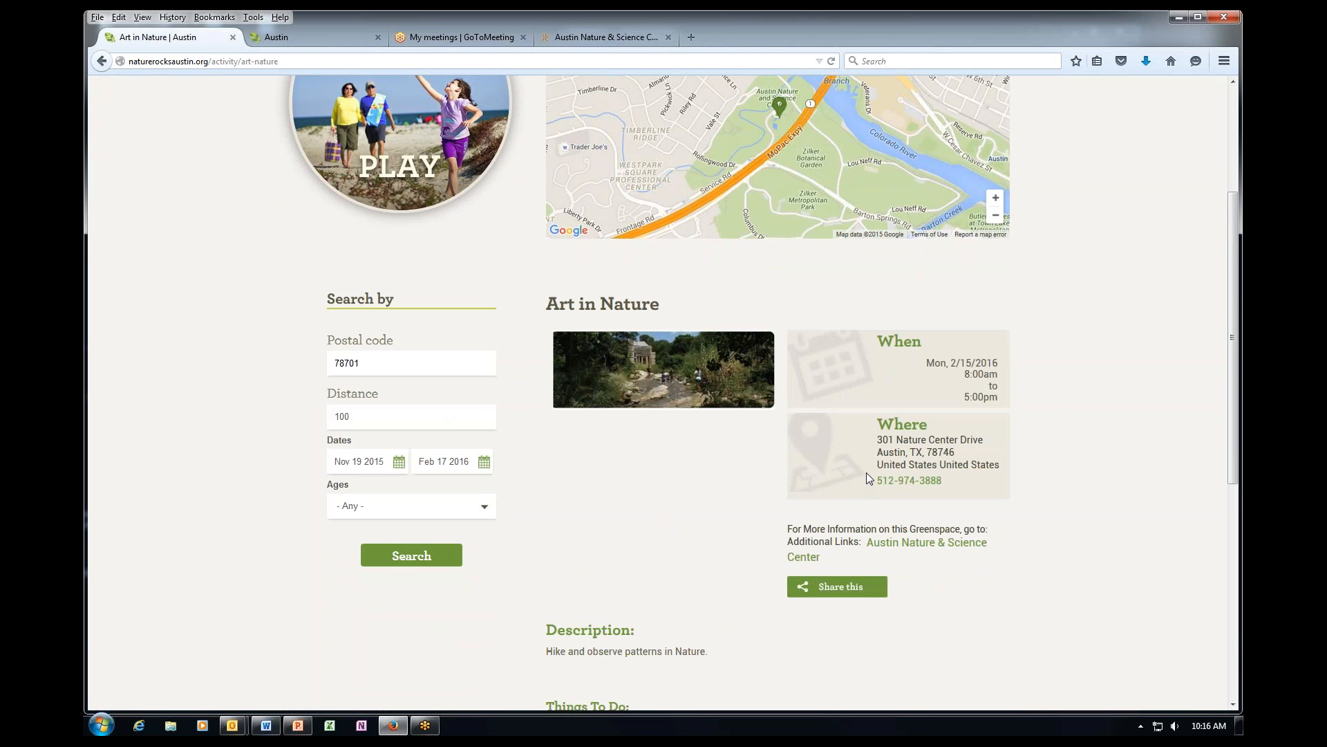
scroll(865, 472, down, 3)
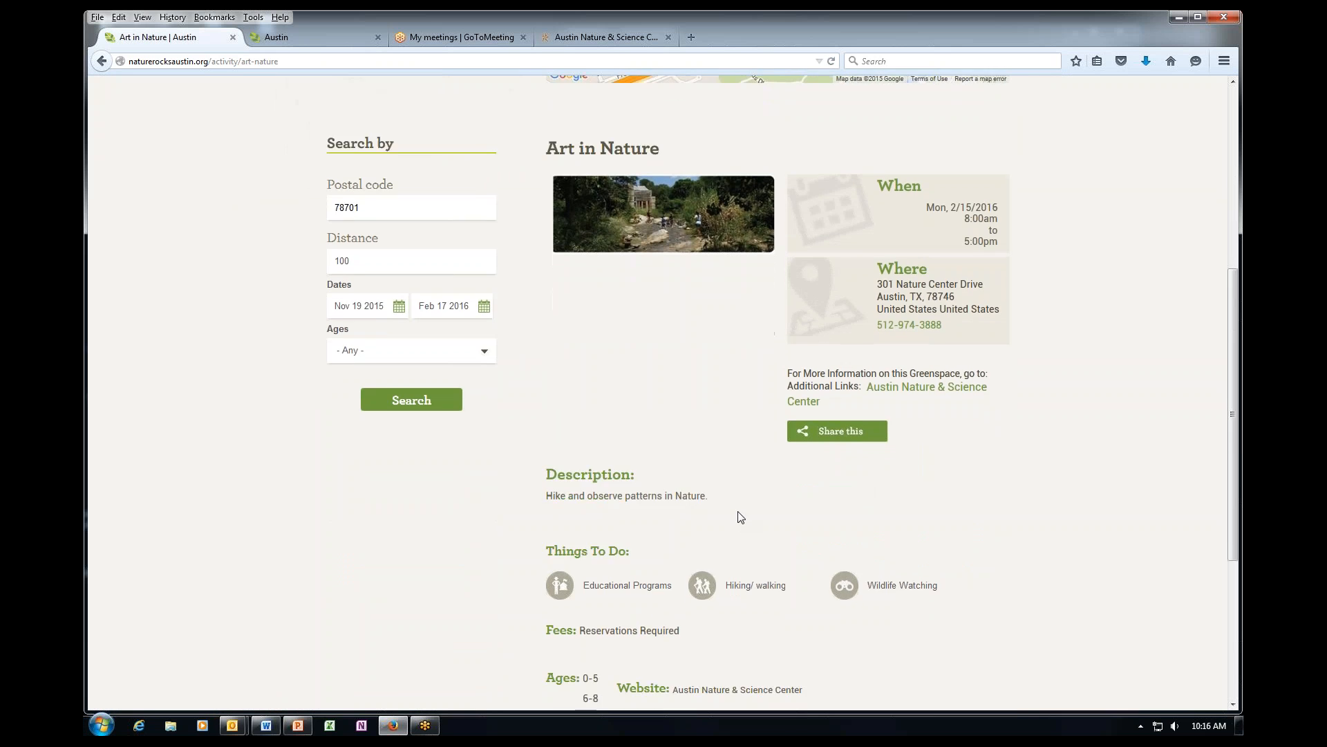
scroll(740, 517, down, 1)
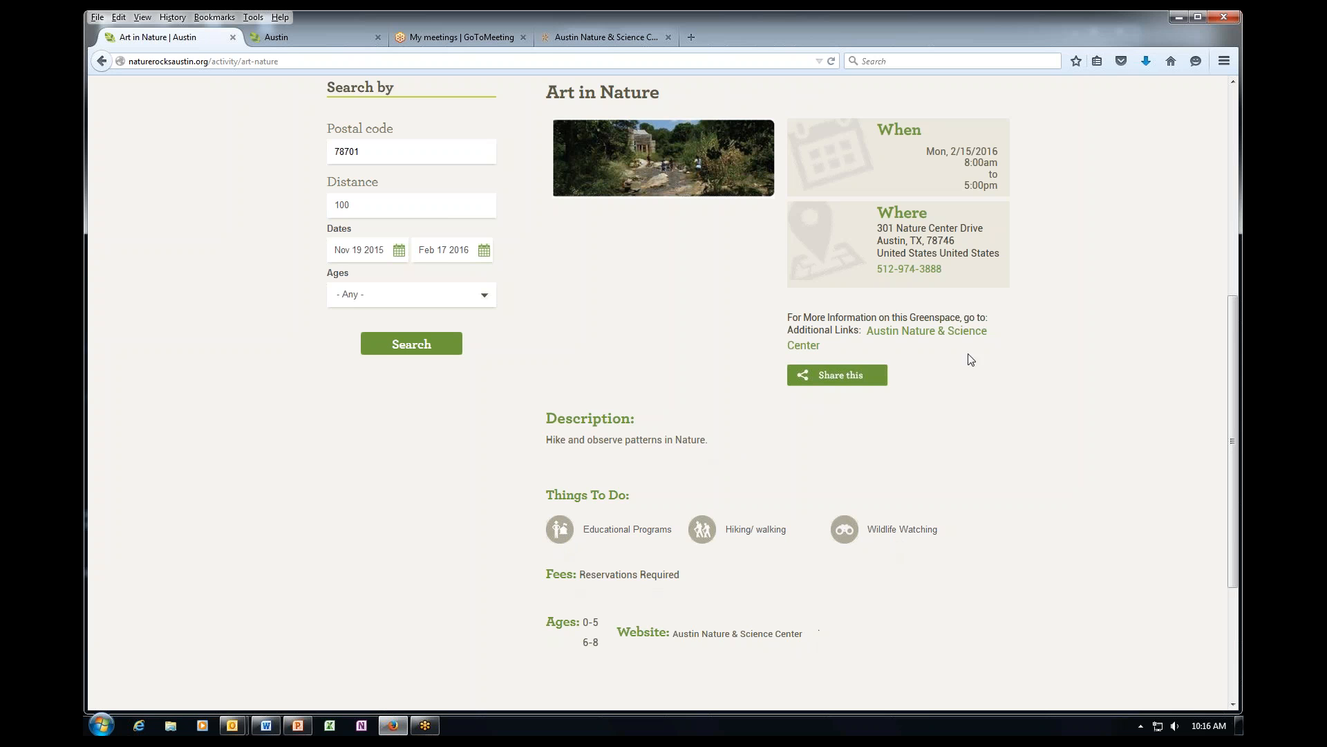
click(846, 377)
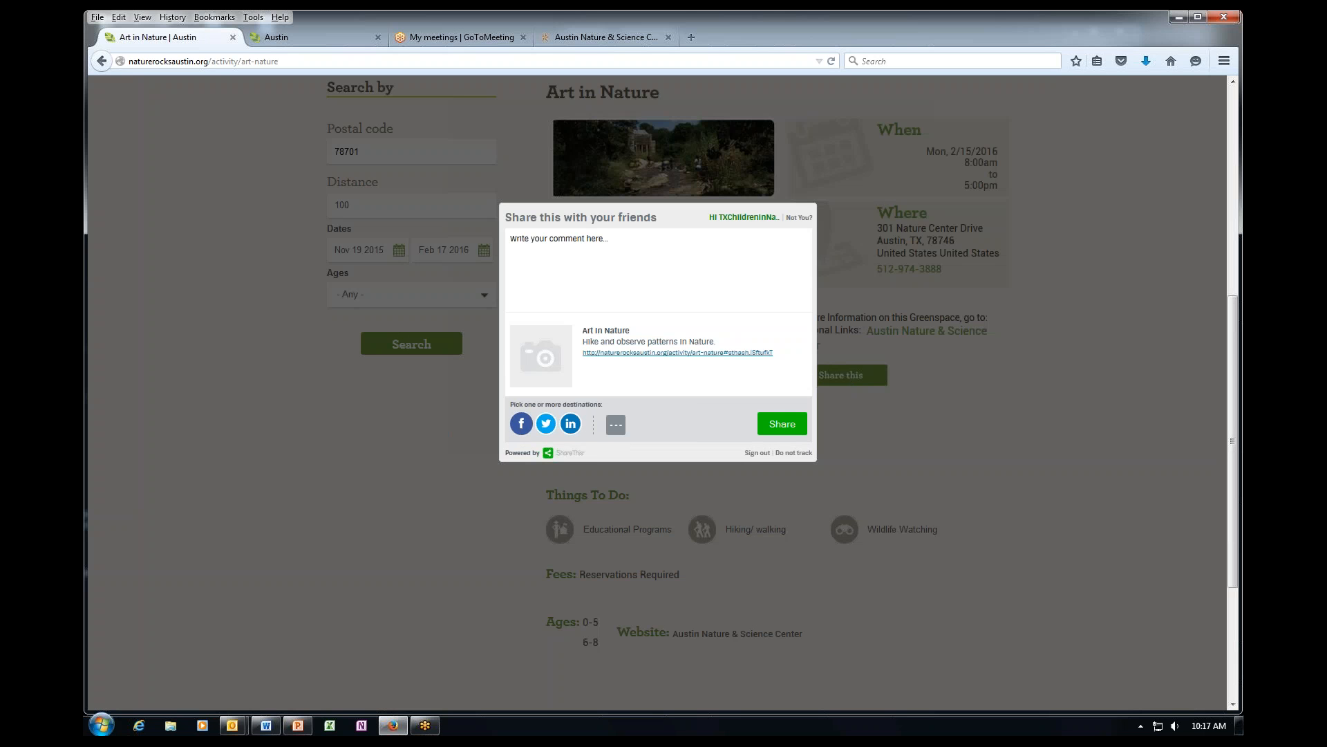
click(616, 424)
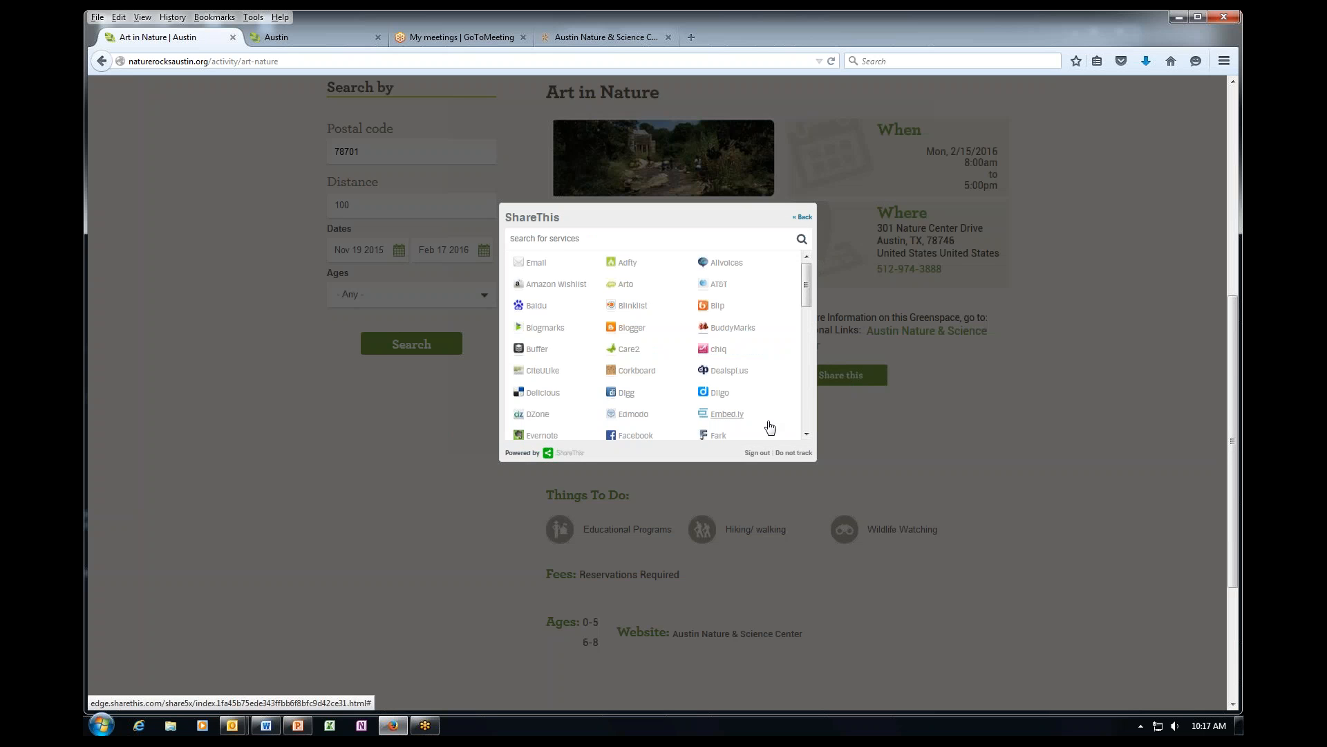
click(807, 434)
scroll(807, 434, down, 5)
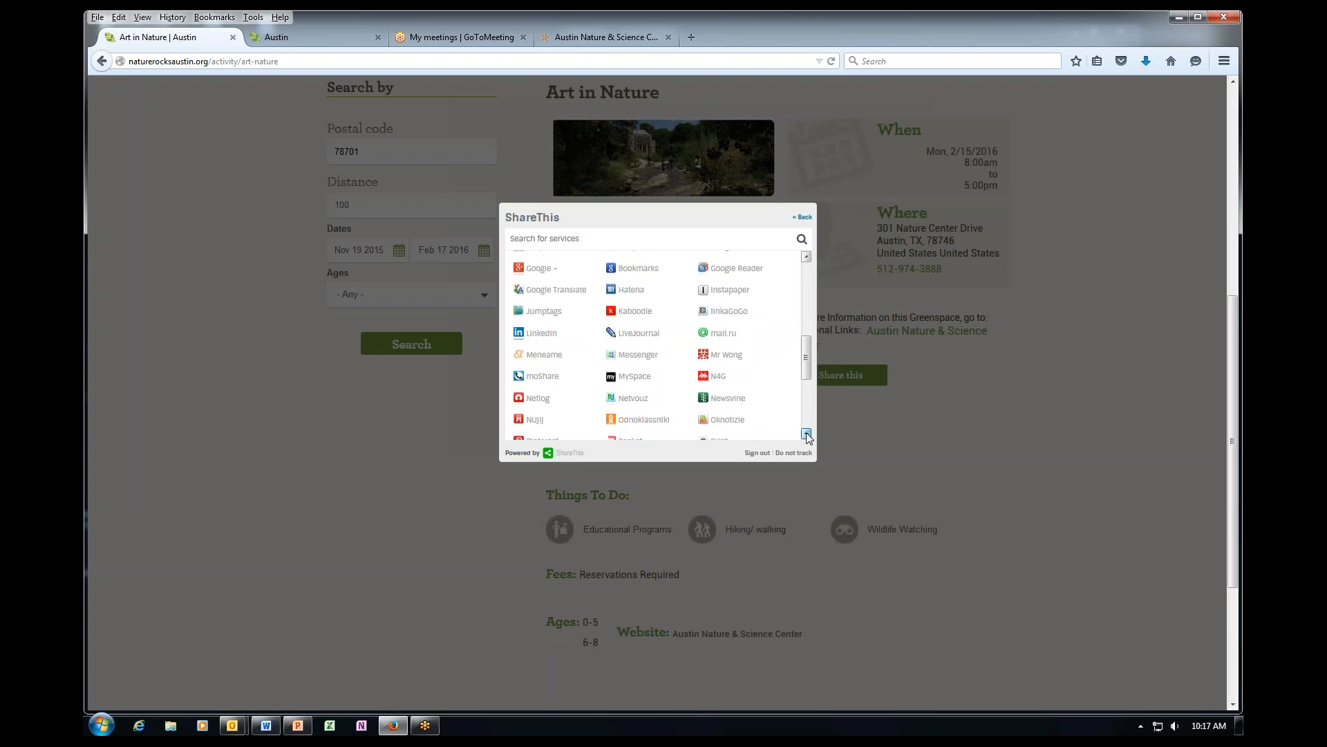
click(807, 434)
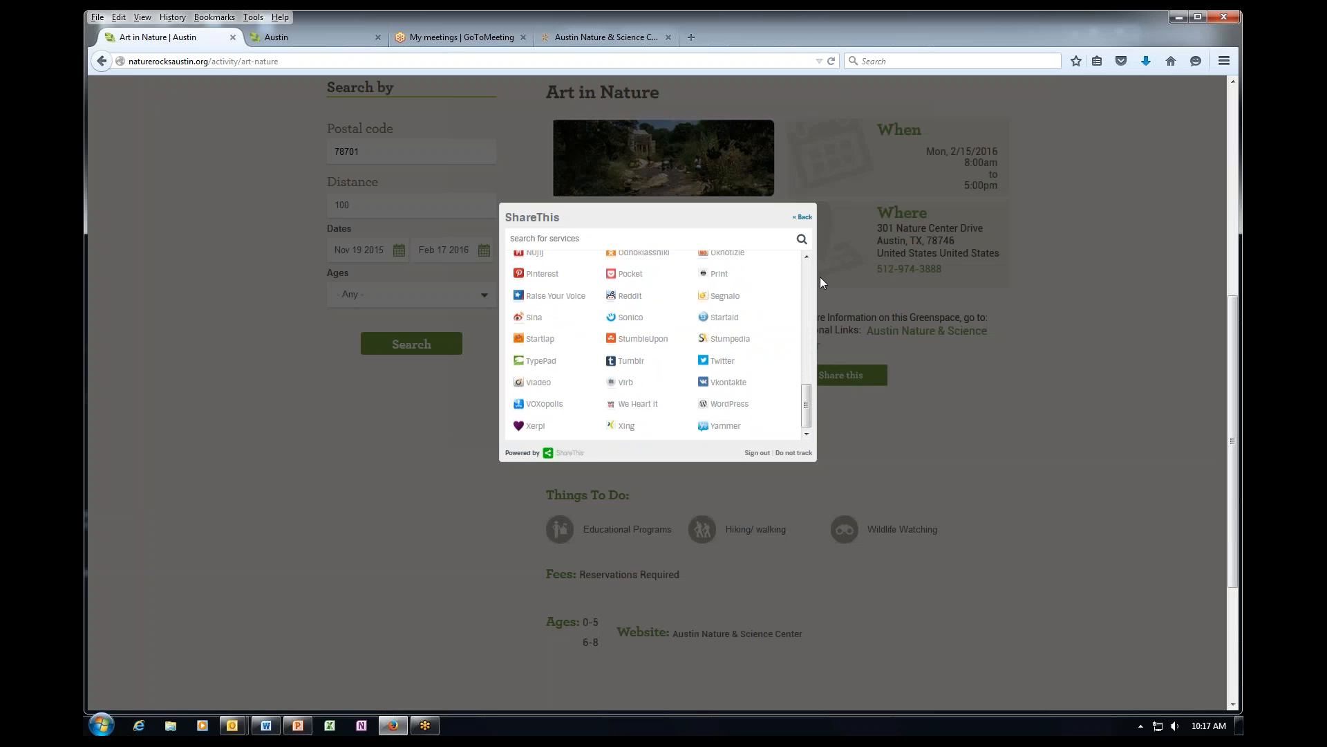
click(970, 472)
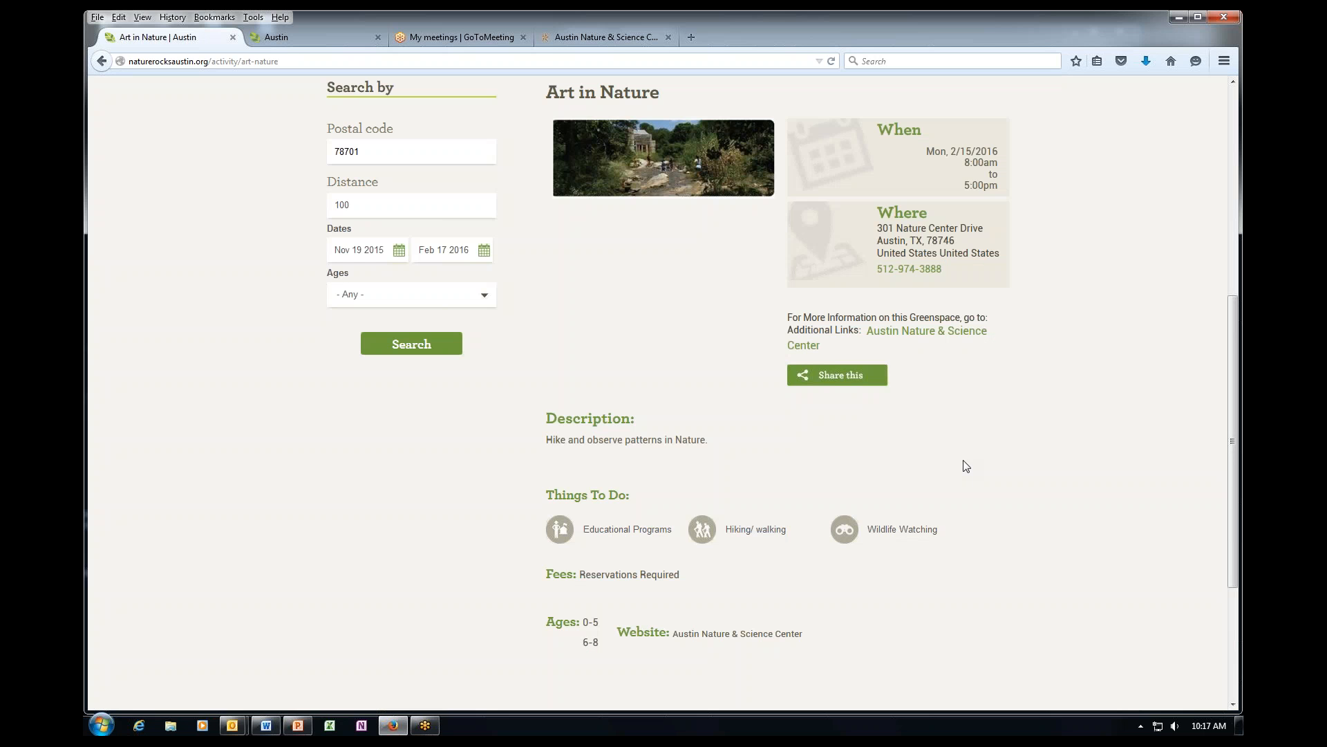
scroll(434, 527, up, 4)
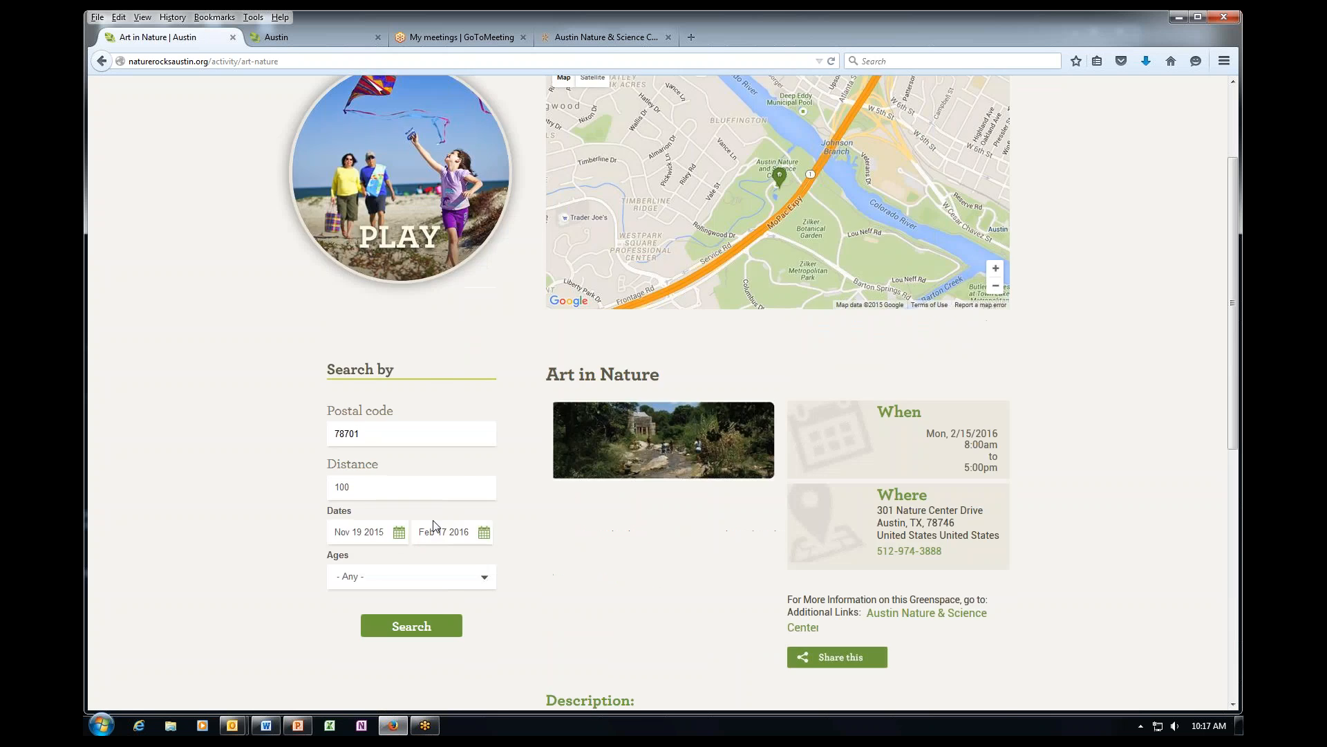
scroll(434, 527, up, 2)
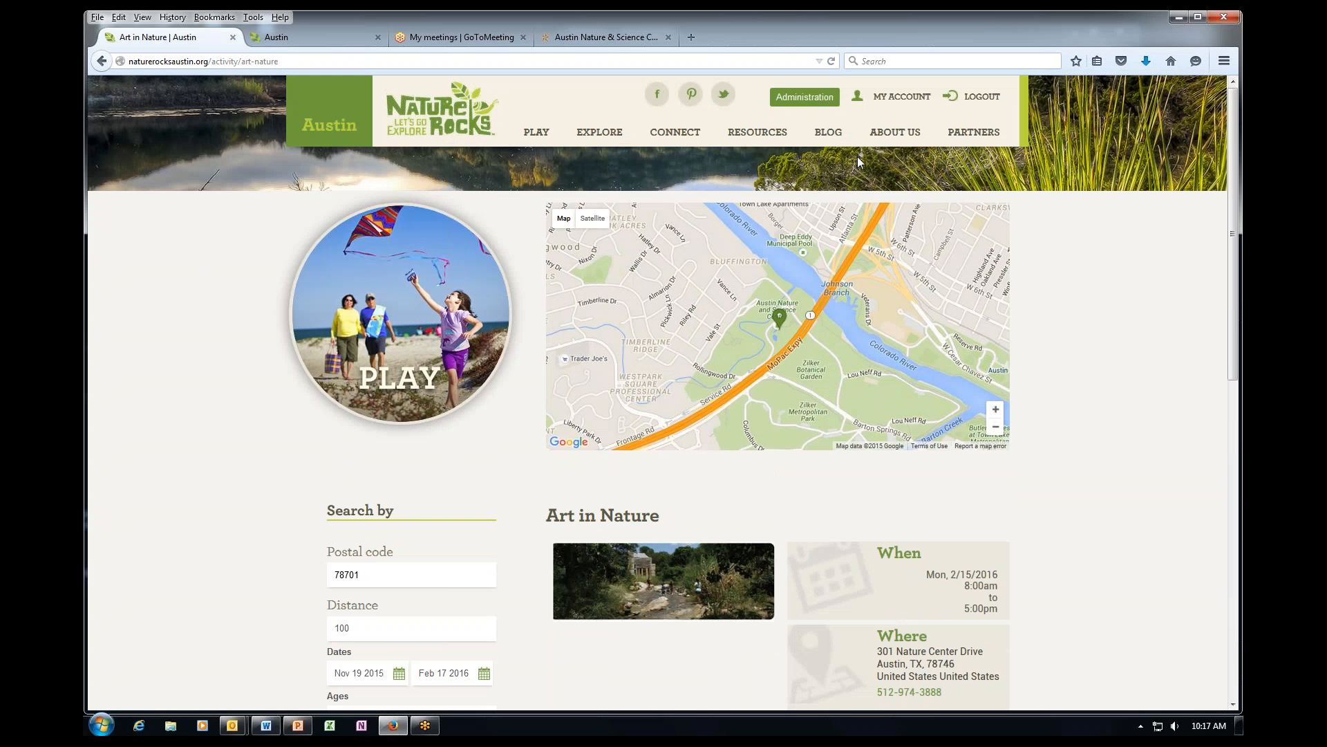